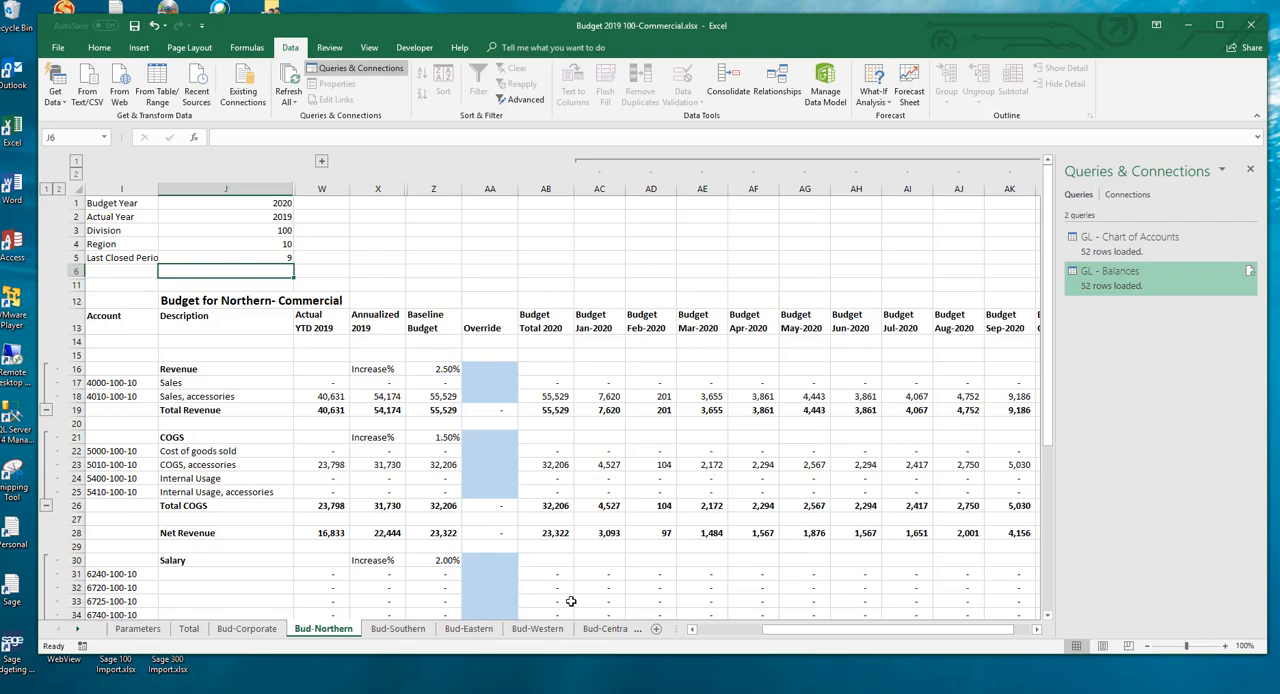
Step: Unhide the Accts worksheet in the budget workbook
{"action": "right_click", "coordinate": [313, 629]}
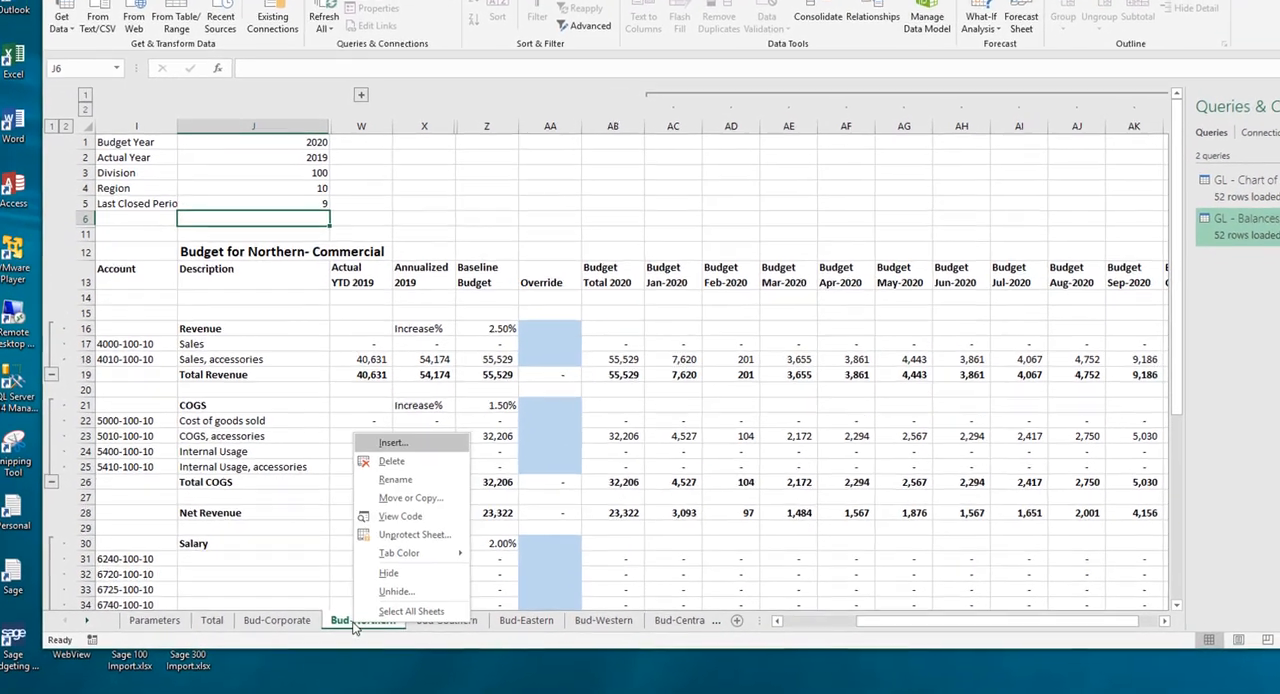
{"action": "left_click", "coordinate": [396, 591]}
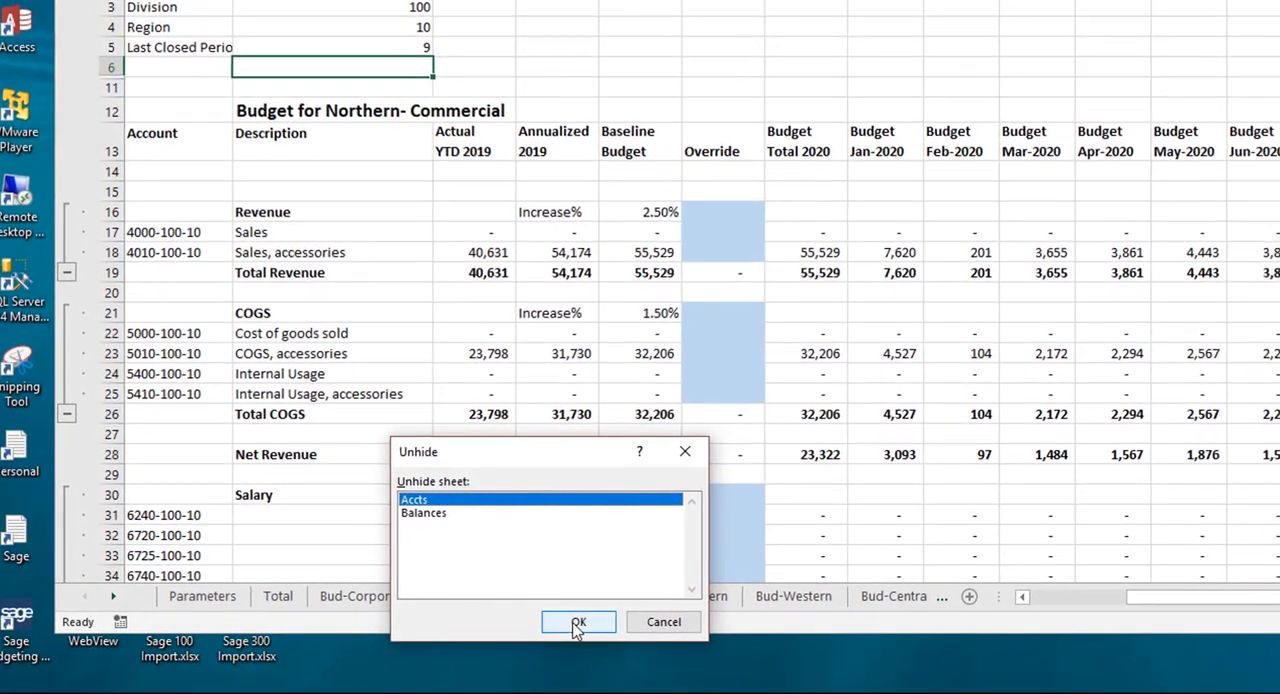
{"action": "left_click", "coordinate": [578, 622]}
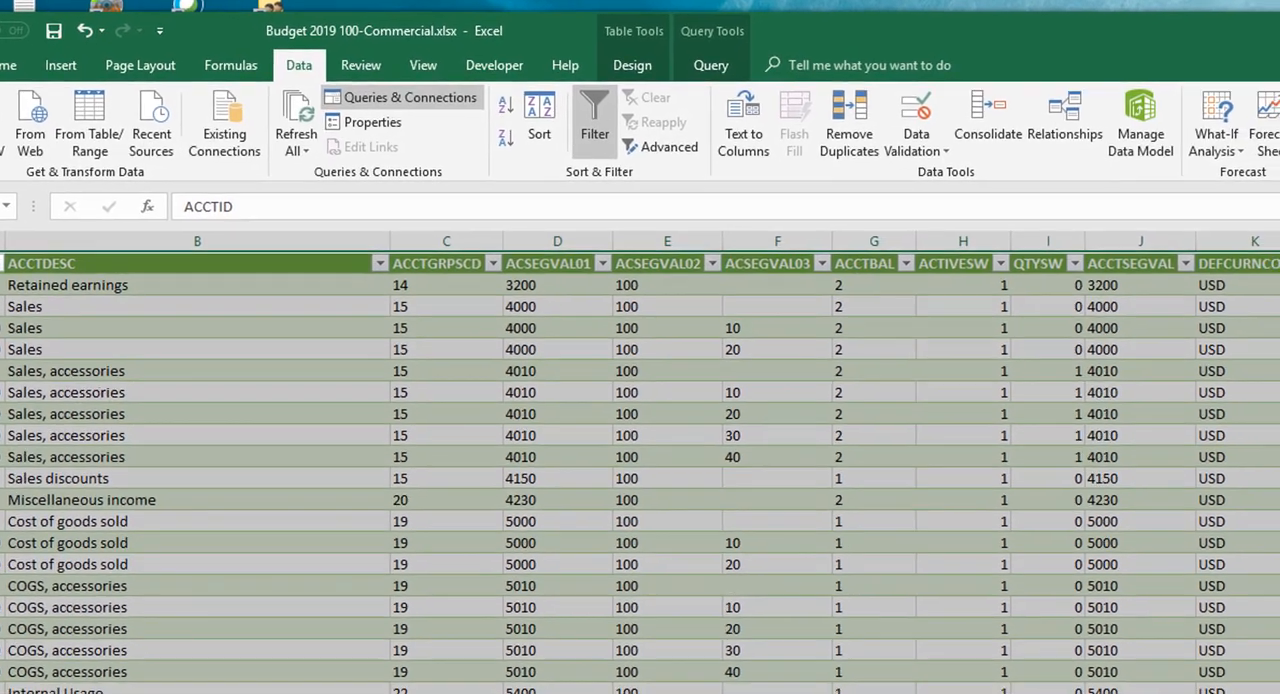
Step: Open the GL - Chart of Accounts query for editing and look over the available transform and add-column commands
{"action": "mouse_move", "coordinate": [1279, 385]}
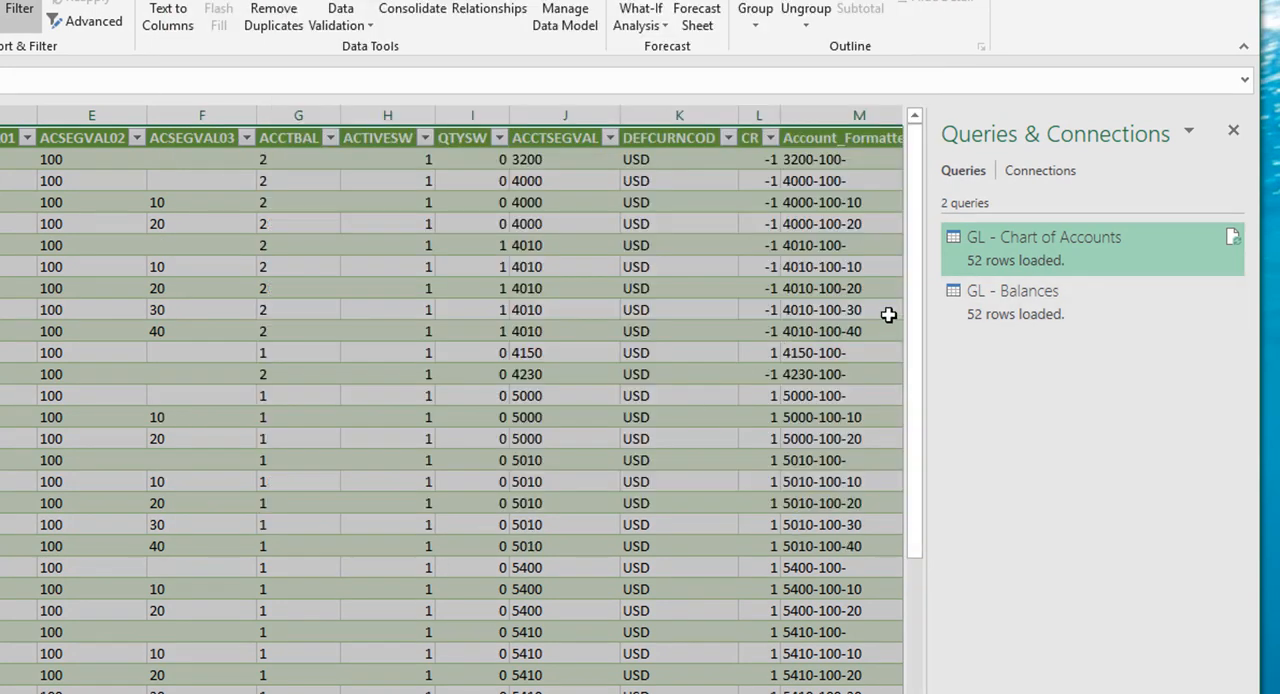
{"action": "right_click", "coordinate": [1008, 260]}
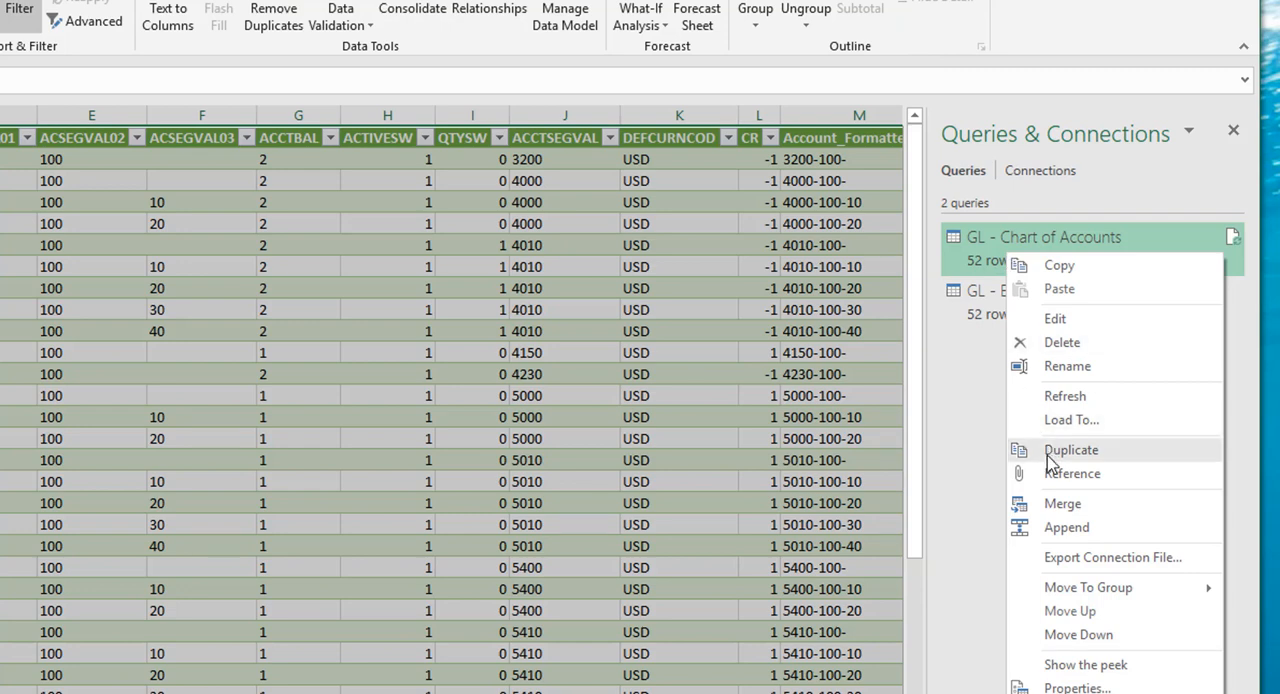
{"action": "left_click", "coordinate": [1057, 318]}
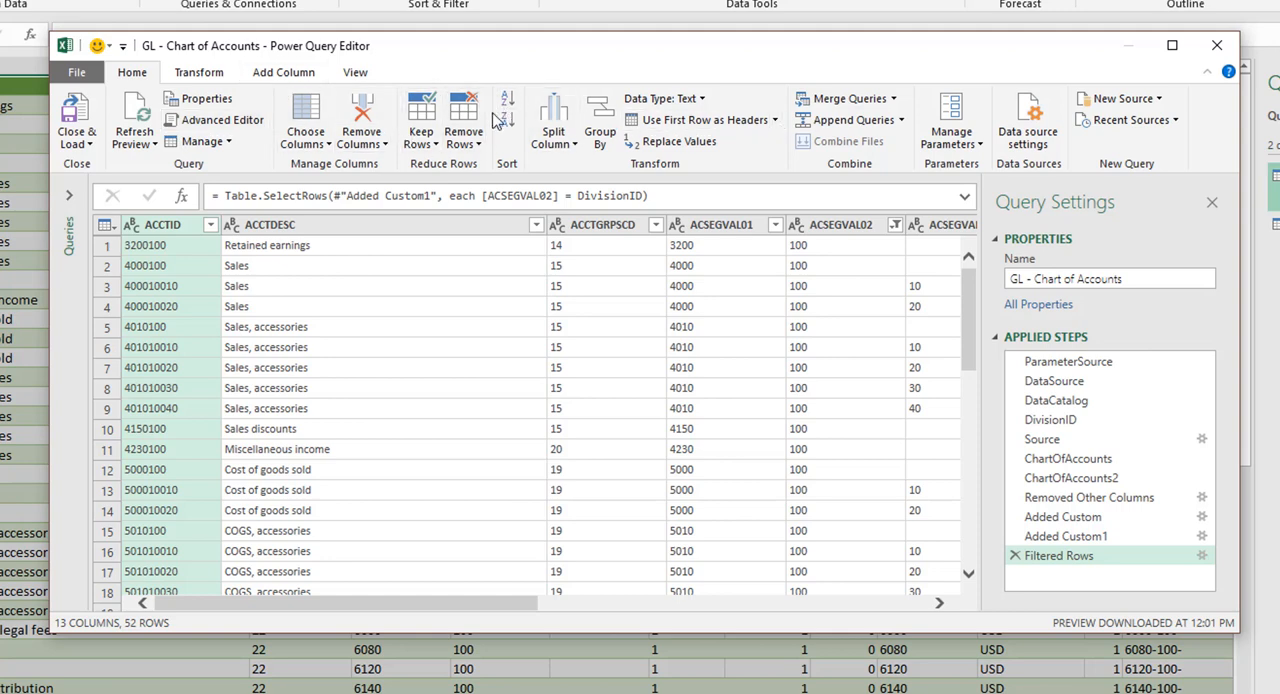
{"action": "left_click", "coordinate": [211, 76]}
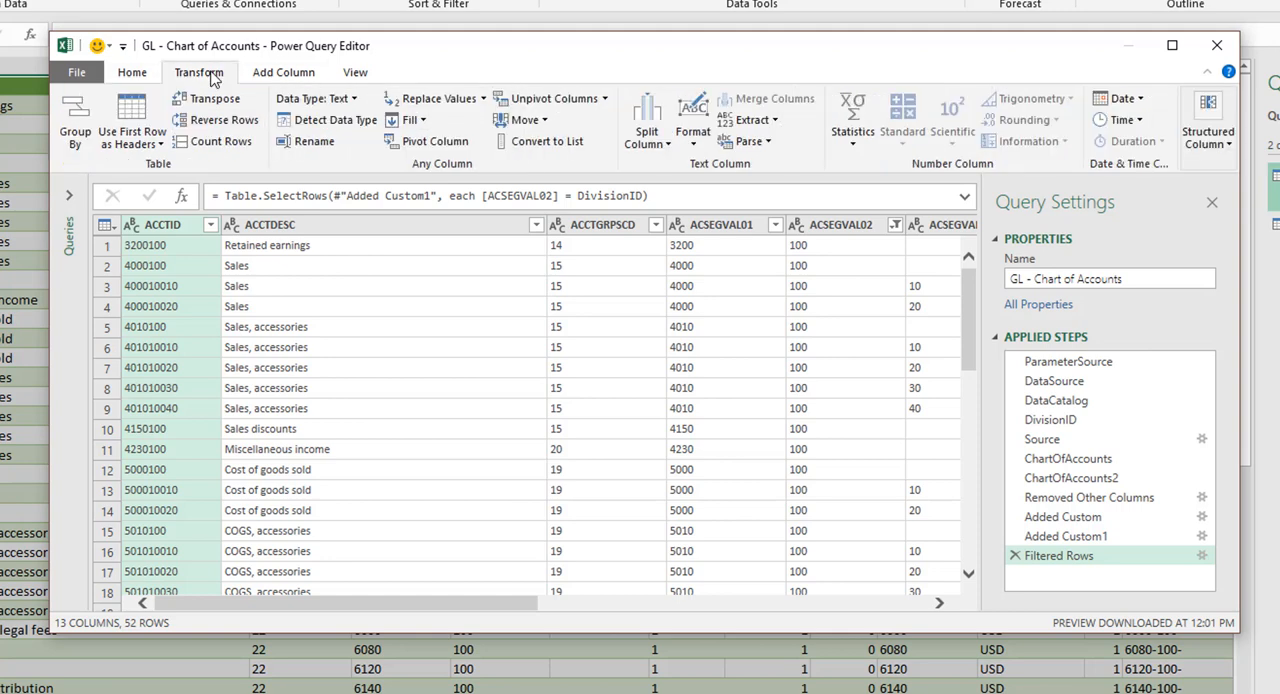
{"action": "left_click", "coordinate": [290, 74]}
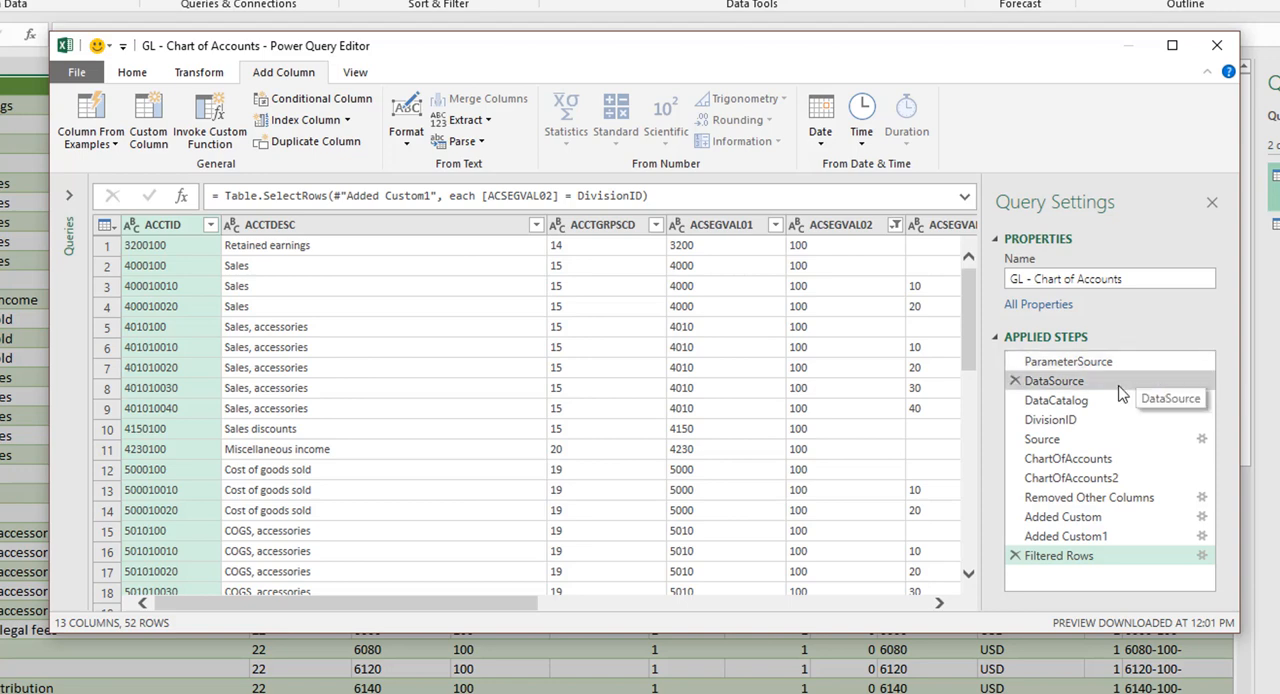
Step: Review the query's applied steps one by one, from ChartOfAccounts through Removed Other Columns and the added custom columns to Filtered Rows
{"action": "left_click", "coordinate": [1080, 461]}
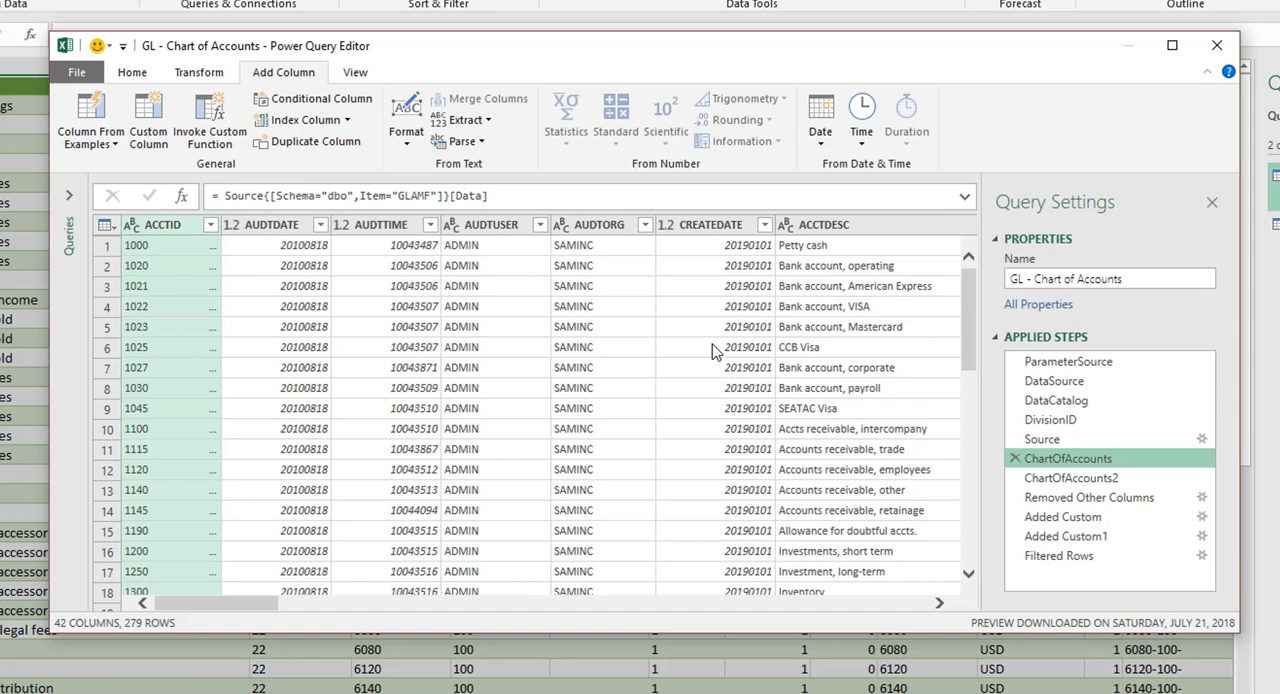
{"action": "left_click", "coordinate": [1066, 480]}
{"action": "left_click", "coordinate": [1078, 500]}
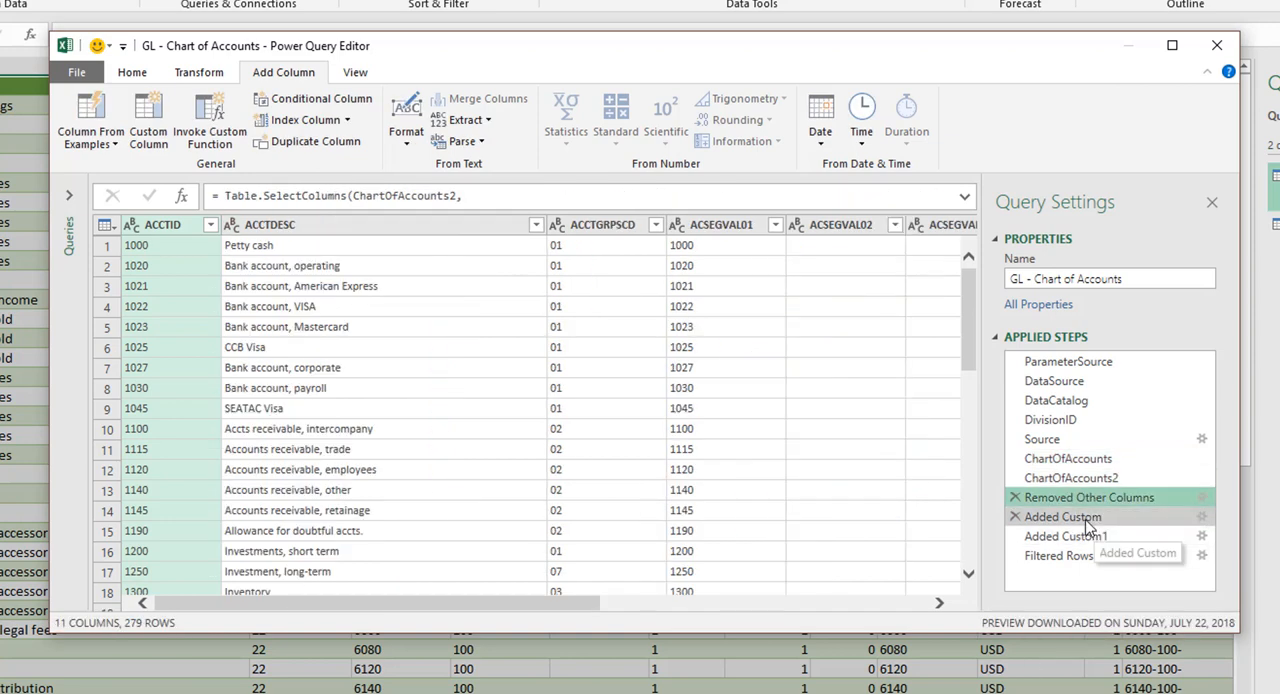
{"action": "left_click", "coordinate": [1076, 517]}
{"action": "left_click", "coordinate": [1080, 537]}
{"action": "left_click", "coordinate": [1062, 556]}
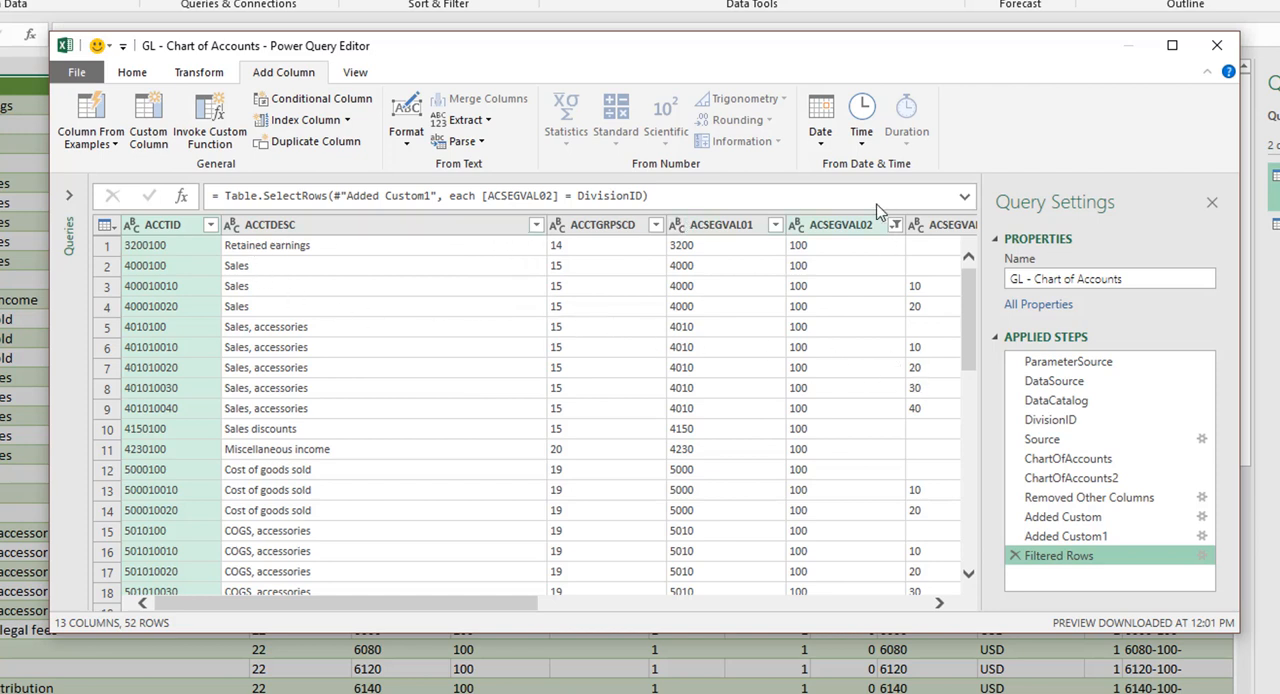
Step: Inspect the full formula of the Filtered Rows step, and close the Power Query Editor without changes
{"action": "left_click", "coordinate": [964, 198]}
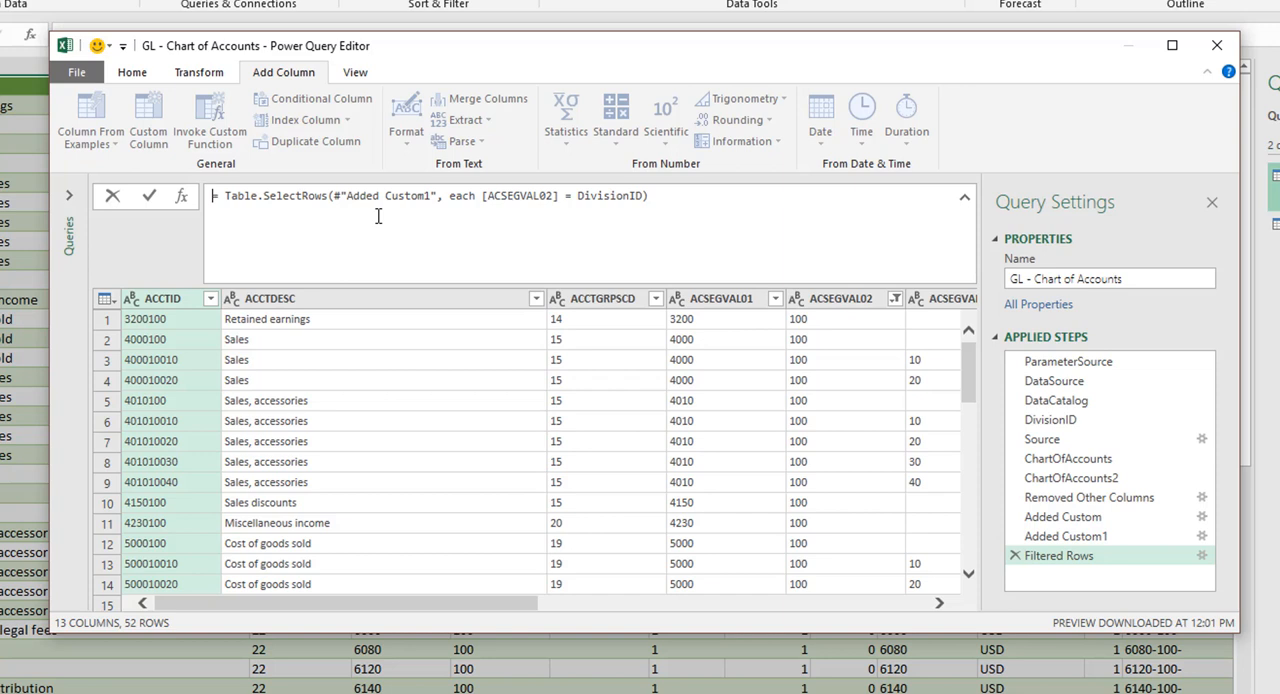
{"action": "left_click", "coordinate": [965, 198]}
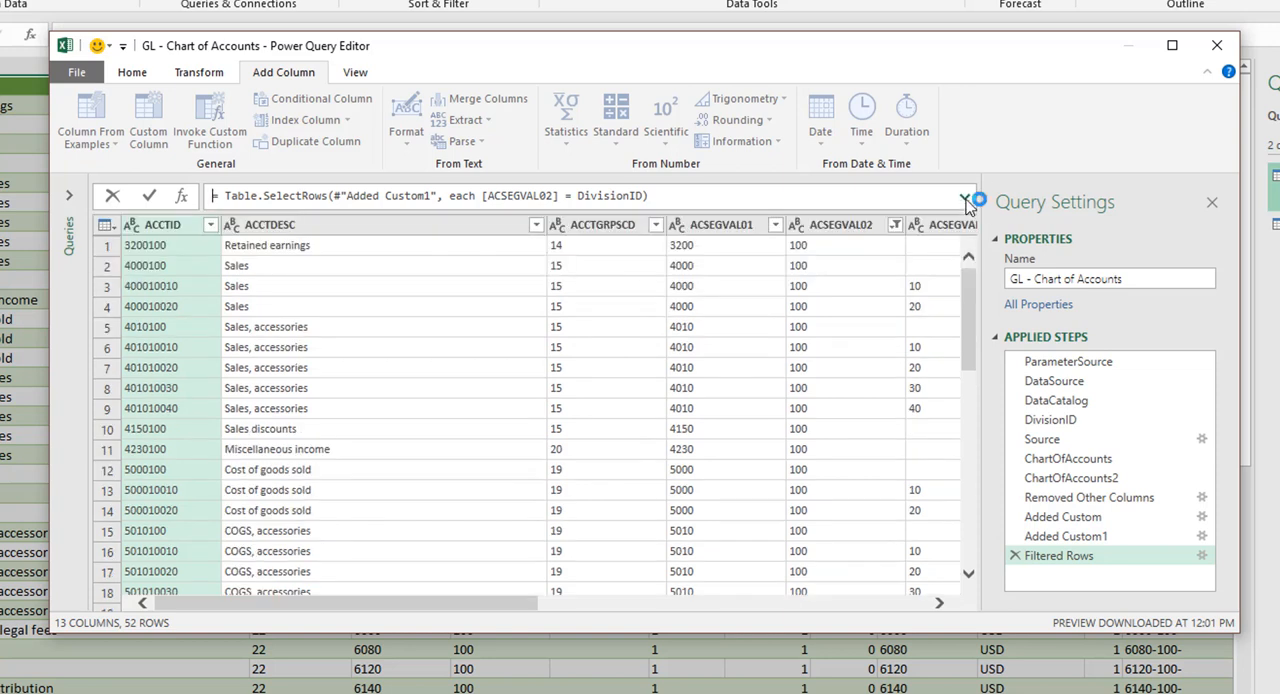
{"action": "left_click", "coordinate": [1220, 49]}
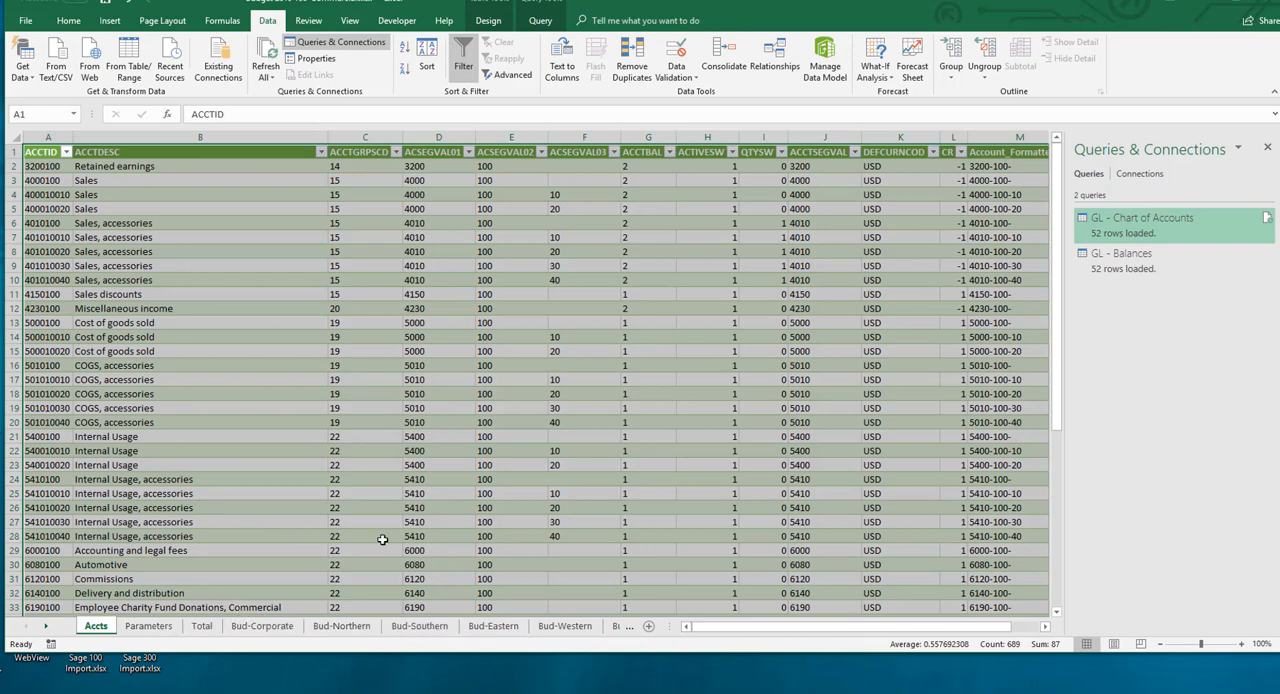
Step: Examine the values on the Parameters sheet from DataSource down to Division ID, after a glance at the Bud-Northern sheet
{"action": "left_click", "coordinate": [343, 626]}
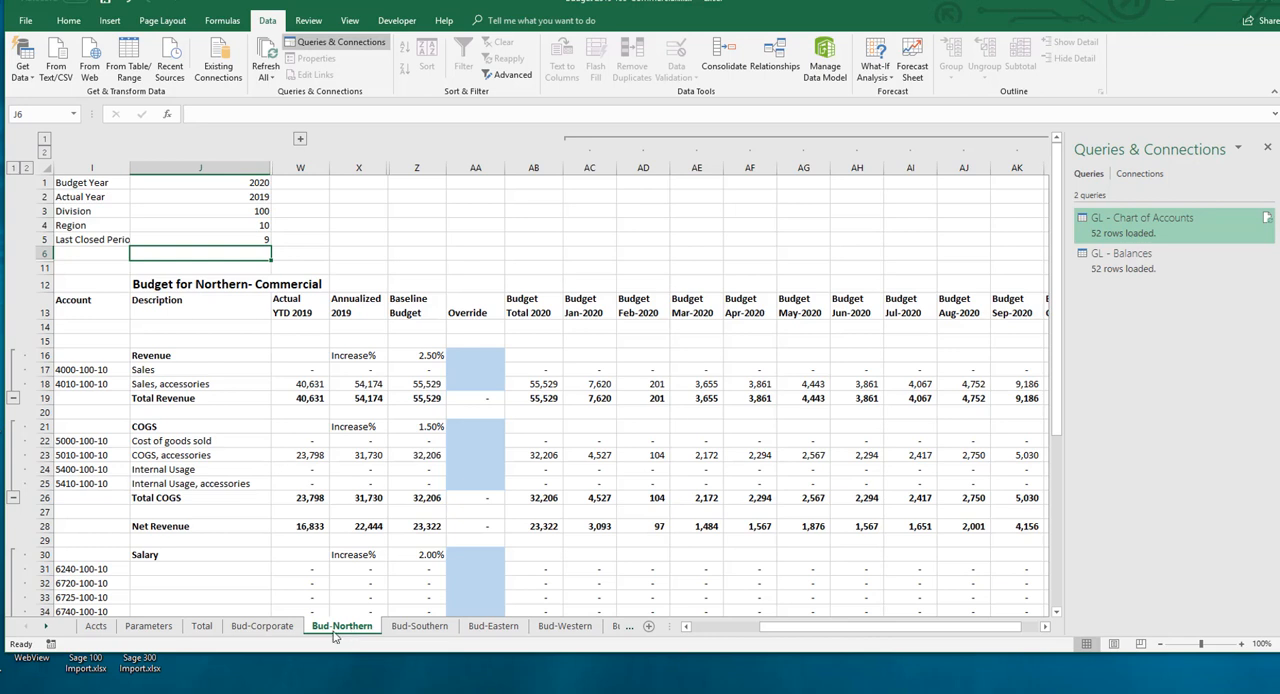
{"action": "left_click", "coordinate": [148, 626]}
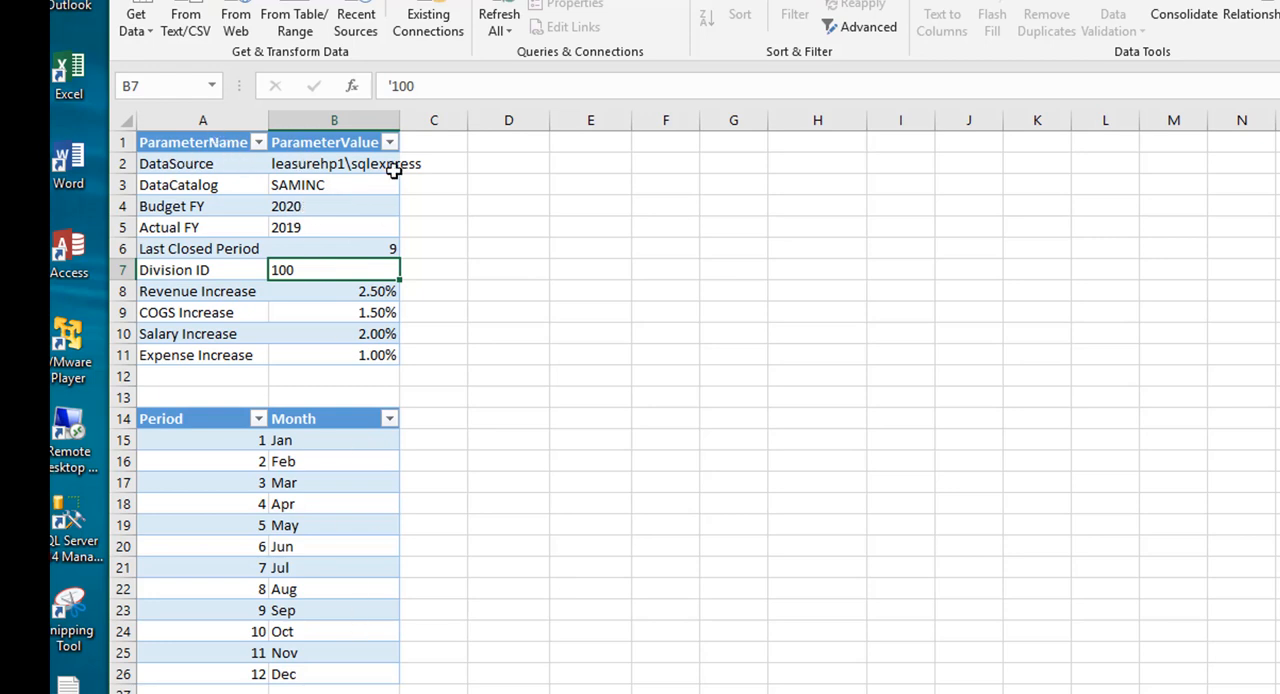
{"action": "left_click", "coordinate": [322, 170]}
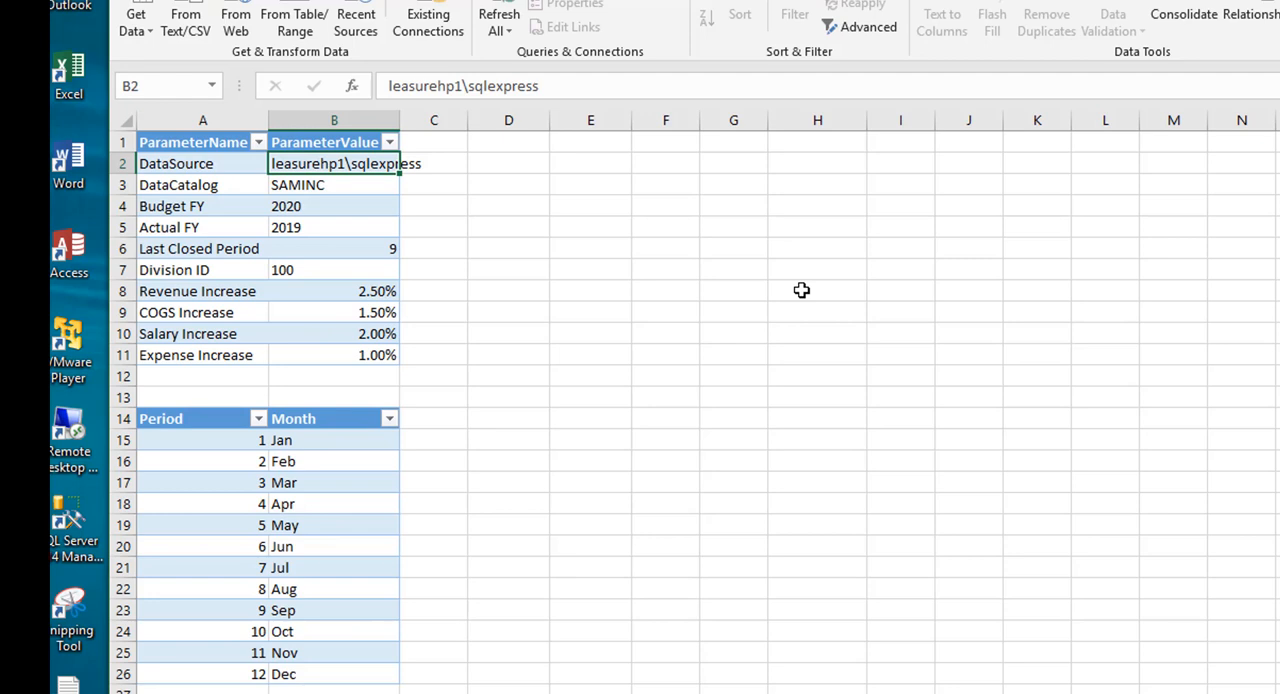
{"action": "key", "text": "Down"}
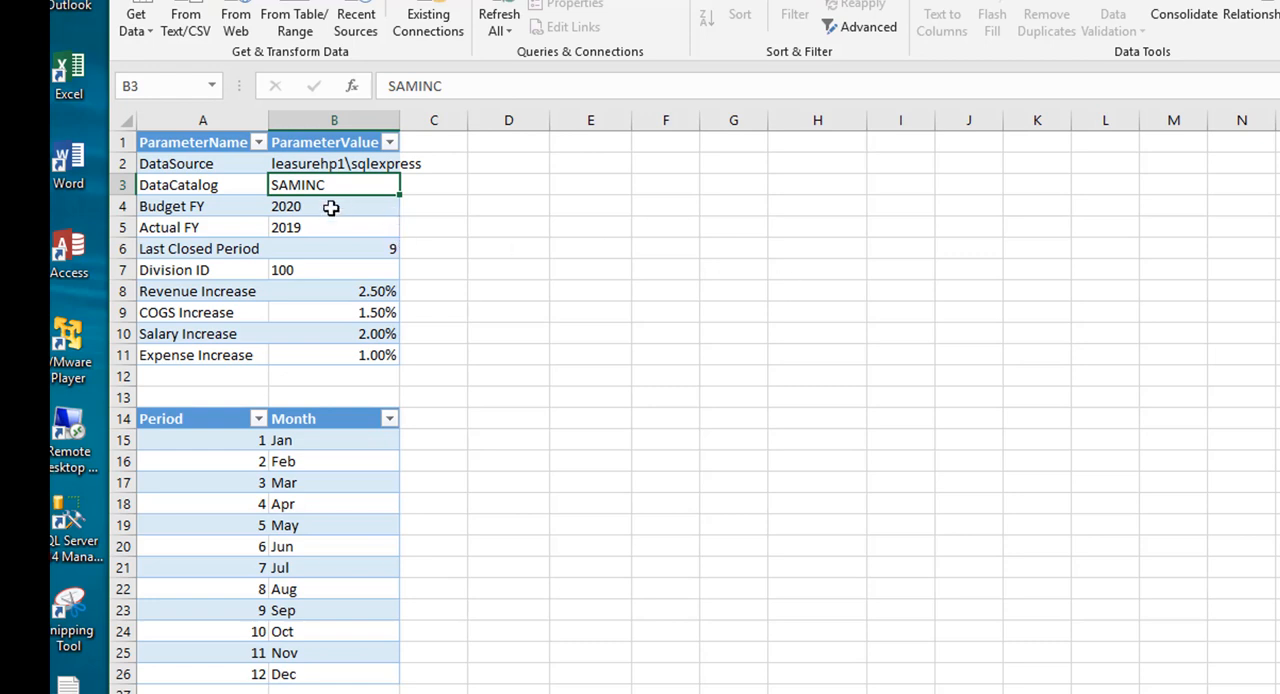
{"action": "key", "text": "Down"}
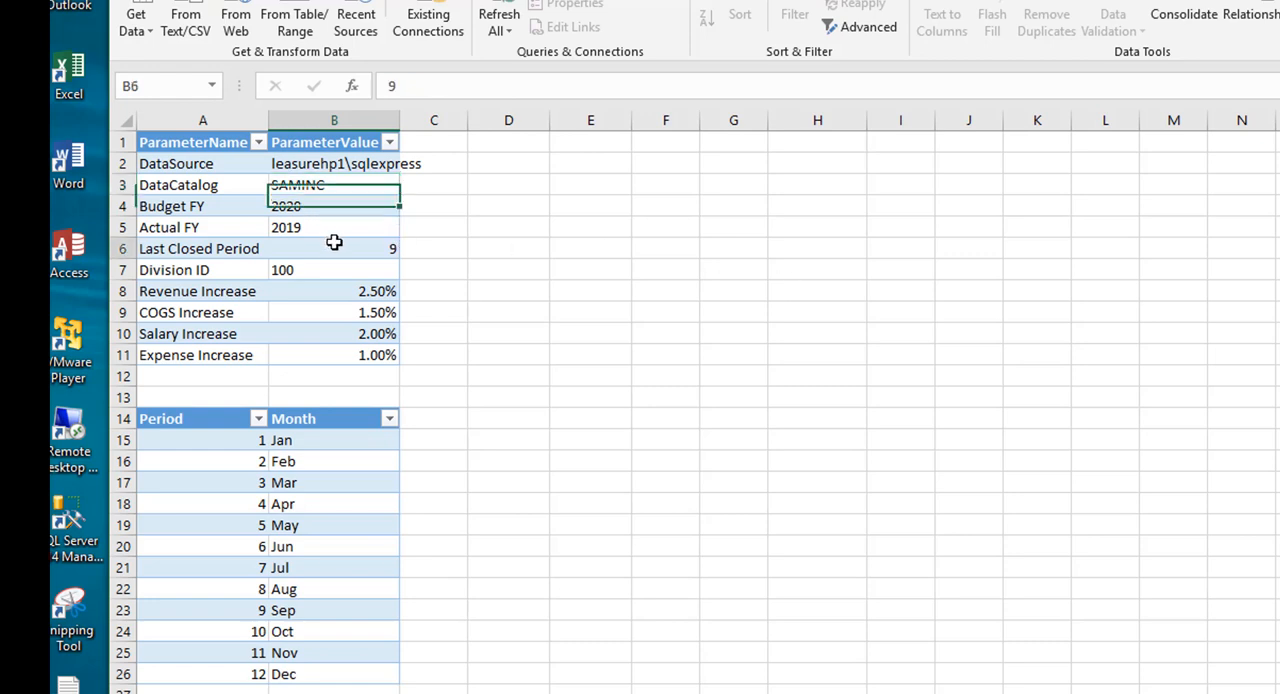
{"action": "key", "text": "Down"}
{"action": "key", "text": "Down"}
{"action": "left_click", "coordinate": [324, 276]}
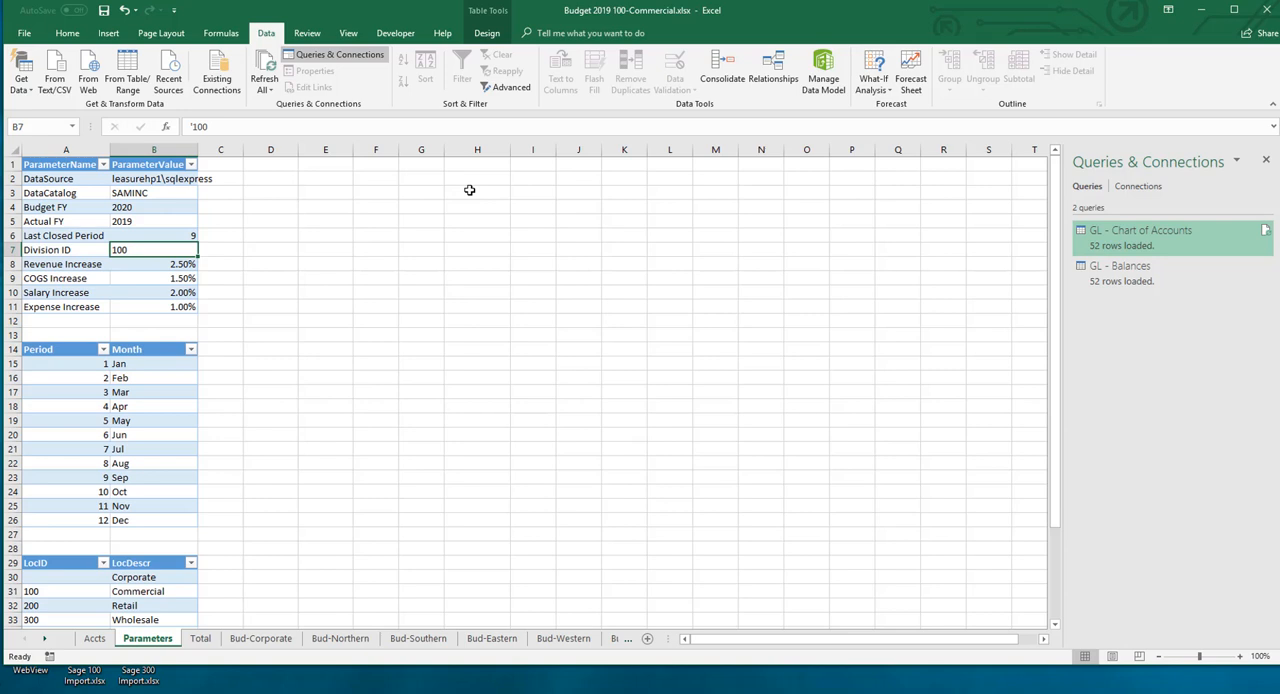
Step: Unhide the monthly columns between J and W on the Bud-Northern sheet
{"action": "left_click", "coordinate": [337, 642]}
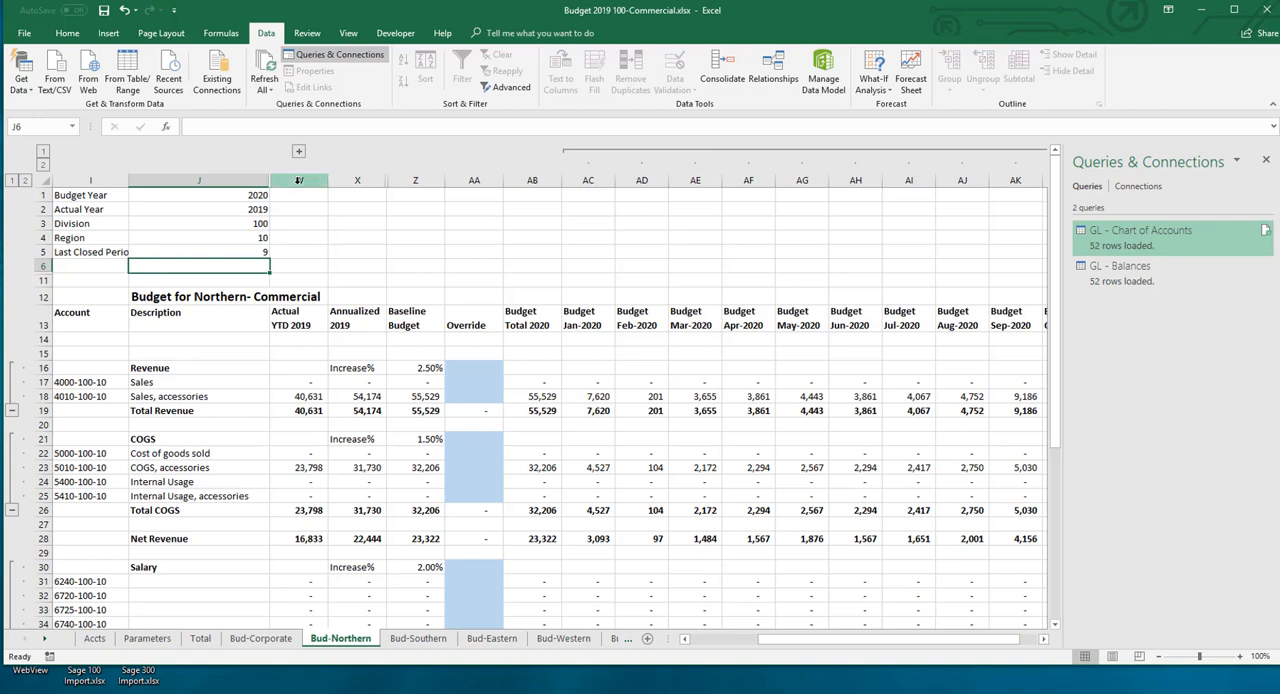
{"action": "left_click_drag", "start_coordinate": [299, 180], "coordinate": [249, 178]}
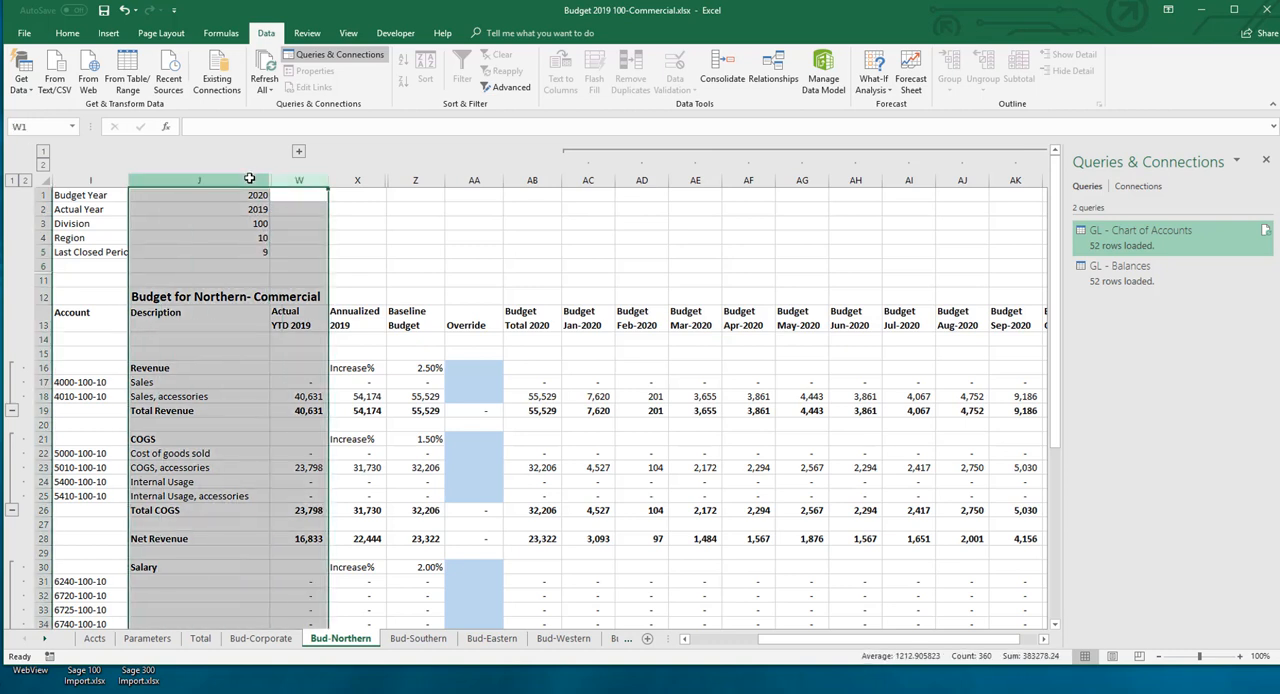
{"action": "right_click", "coordinate": [250, 180]}
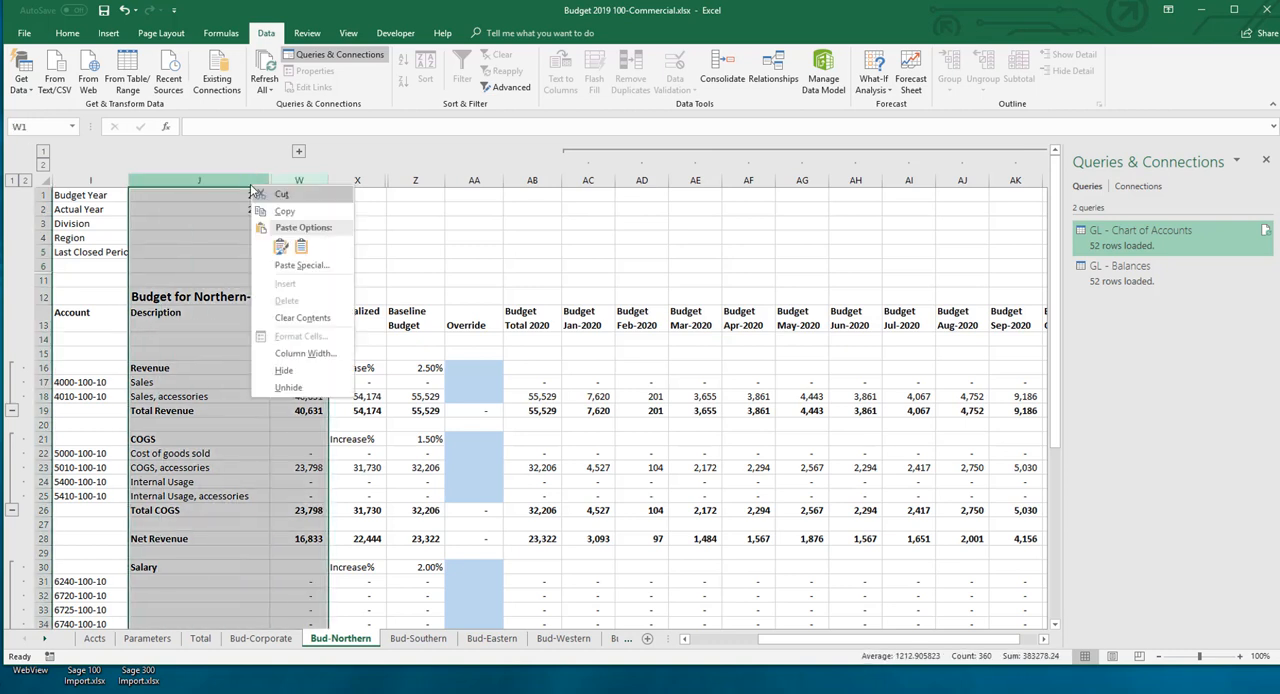
{"action": "left_click", "coordinate": [289, 388]}
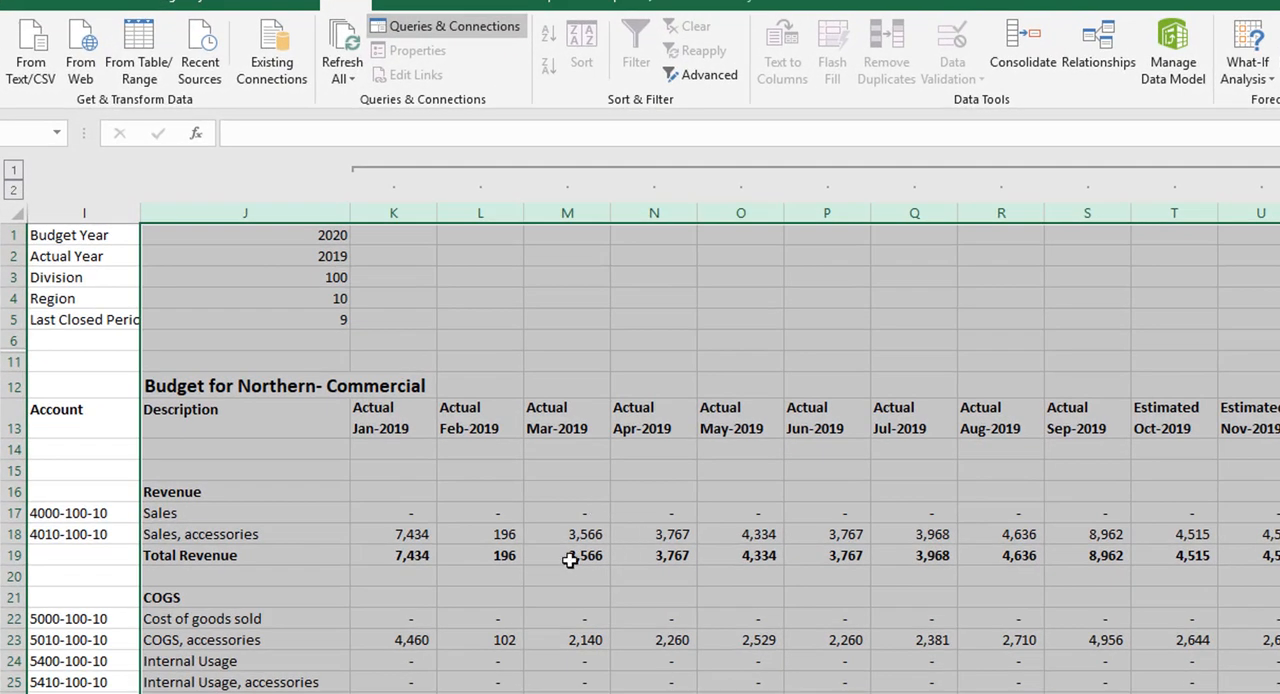
Step: Inspect the Bud-Northern formulas behind the budget year, the January heading, the Sales description and the January Sales, accessories amount
{"action": "left_click", "coordinate": [338, 240]}
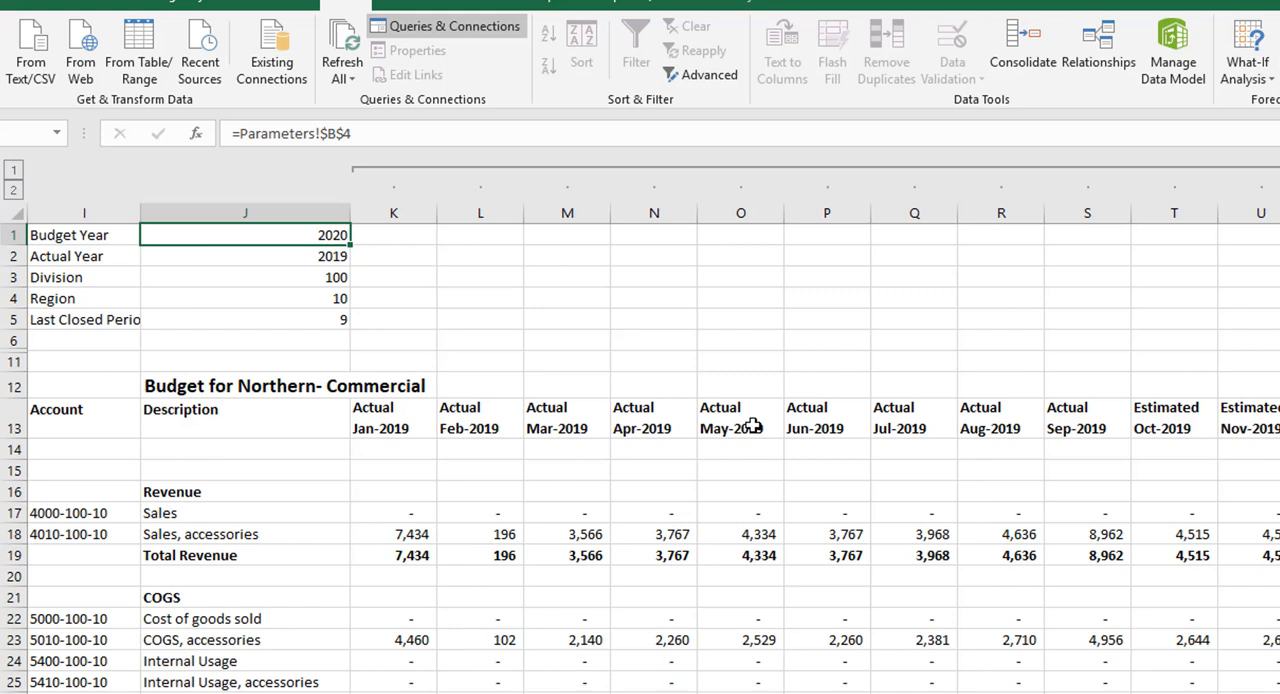
{"action": "left_click", "coordinate": [386, 418]}
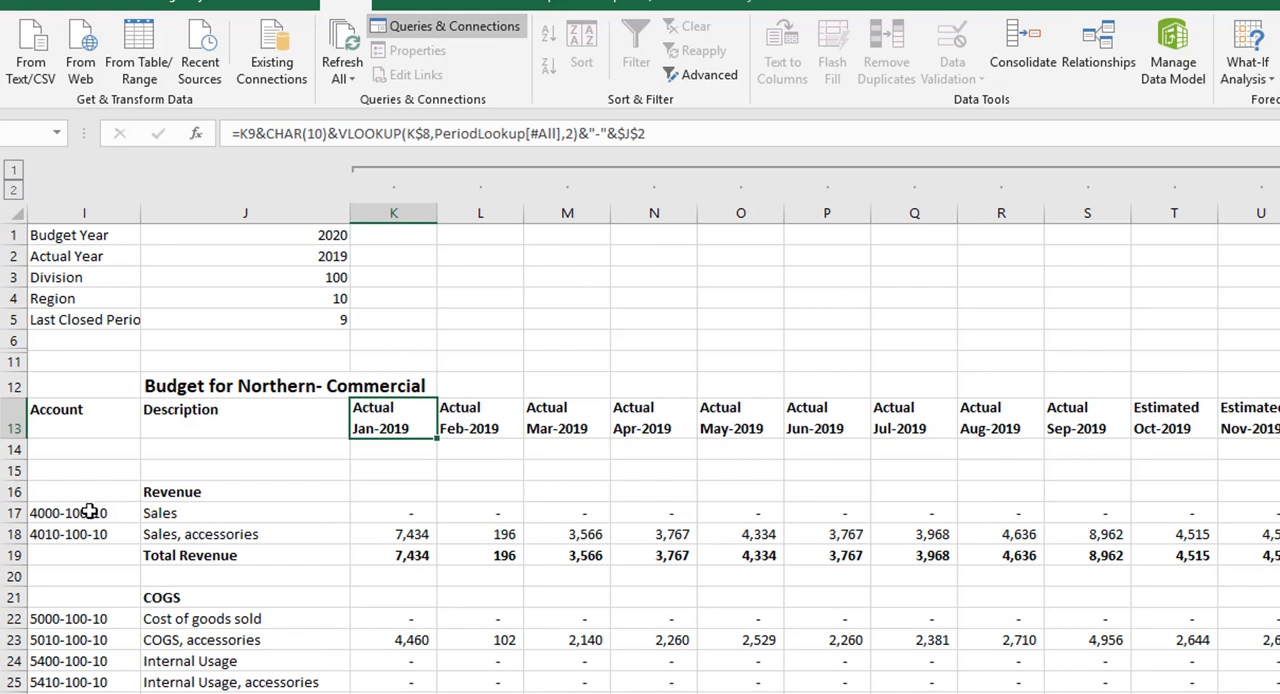
{"action": "left_click", "coordinate": [255, 516]}
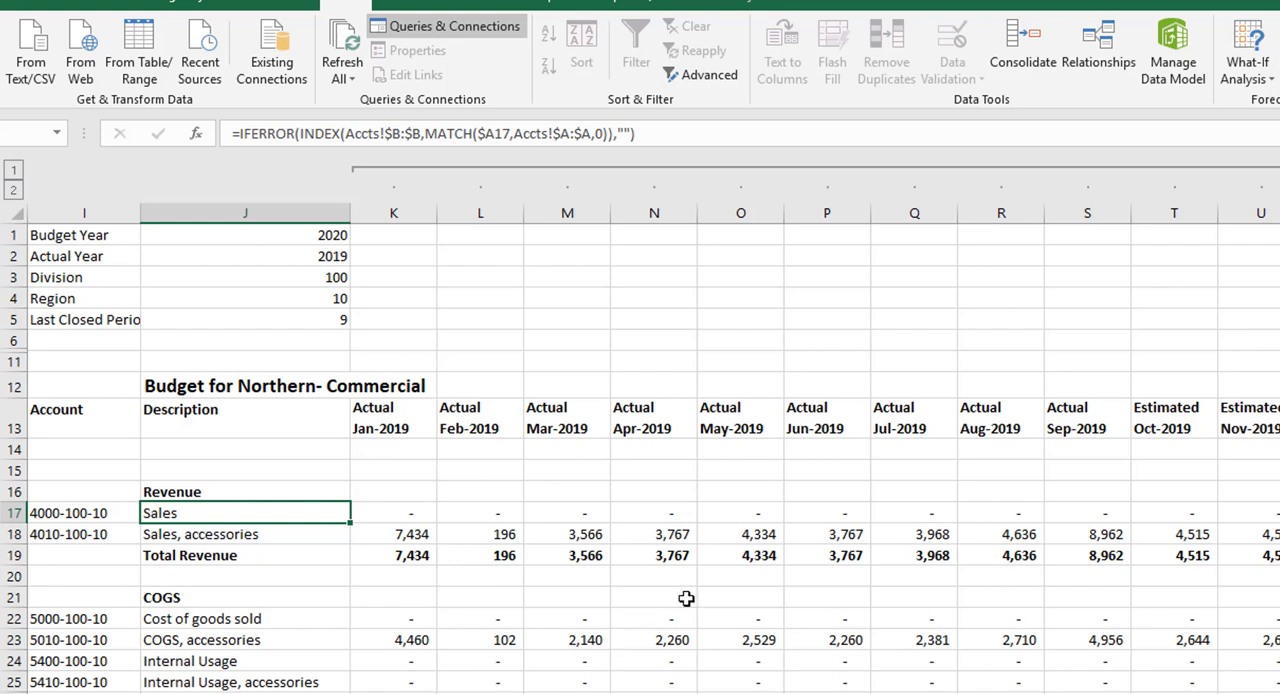
{"action": "left_click", "coordinate": [405, 530]}
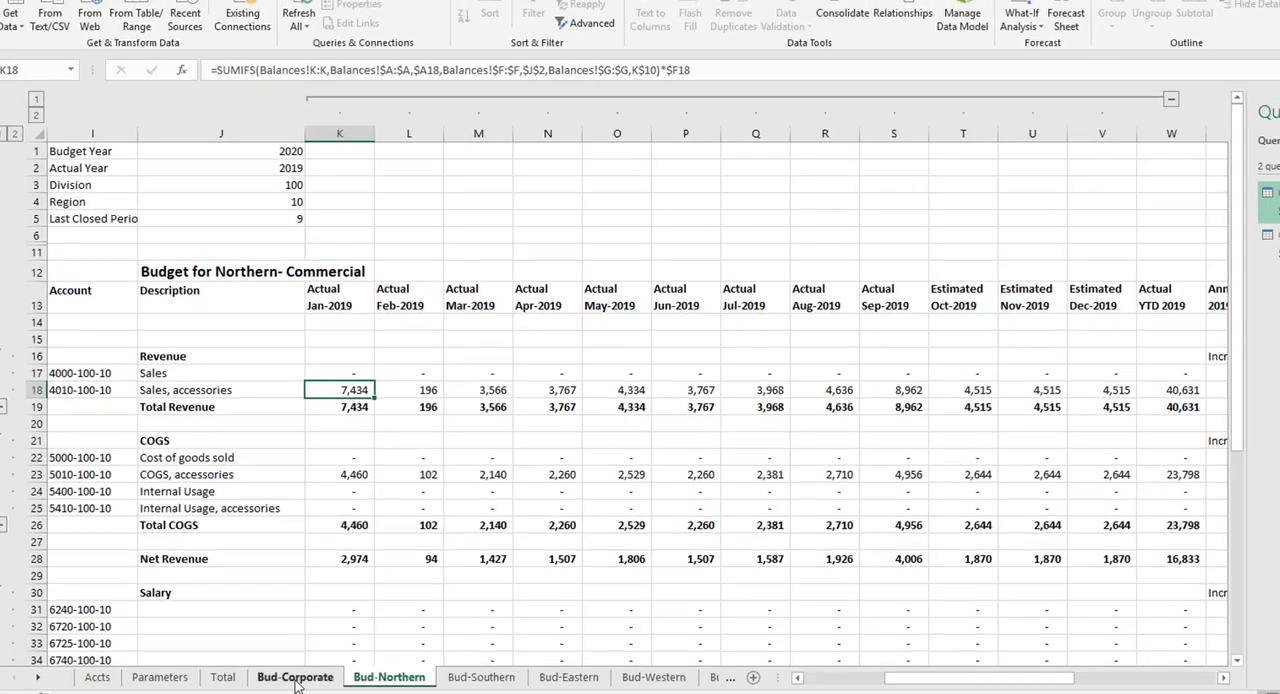
Step: On the Bud-Corporate sheet, inspect the Sales row's Actual YTD and Annualized 2019 formulas and the revenue increase percentage
{"action": "left_click", "coordinate": [296, 679]}
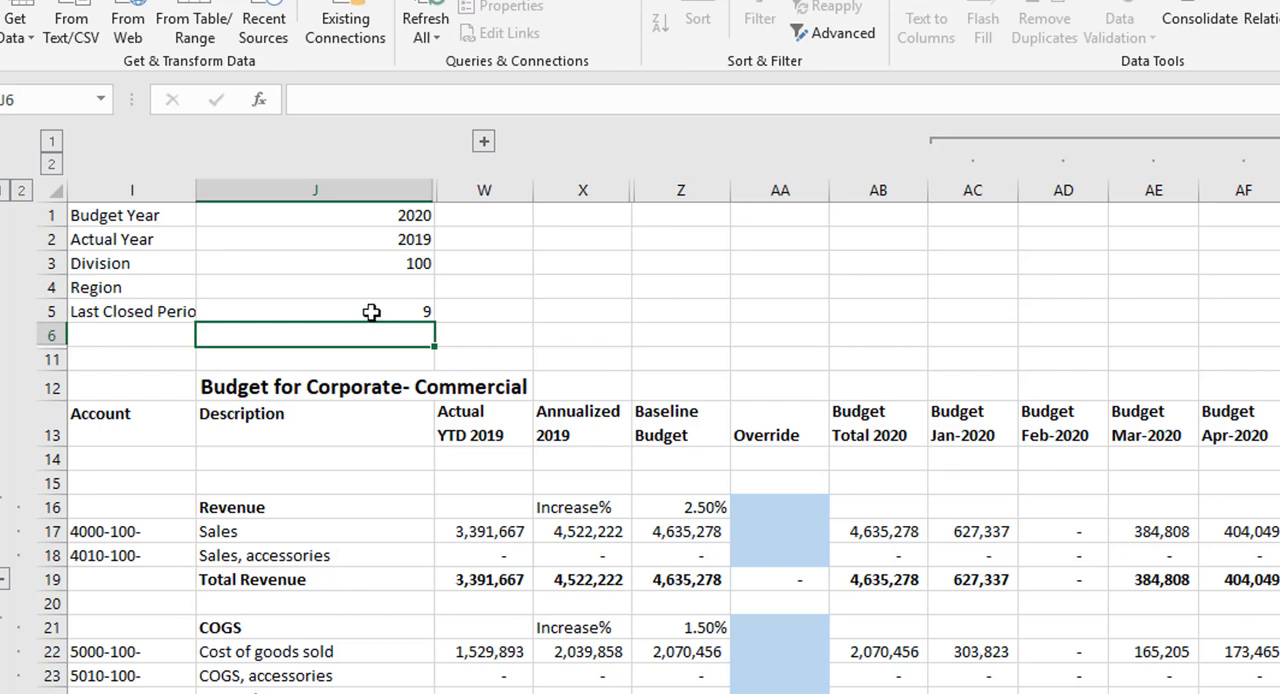
{"action": "left_click", "coordinate": [478, 531]}
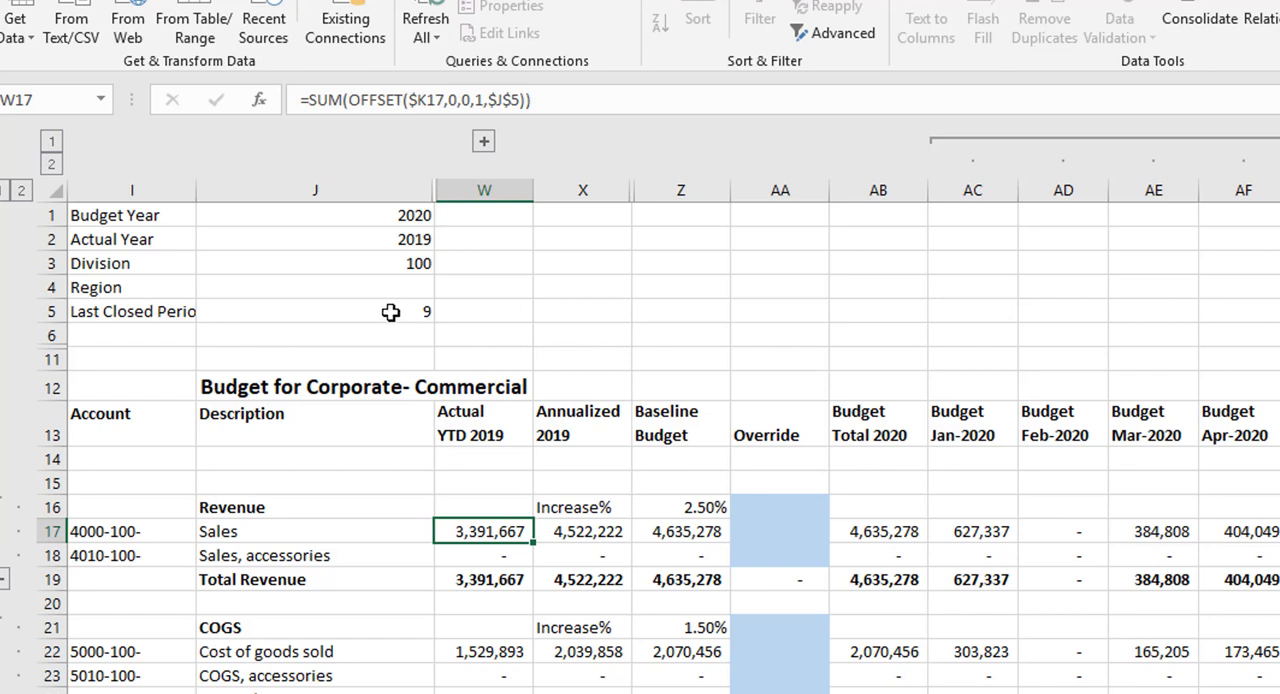
{"action": "left_click", "coordinate": [591, 537]}
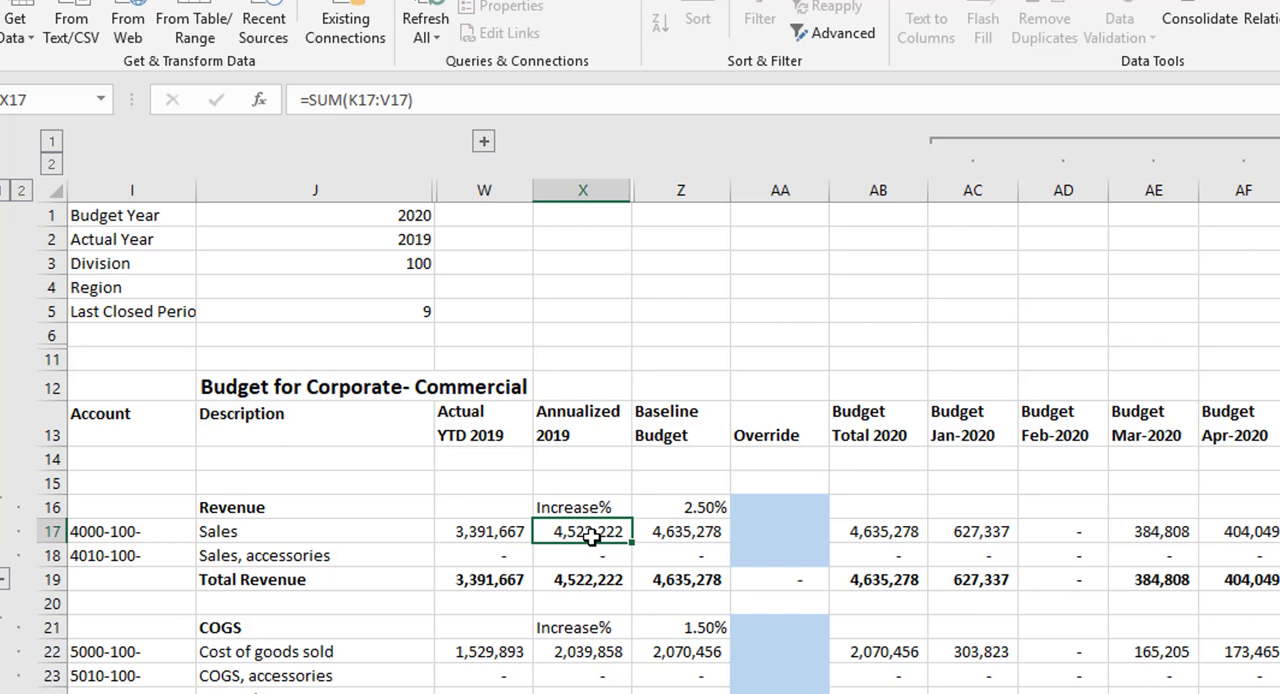
{"action": "left_click", "coordinate": [700, 510]}
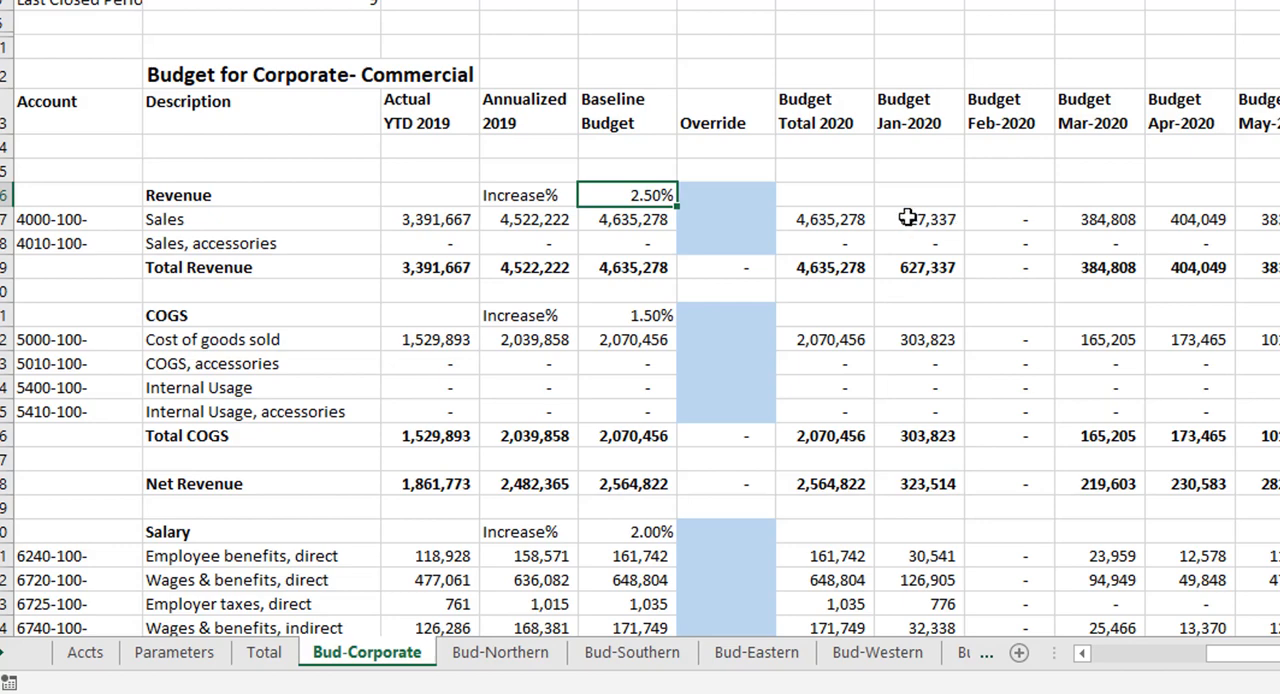
Step: Review the Corporate budget's Salary and G&A Expenses sections down to Profit / (Loss), and return to the Revenue section
{"action": "scroll", "coordinate": [850, 345], "scroll_direction": "down", "scroll_amount": 5}
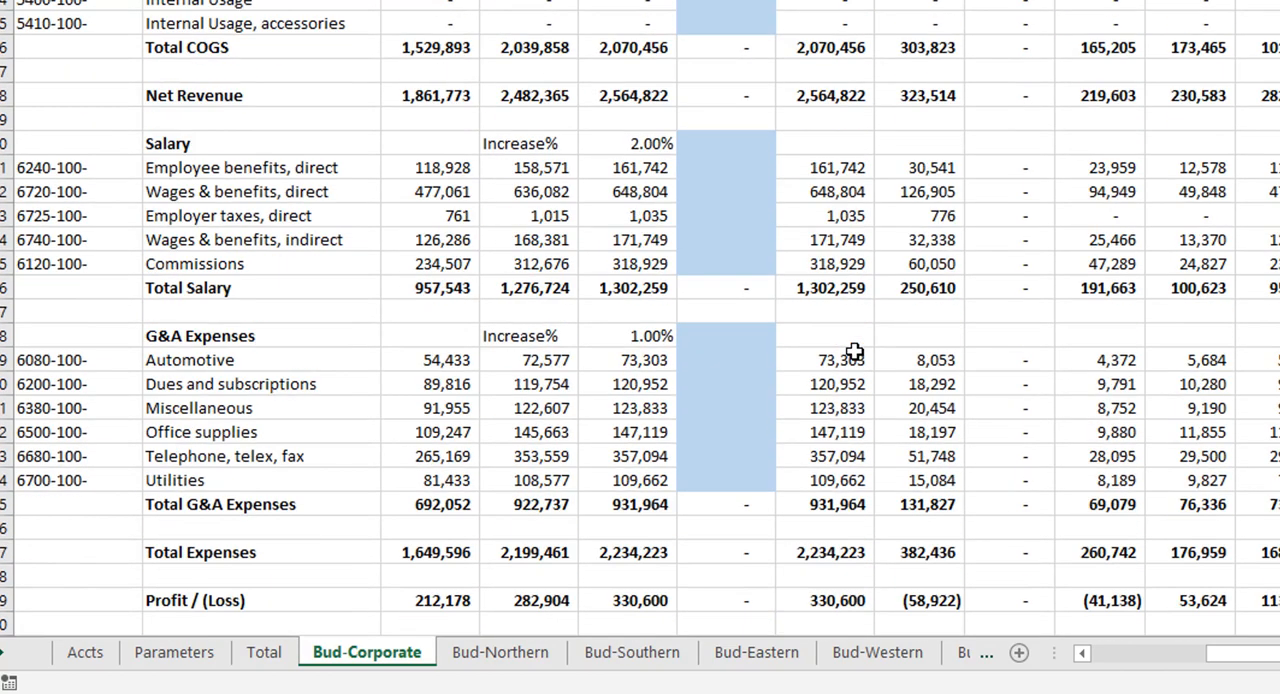
{"action": "scroll", "coordinate": [853, 352], "scroll_direction": "down", "scroll_amount": 1}
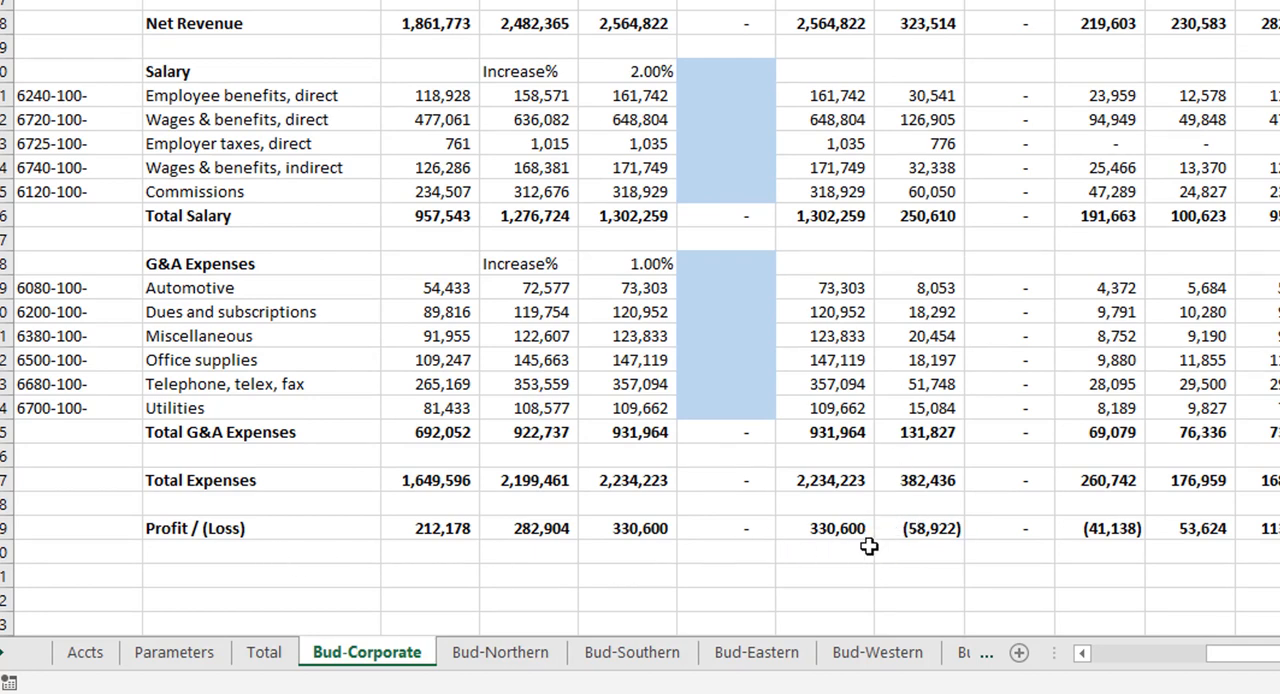
{"action": "scroll", "coordinate": [862, 500], "scroll_direction": "up", "scroll_amount": 6}
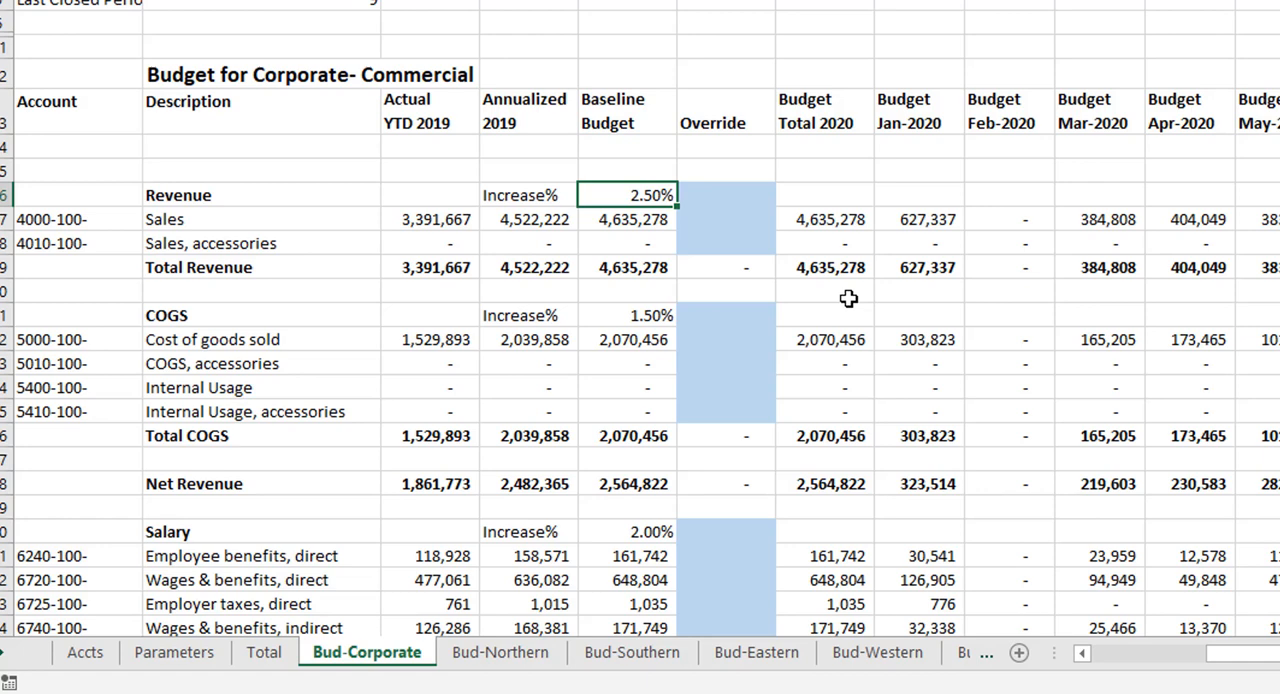
Step: Enter 2.75% as the Revenue increase override on the Bud-Corporate sheet
{"action": "left_click", "coordinate": [720, 199]}
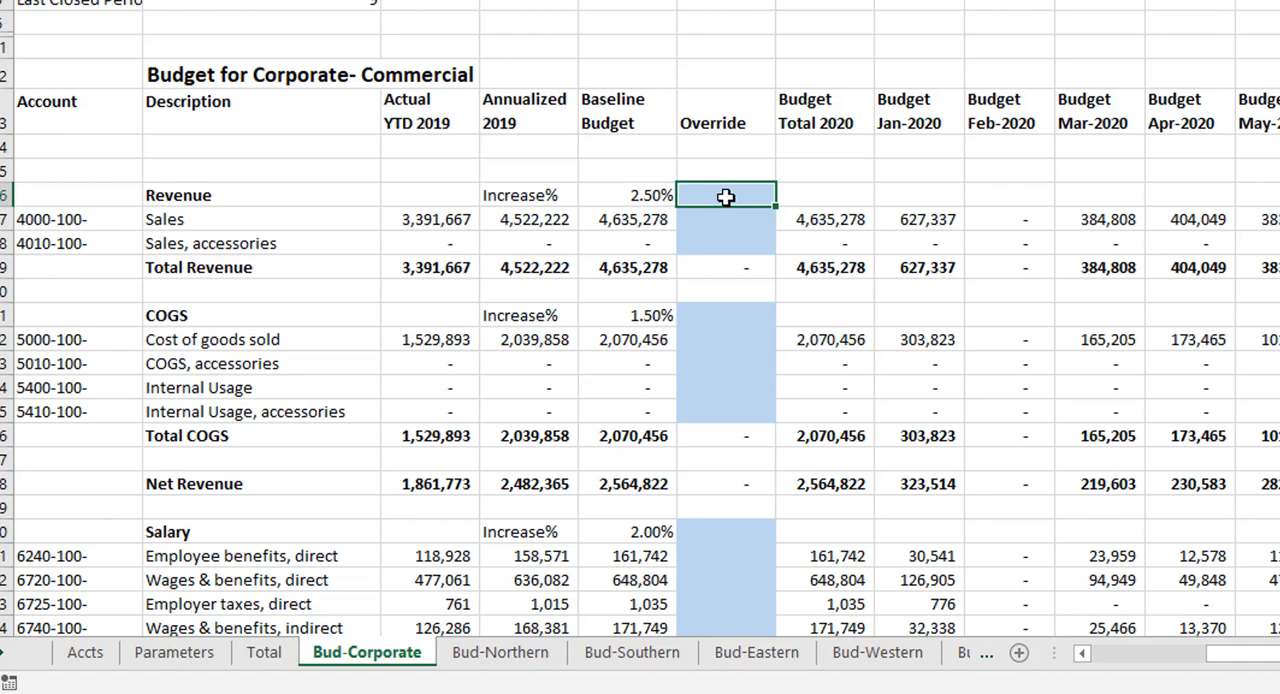
{"action": "type", "text": "2.75"}
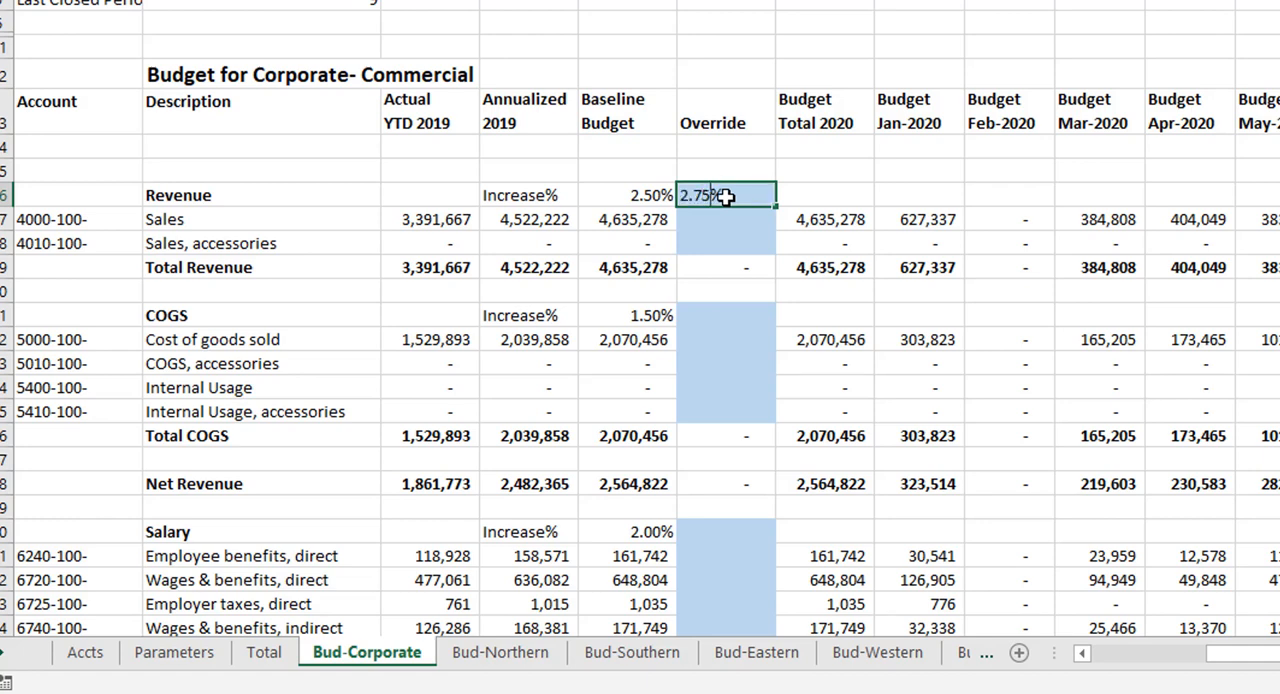
{"action": "key", "text": "Return"}
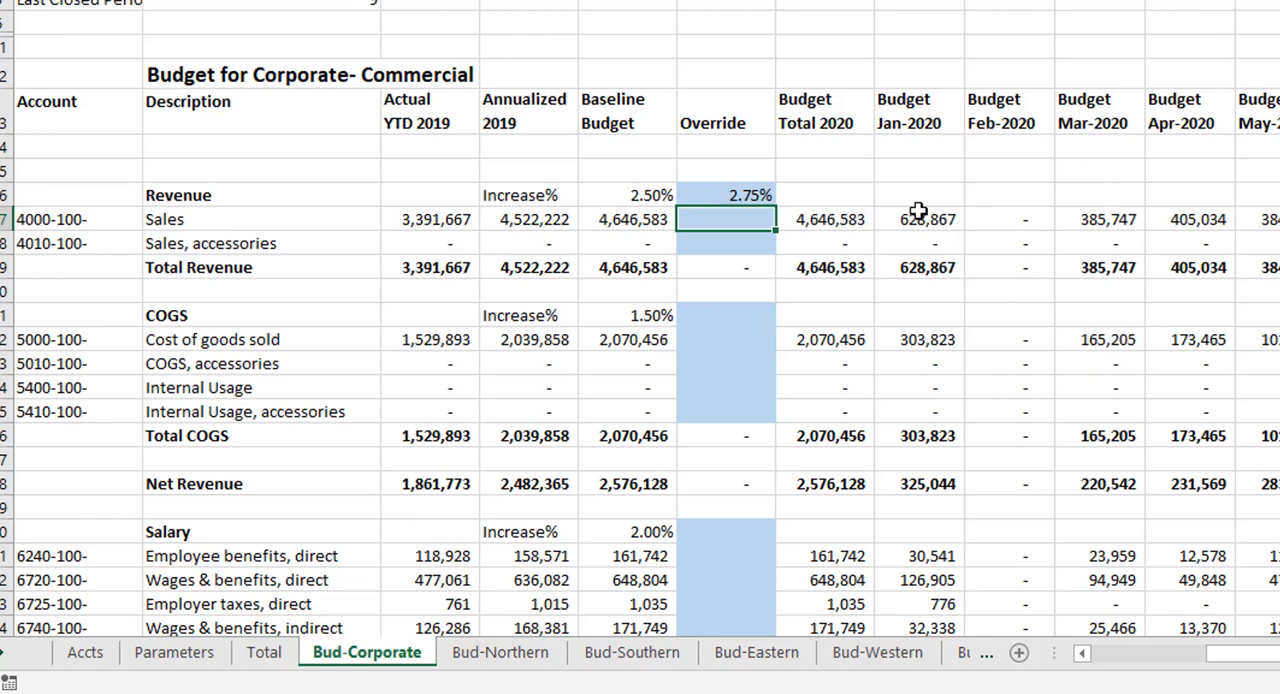
Step: Enter 1.75% as the COGS increase override in the Corporate budget
{"action": "scroll", "coordinate": [826, 245], "scroll_direction": "down", "scroll_amount": 1}
{"action": "left_click", "coordinate": [737, 253]}
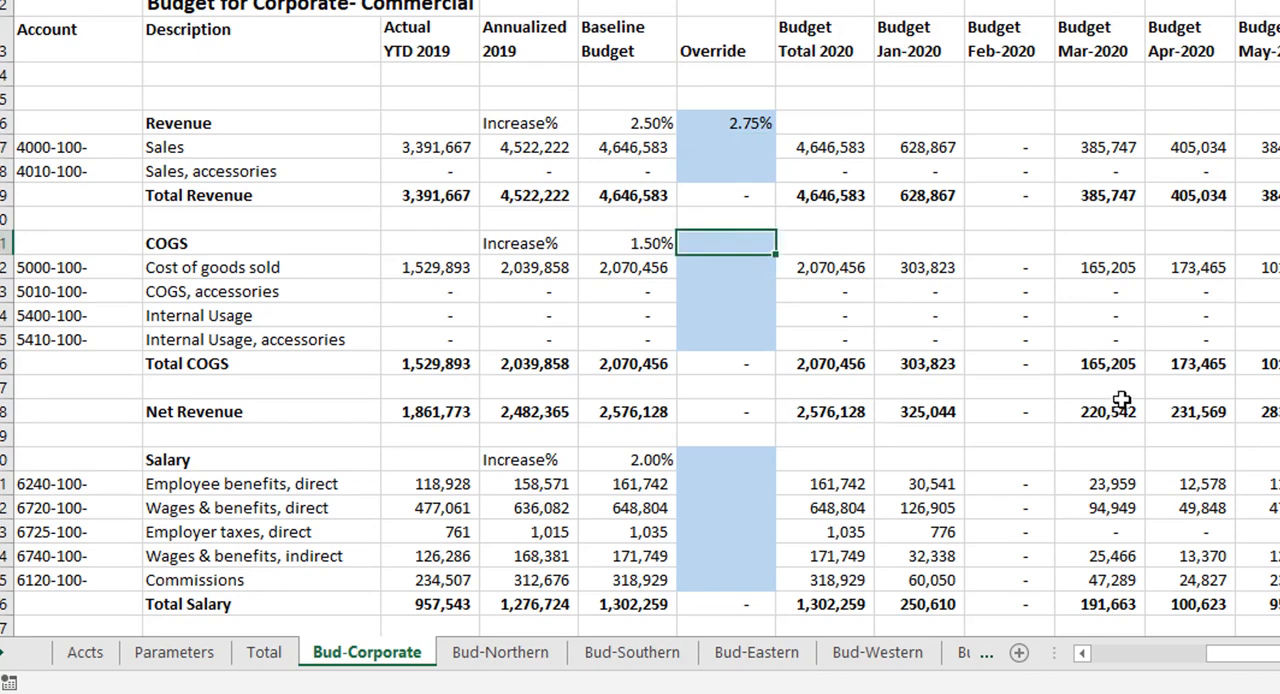
{"action": "type", "text": "1."}
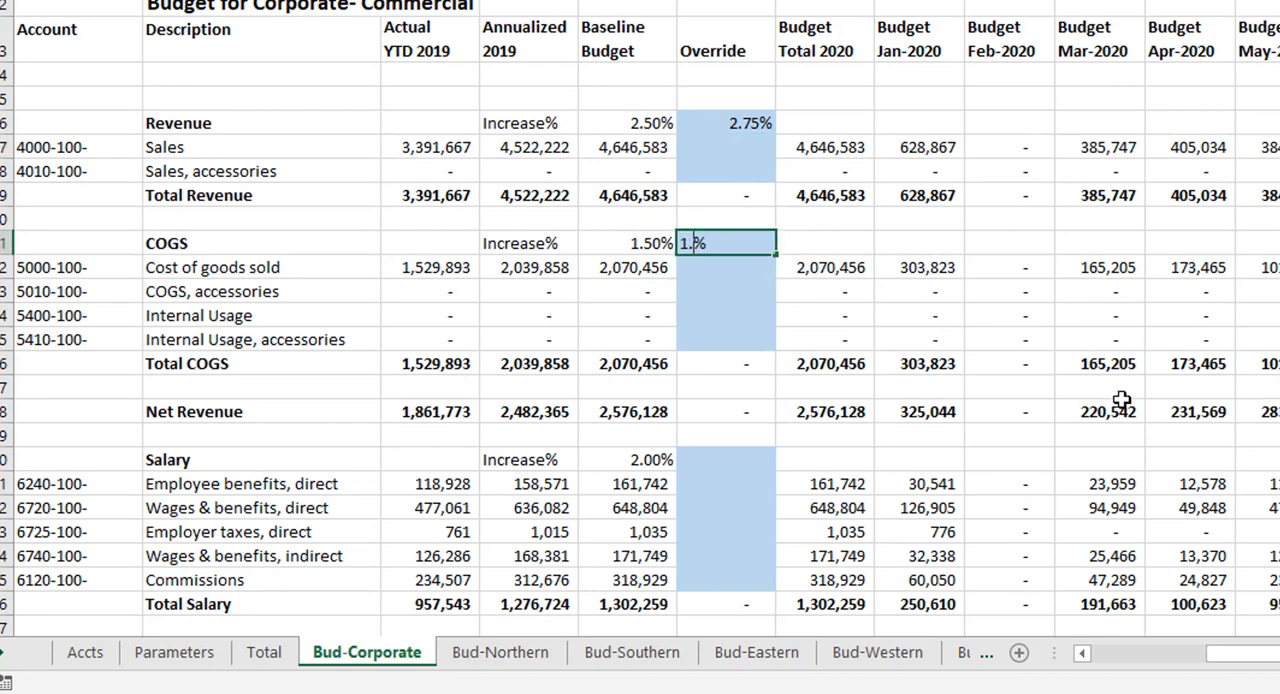
{"action": "type", "text": "75"}
{"action": "key", "text": "Return"}
Step: Enter 1.25% as the G&A Expenses increase override in the Corporate budget
{"action": "scroll", "coordinate": [857, 372], "scroll_direction": "down", "scroll_amount": 1}
{"action": "scroll", "coordinate": [857, 372], "scroll_direction": "down", "scroll_amount": 3}
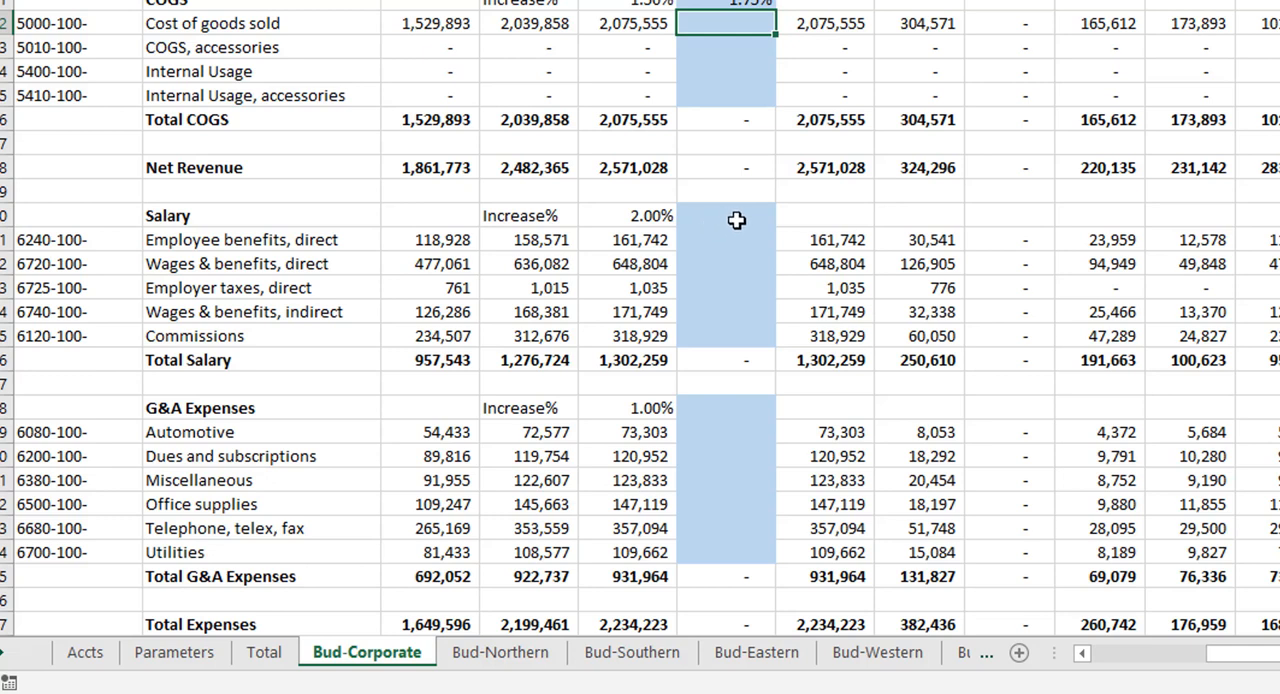
{"action": "scroll", "coordinate": [706, 225], "scroll_direction": "down", "scroll_amount": 1}
{"action": "left_click", "coordinate": [711, 337]}
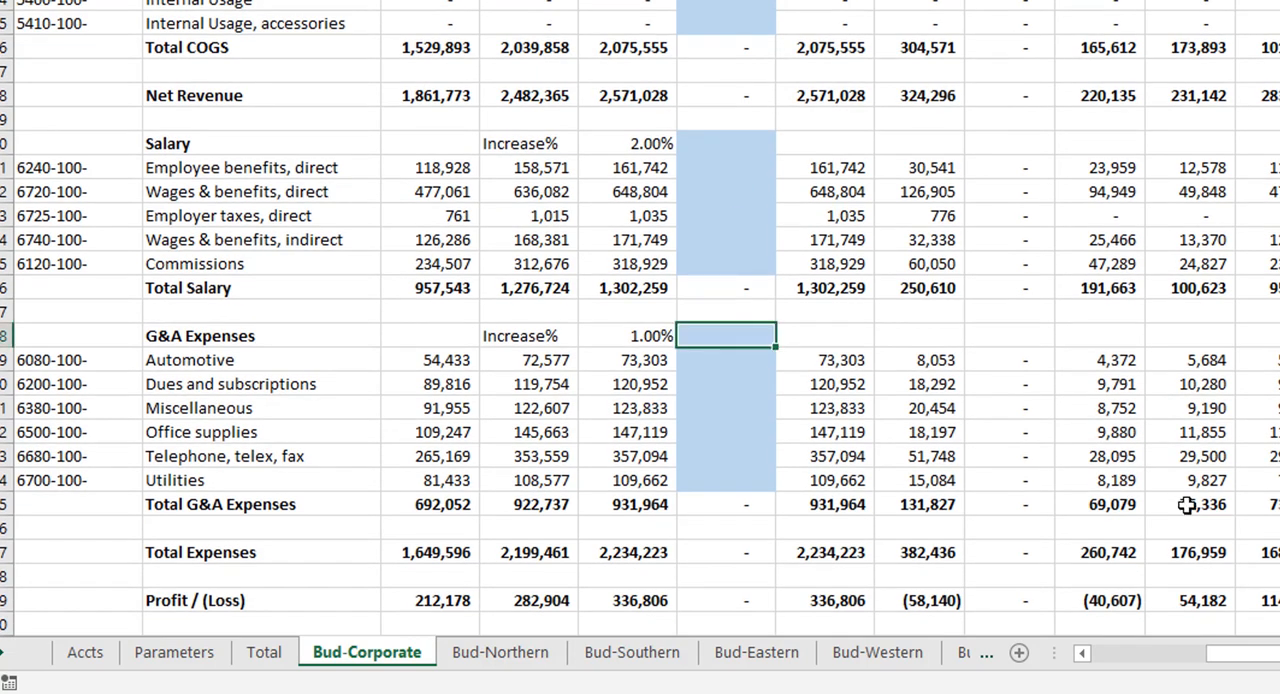
{"action": "type", "text": "1.25"}
{"action": "key", "text": "Return"}
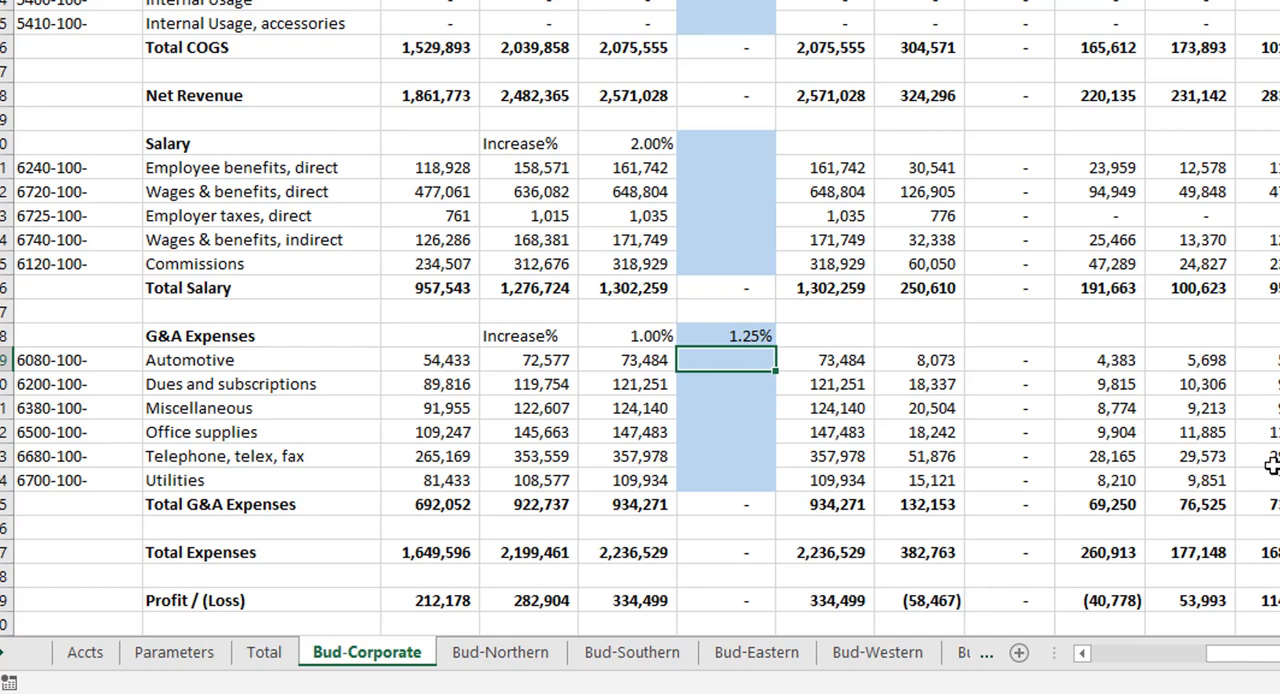
Step: Enter an override amount of 250000 for Sales, accessories in the Revenue section
{"action": "scroll", "coordinate": [943, 380], "scroll_direction": "down", "scroll_amount": 3}
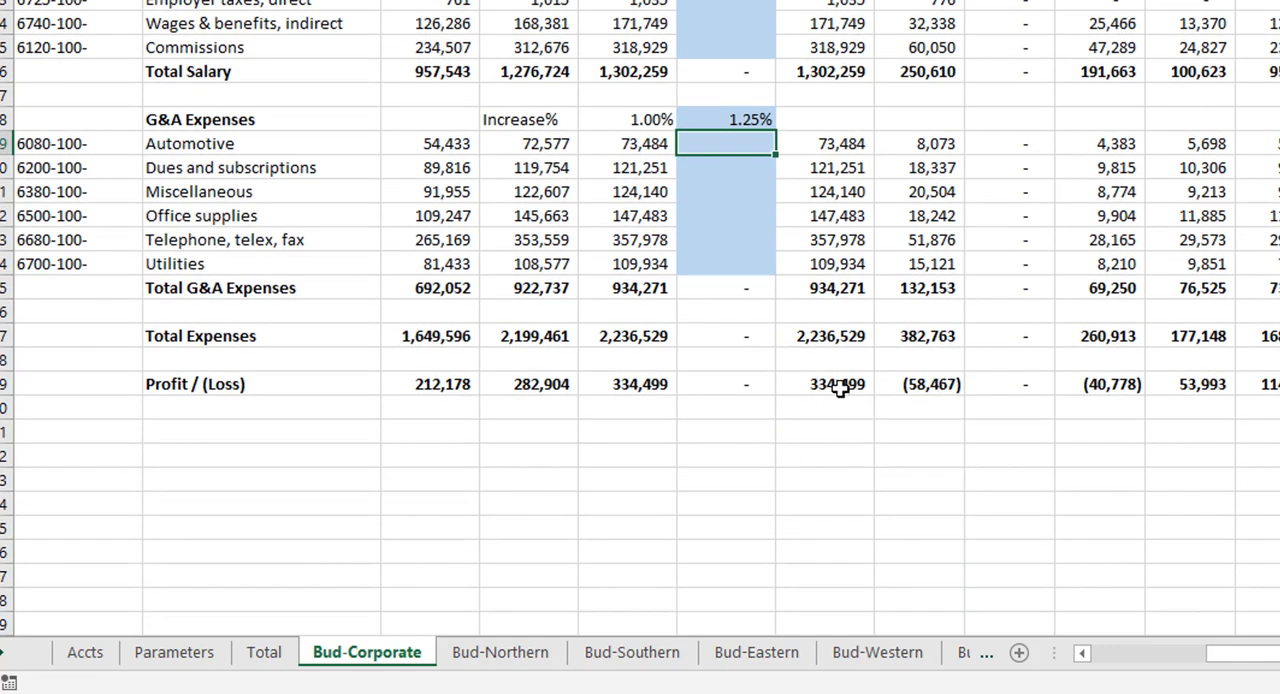
{"action": "scroll", "coordinate": [841, 392], "scroll_direction": "up", "scroll_amount": 6}
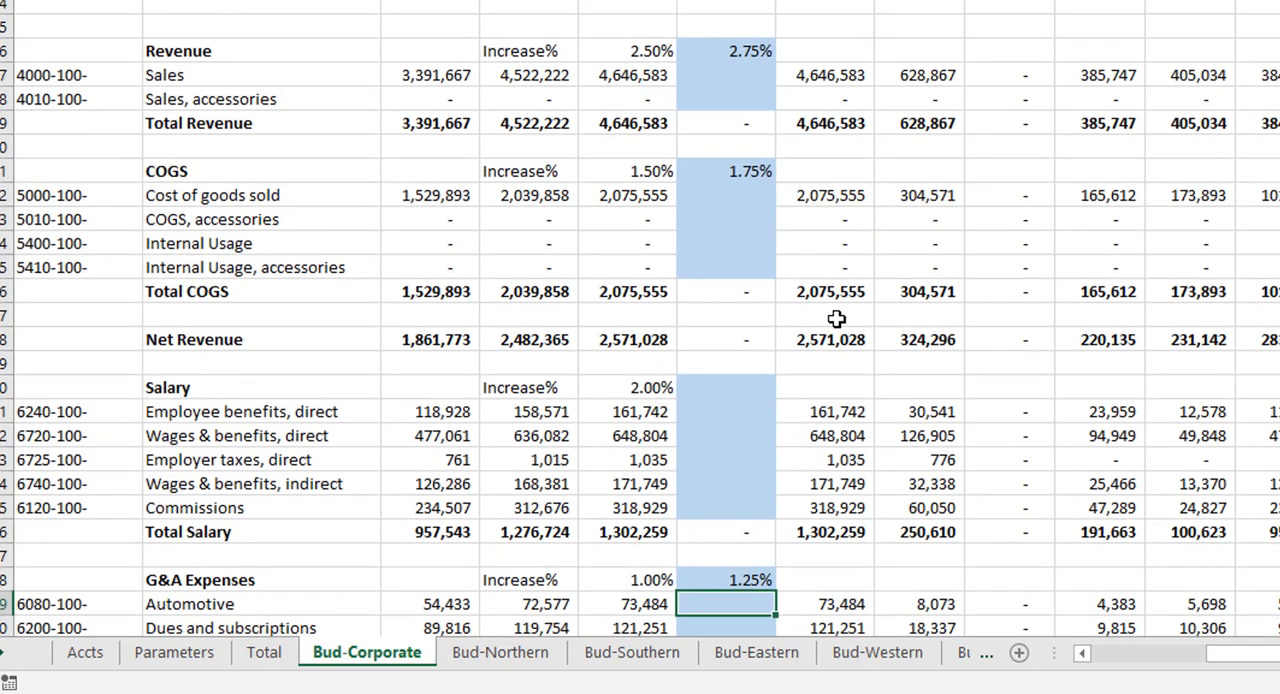
{"action": "left_click", "coordinate": [719, 80]}
{"action": "left_click", "coordinate": [719, 195]}
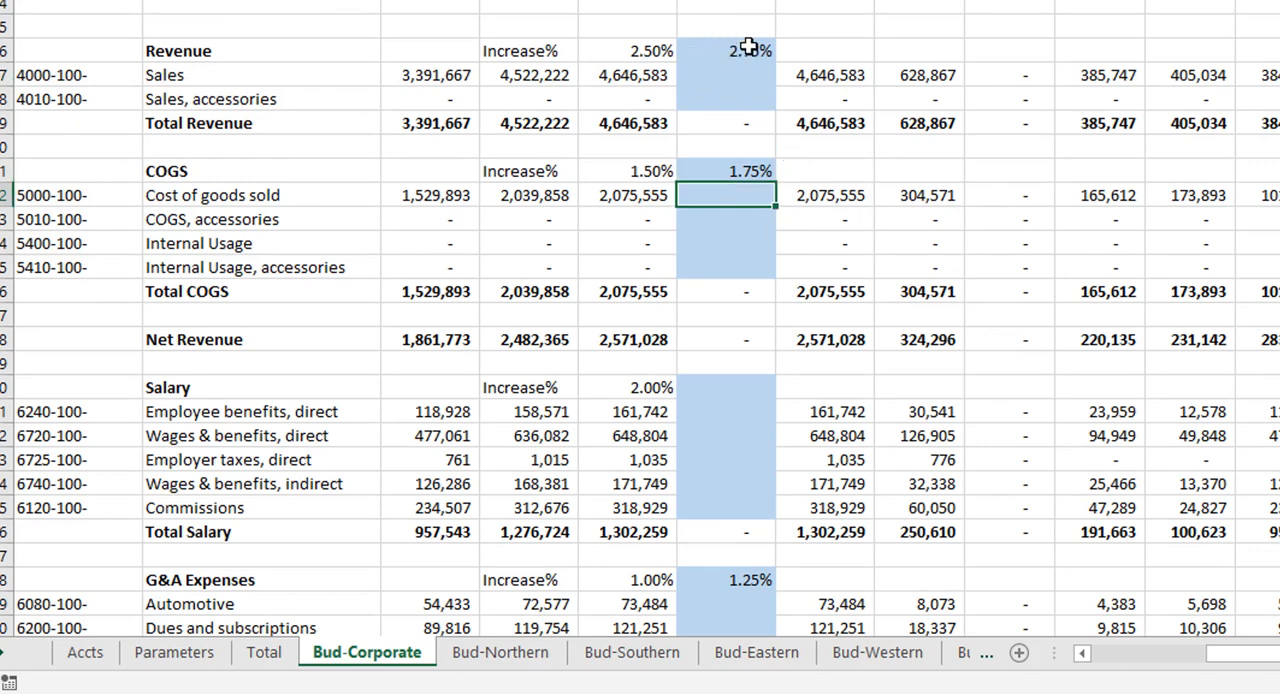
{"action": "left_click", "coordinate": [737, 98]}
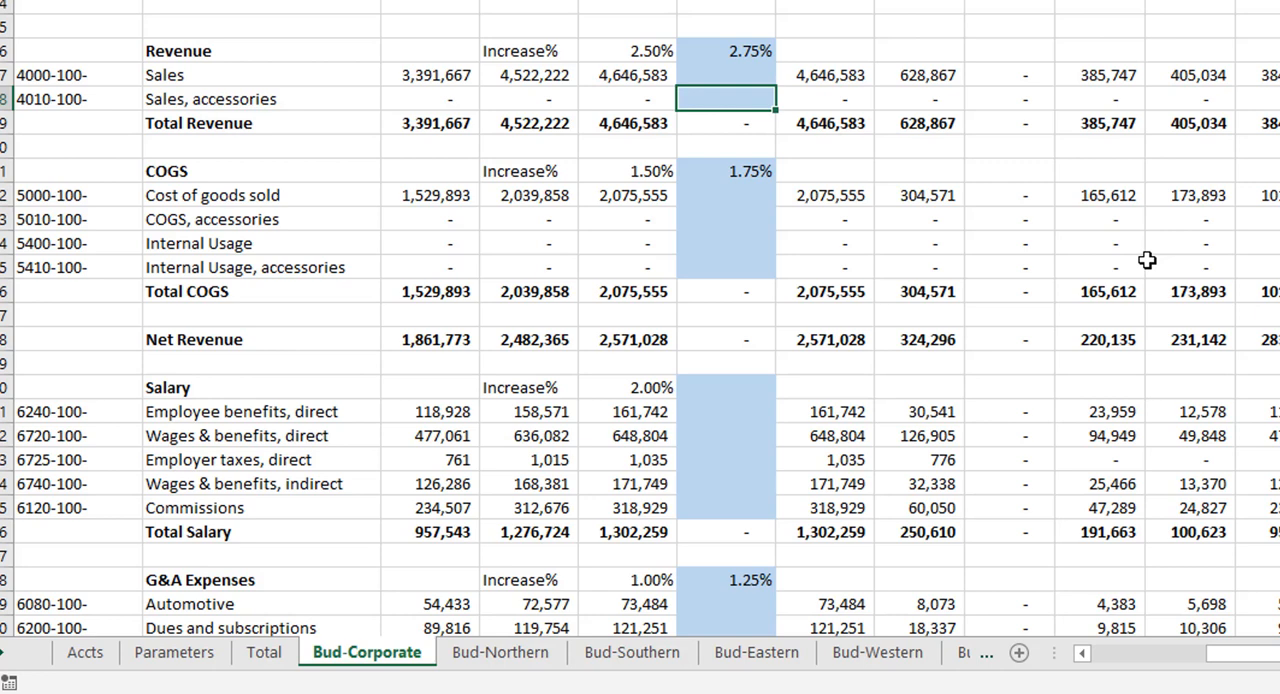
{"action": "type", "text": "250000"}
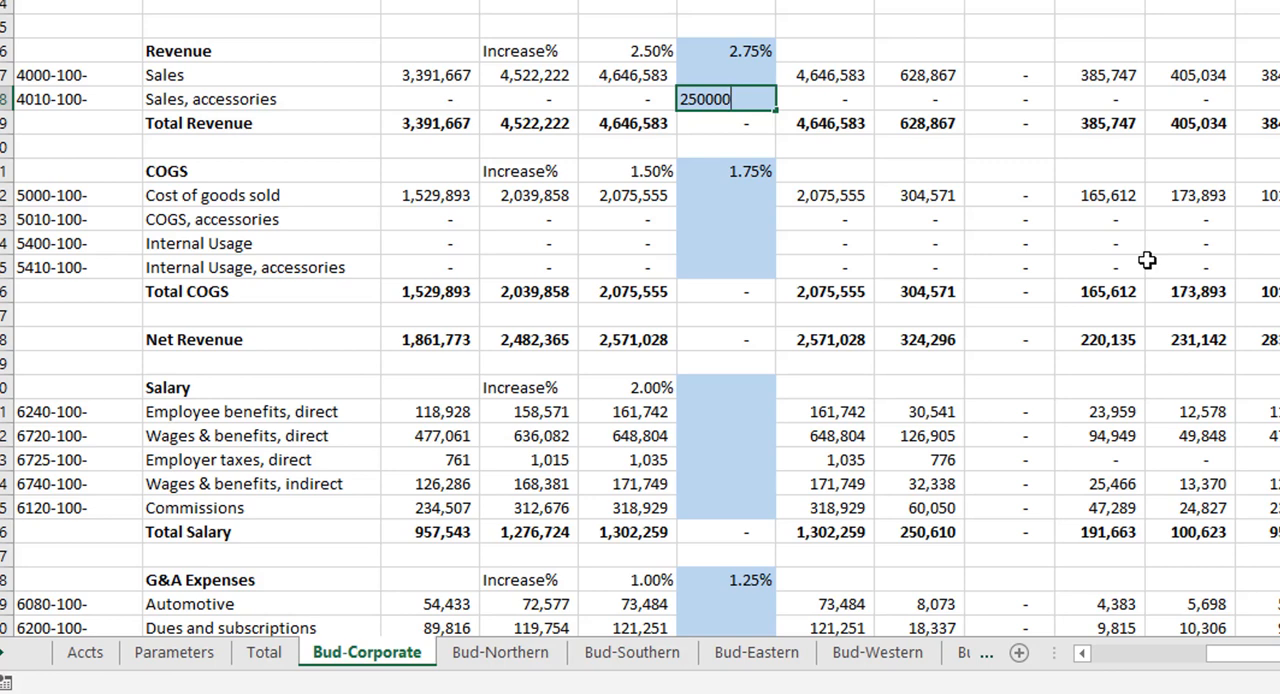
{"action": "key", "text": "Return"}
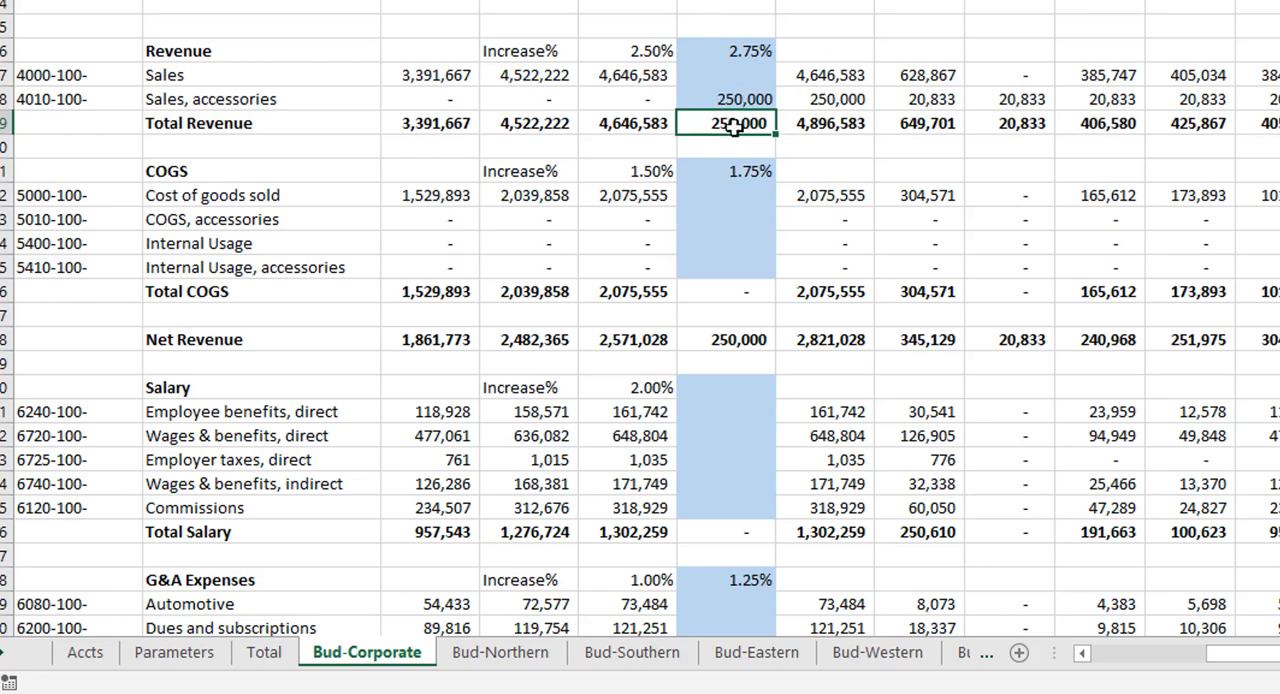
Step: Try to enter a formula in the COGS, accessories override that refers to the Sales, accessories override in AA18
{"action": "left_click", "coordinate": [722, 220]}
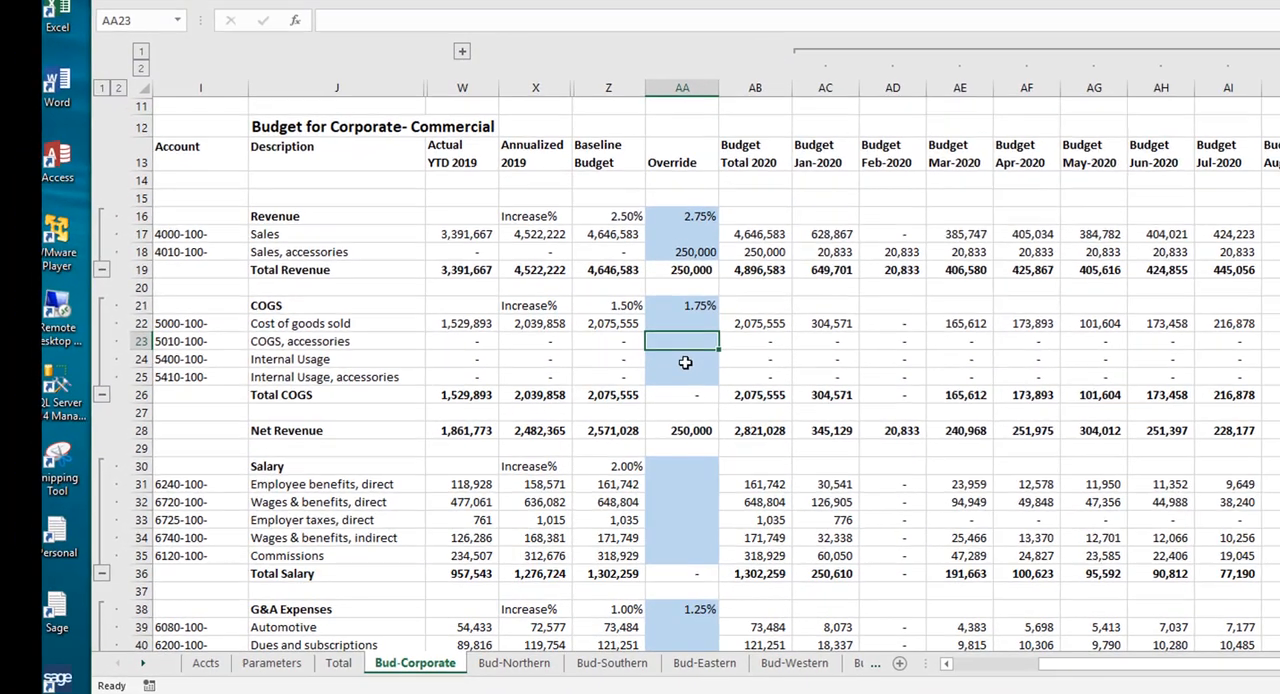
{"action": "type", "text": "="}
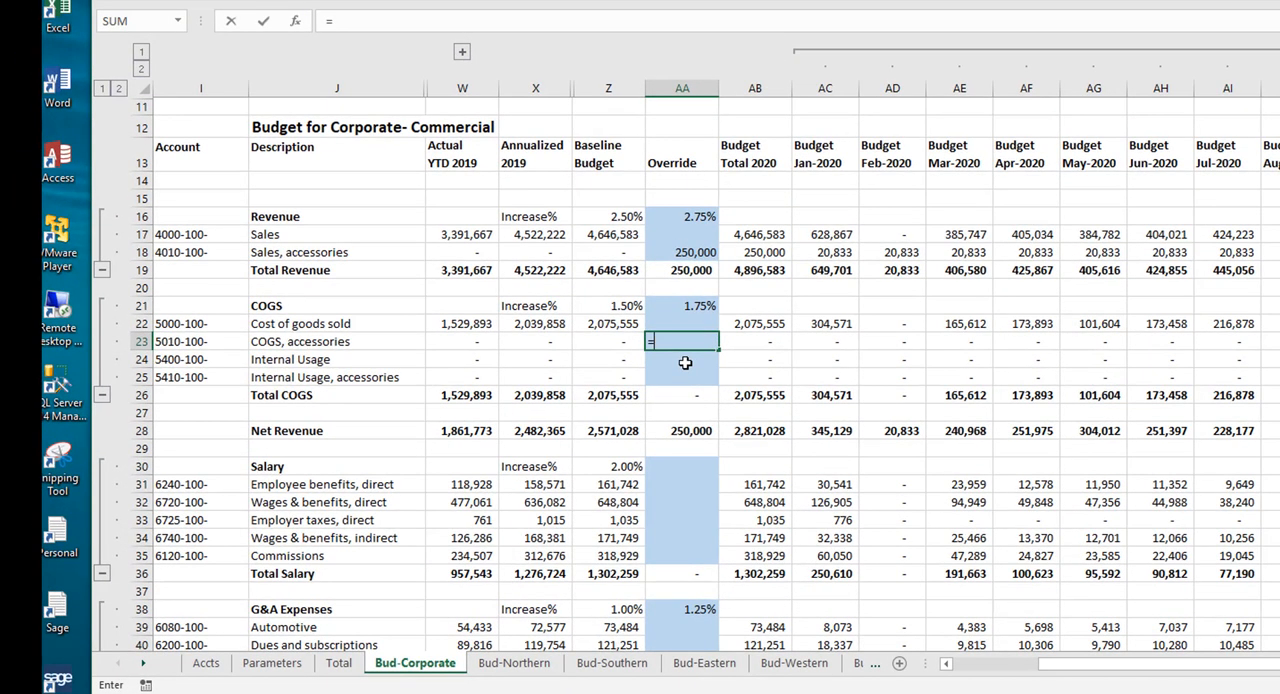
{"action": "left_click", "coordinate": [699, 252]}
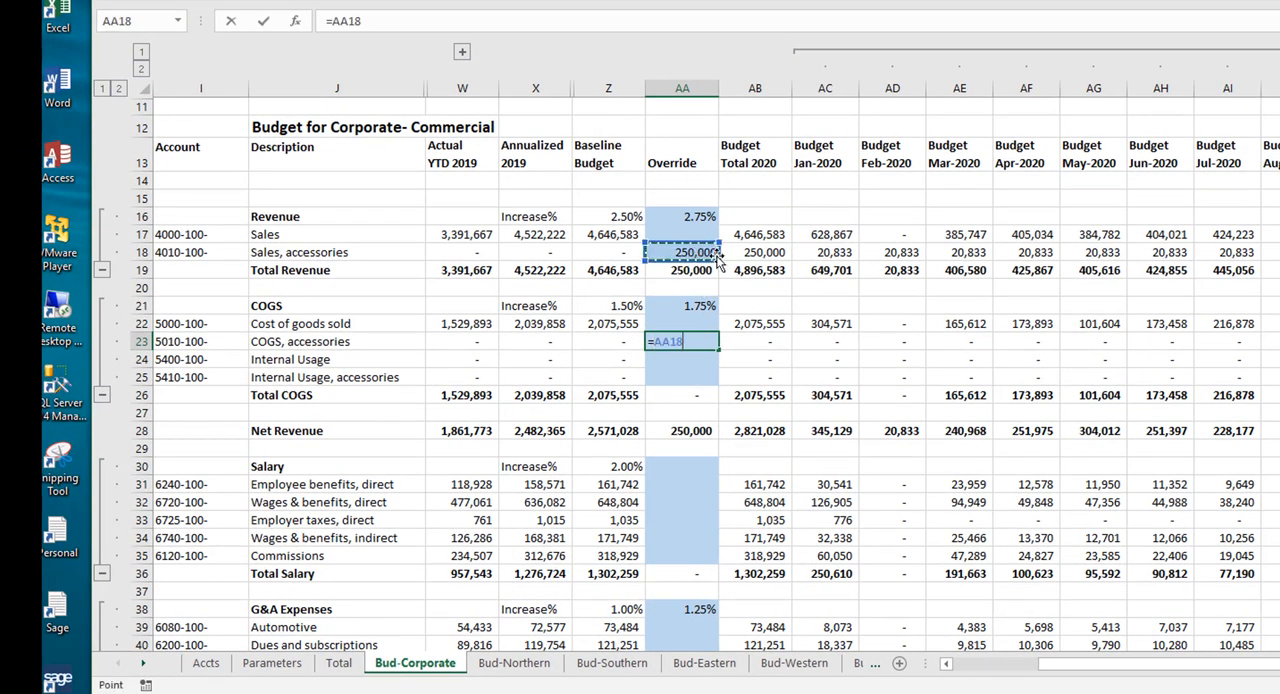
{"action": "key", "text": "ctrl+shift+Down"}
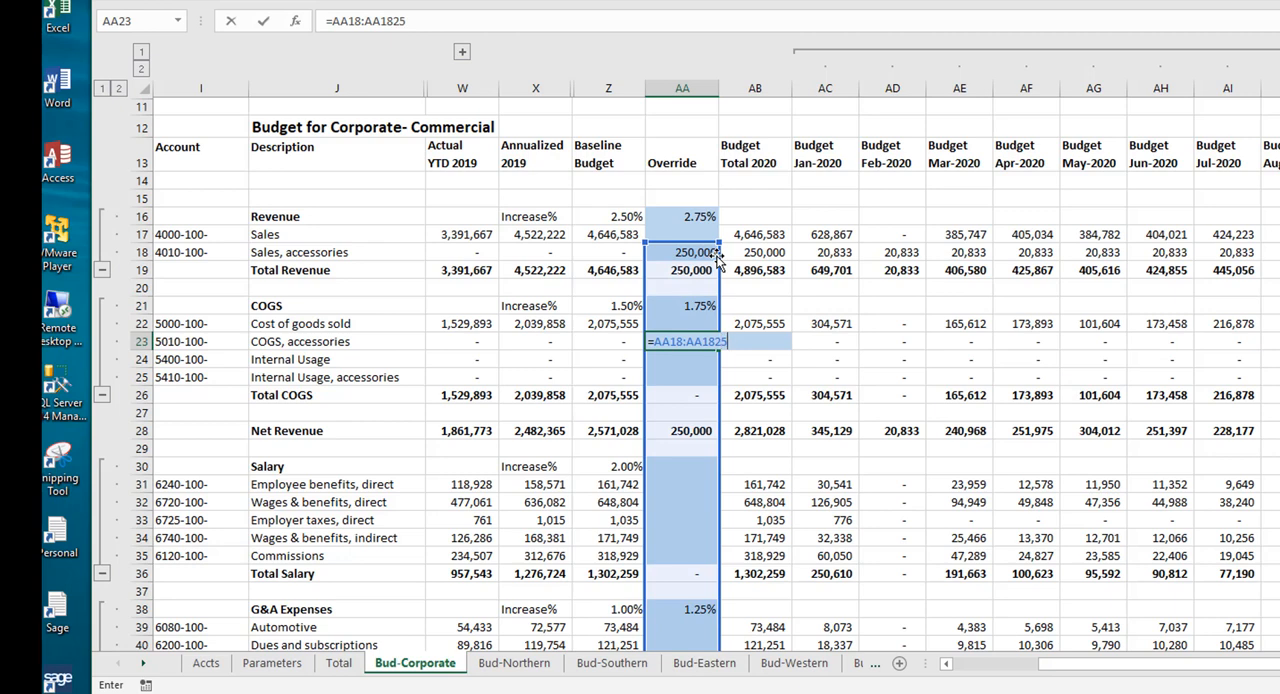
{"action": "key", "text": "Return"}
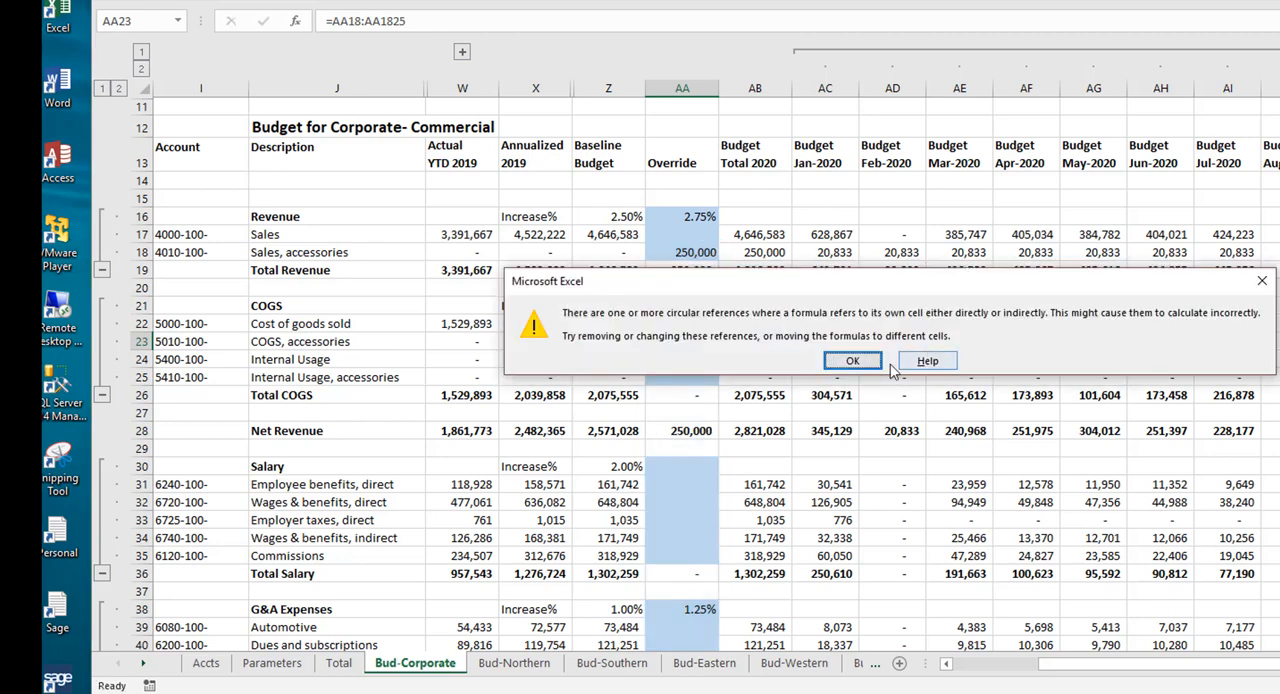
{"action": "left_click", "coordinate": [852, 360]}
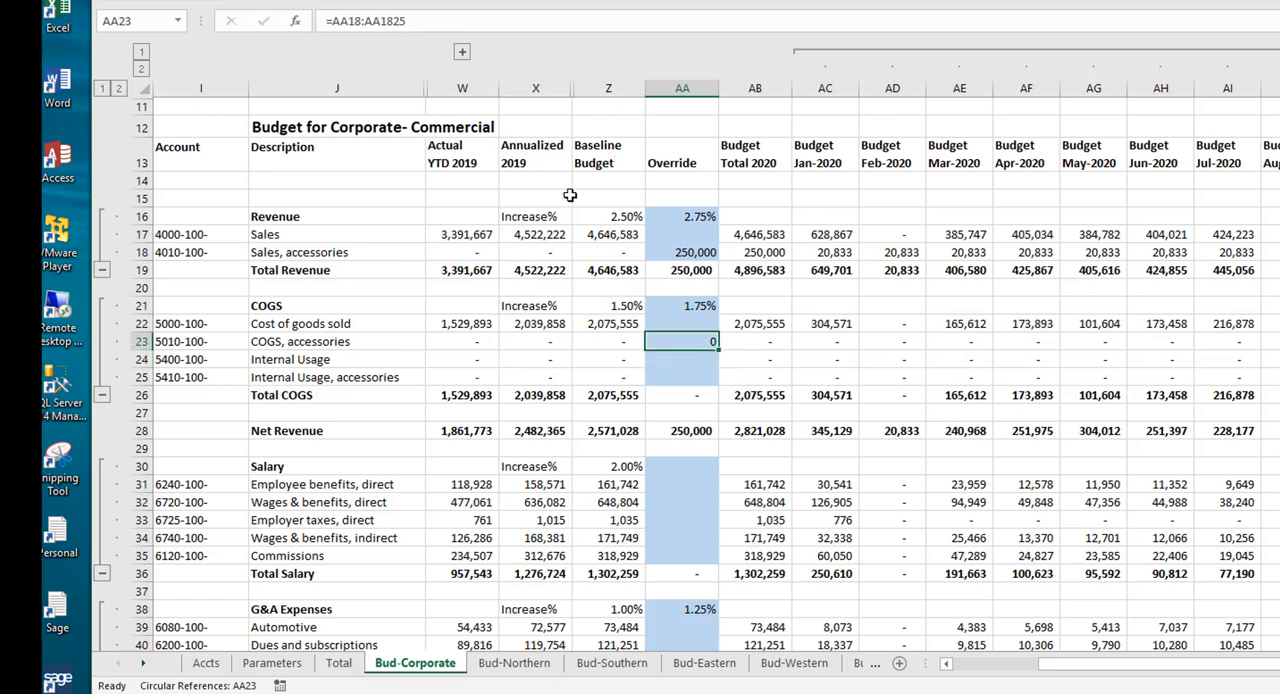
Step: Correct the COGS, accessories override formula to =AA18*.25
{"action": "left_click", "coordinate": [365, 20]}
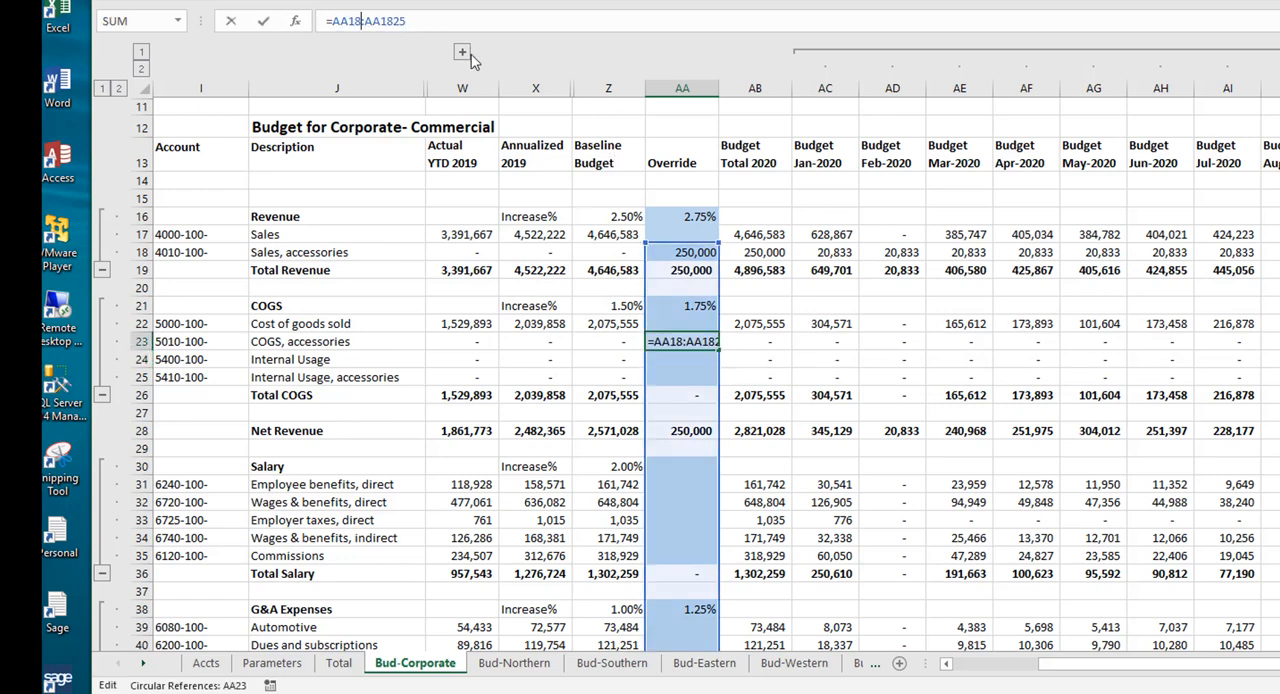
{"action": "key", "text": "shift+Right"}
{"action": "key", "text": "shift+Right"}
{"action": "key", "text": "shift+Right"}
{"action": "key", "text": "shift+Right"}
{"action": "key", "text": "shift+Right"}
{"action": "key", "text": "shift+Right"}
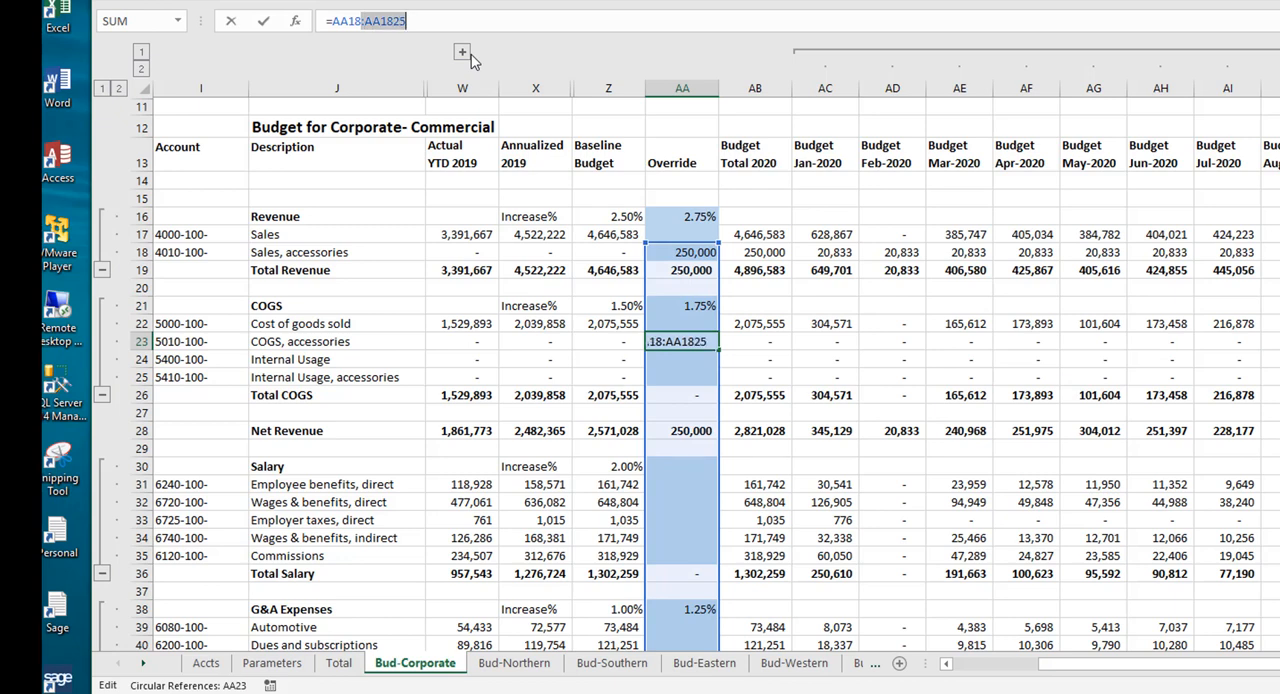
{"action": "type", "text": "*.25"}
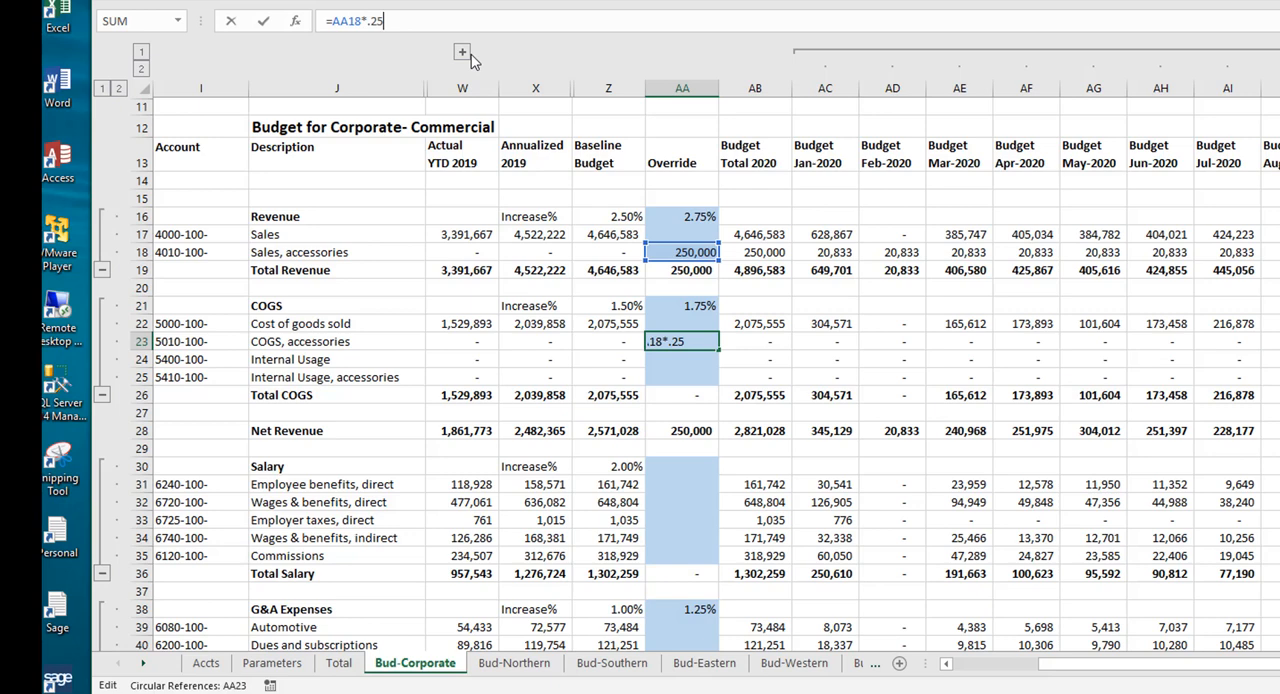
{"action": "key", "text": "Return"}
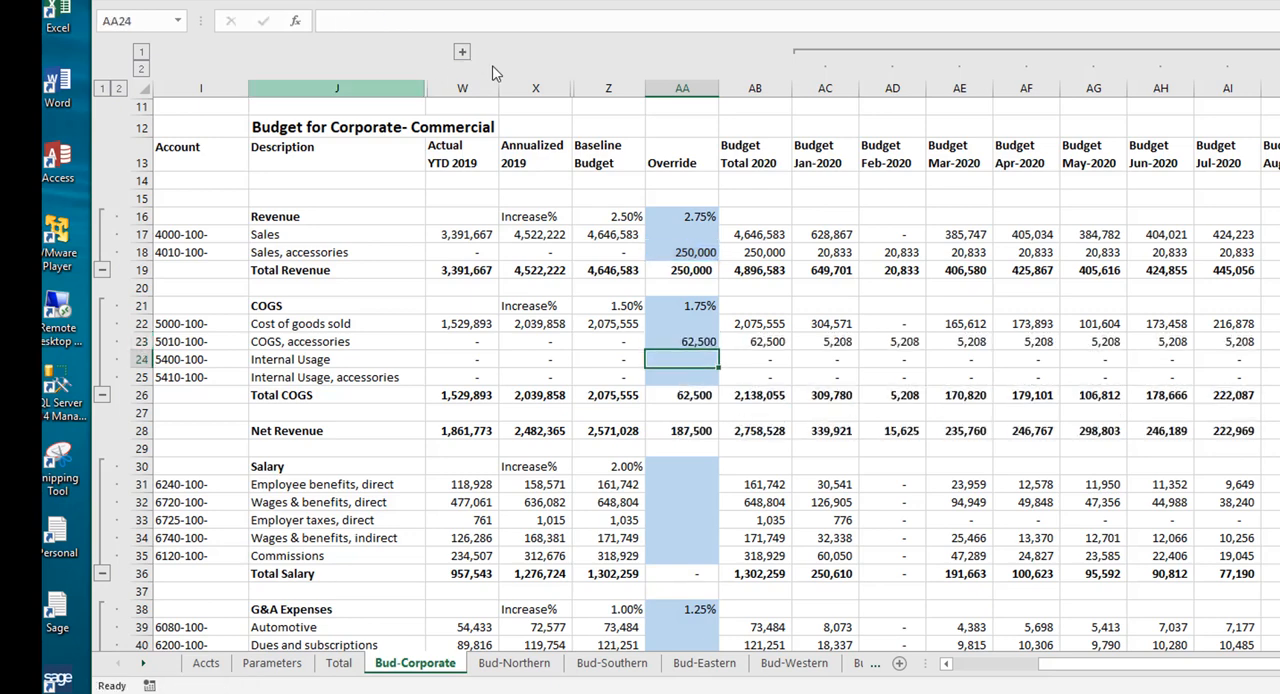
Step: Enter the formula =7500*12*2500*12 as the Utilities override in the G&A Expenses section
{"action": "scroll", "coordinate": [687, 245], "scroll_direction": "down", "scroll_amount": 4}
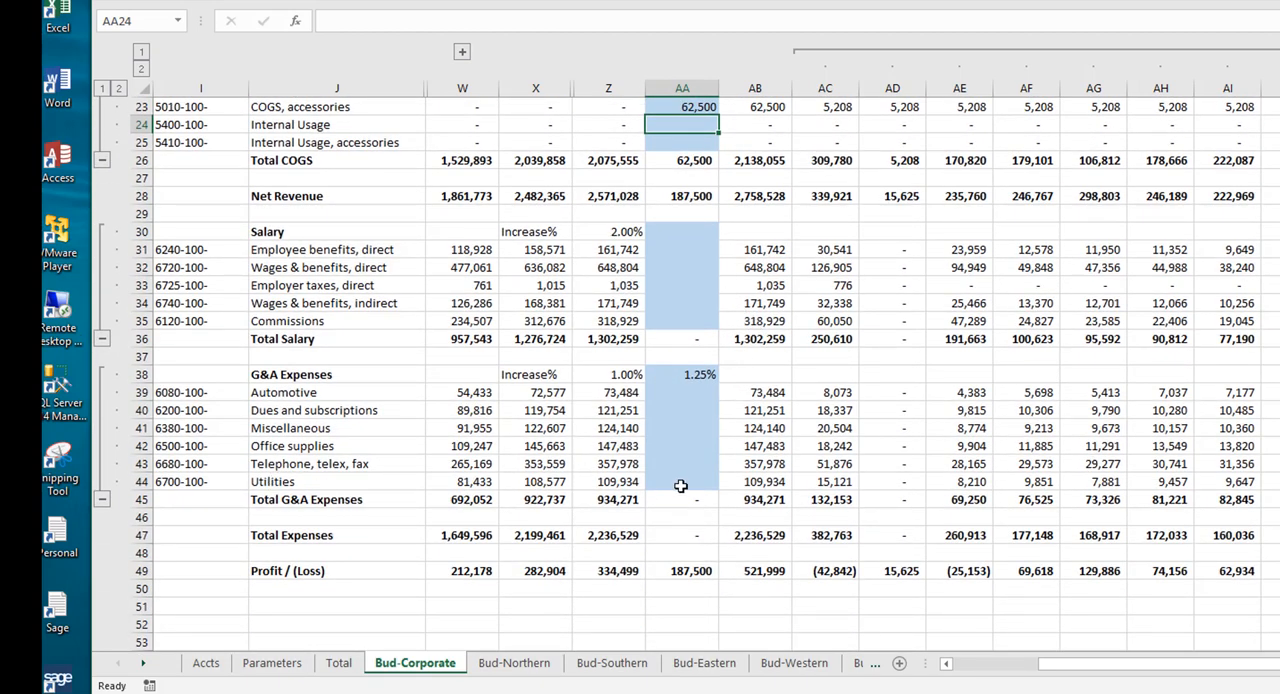
{"action": "left_click", "coordinate": [681, 481]}
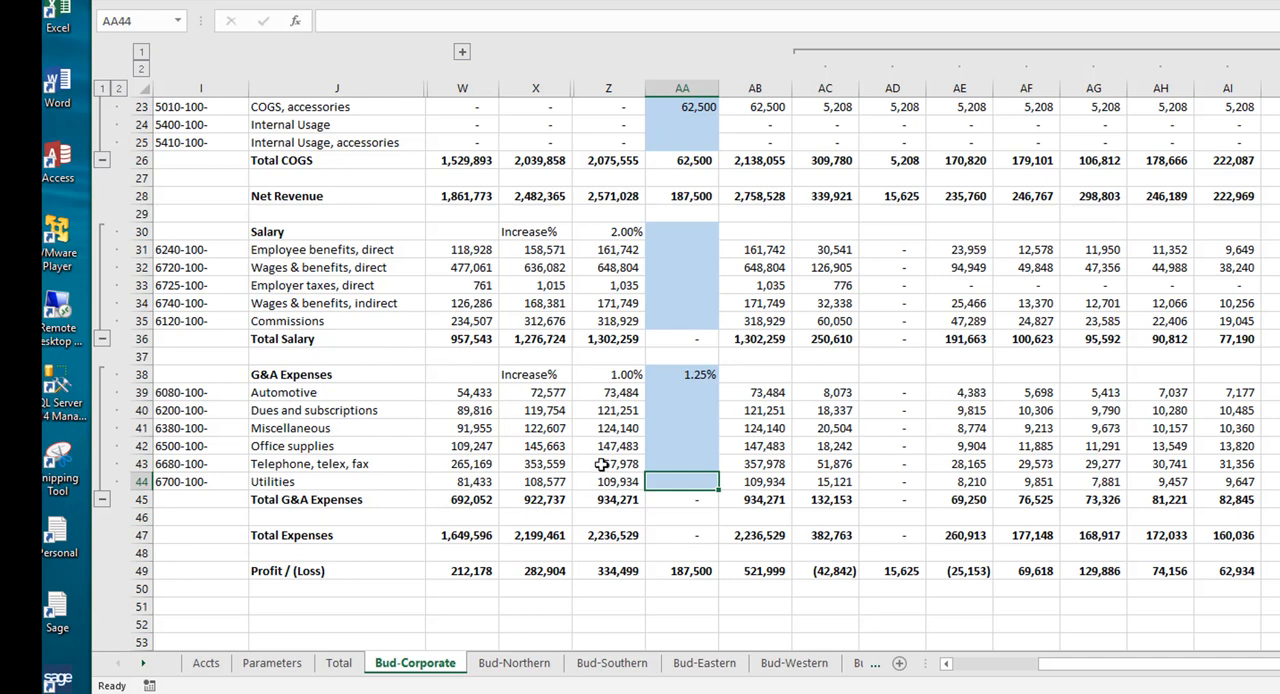
{"action": "type", "text": "="}
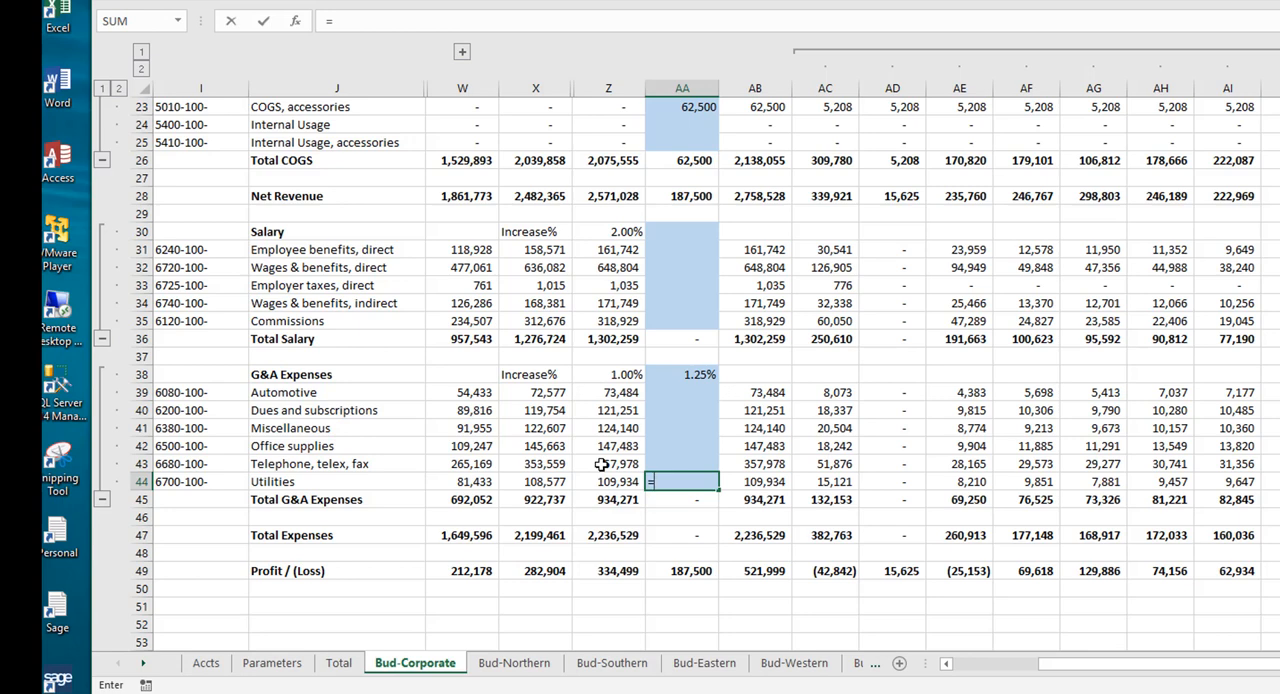
{"action": "type", "text": "7500*12*2"}
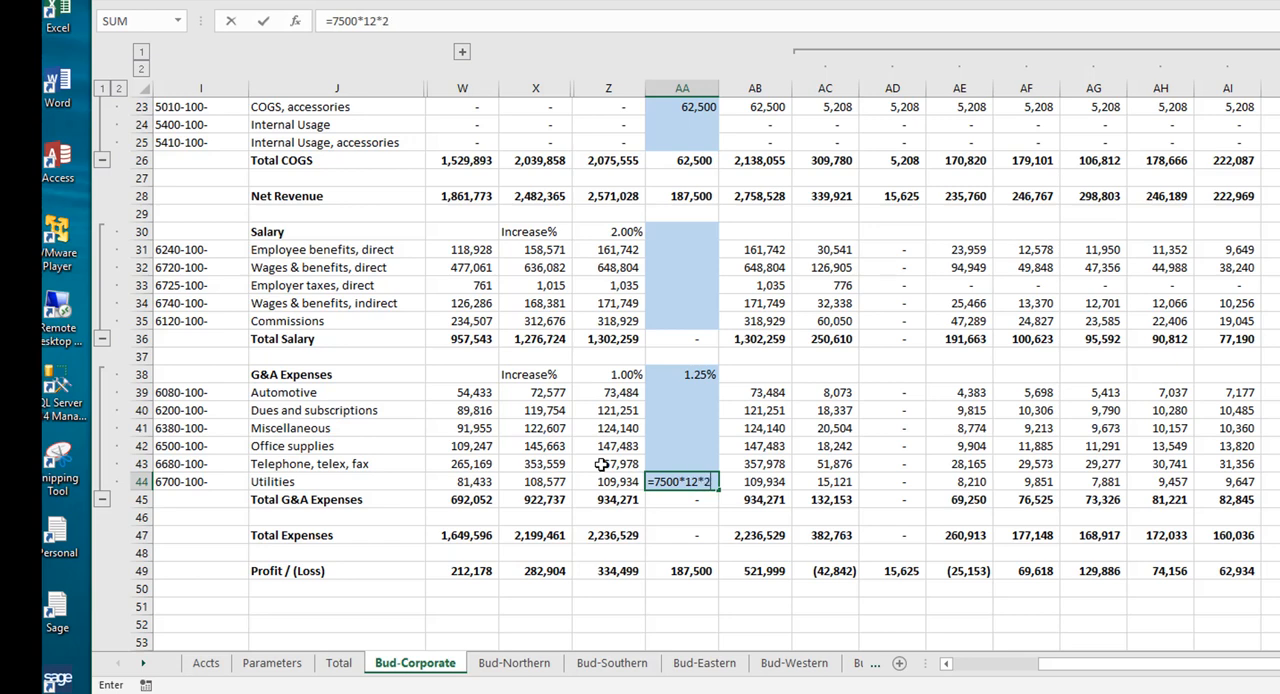
{"action": "type", "text": "500"}
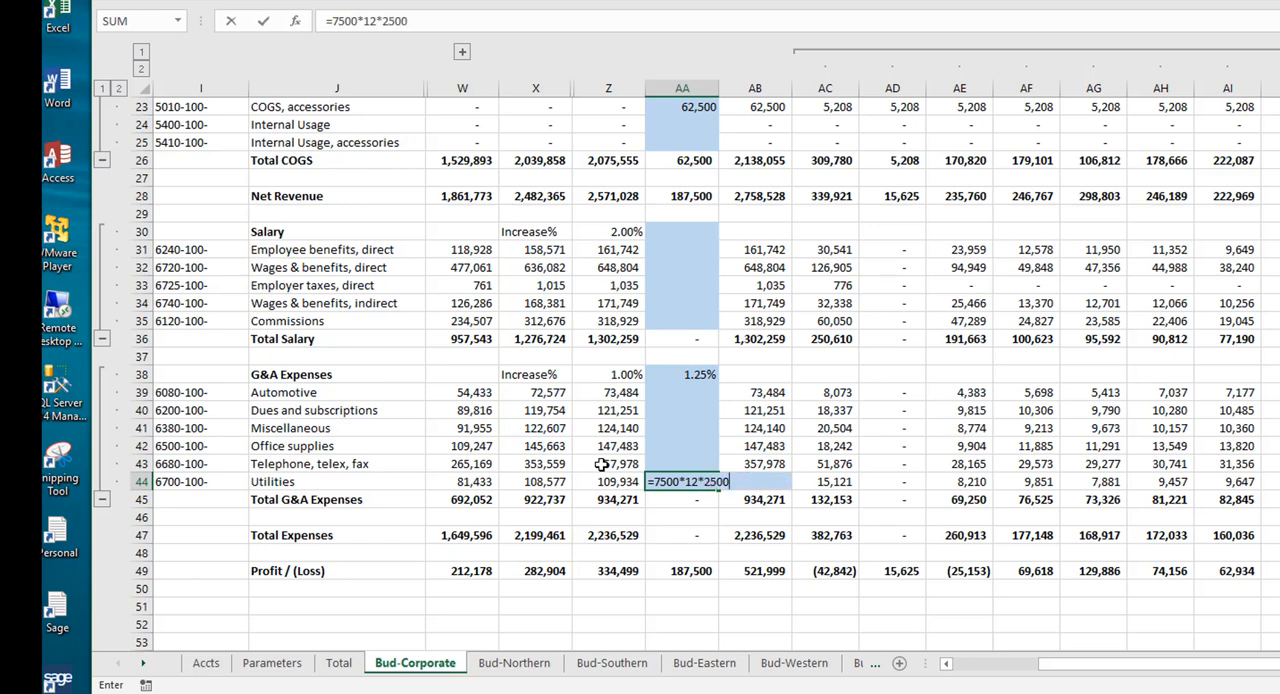
{"action": "type", "text": "*12"}
{"action": "key", "text": "ctrl+Return"}
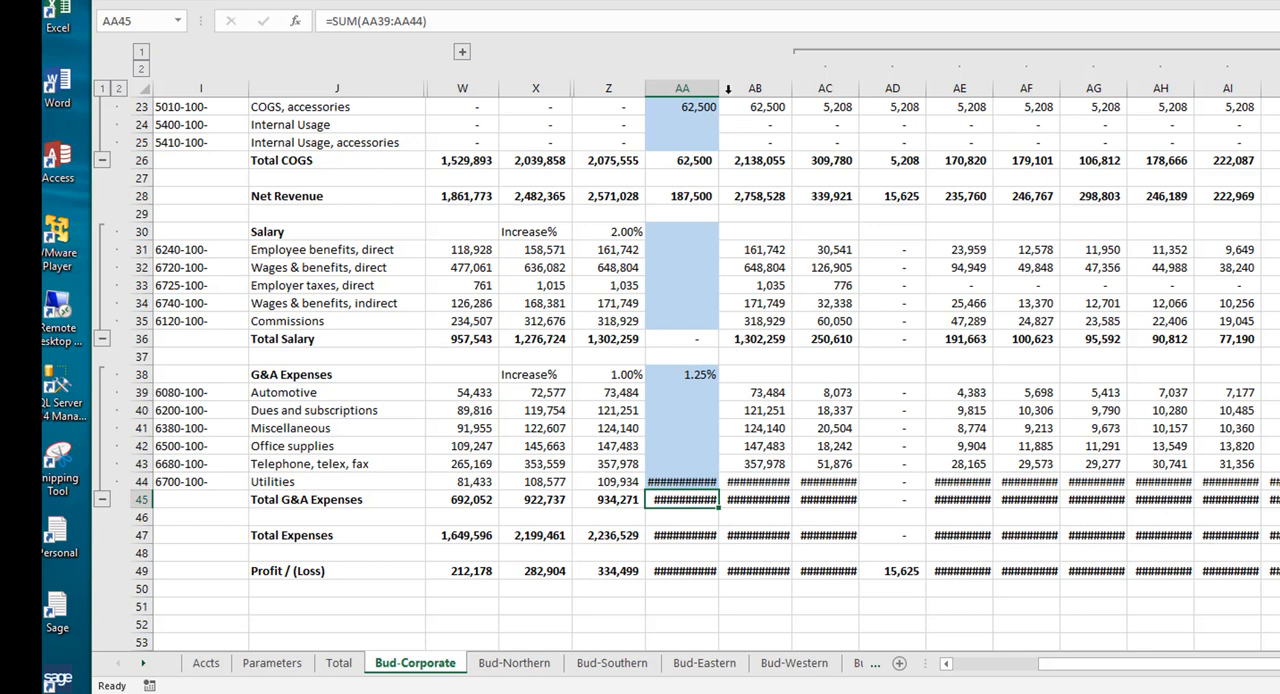
Step: Widen column AA slightly and correct the Utilities override formula to =7500*12+2500*12
{"action": "left_click_drag", "start_coordinate": [720, 86], "coordinate": [732, 86]}
{"action": "left_click", "coordinate": [691, 483]}
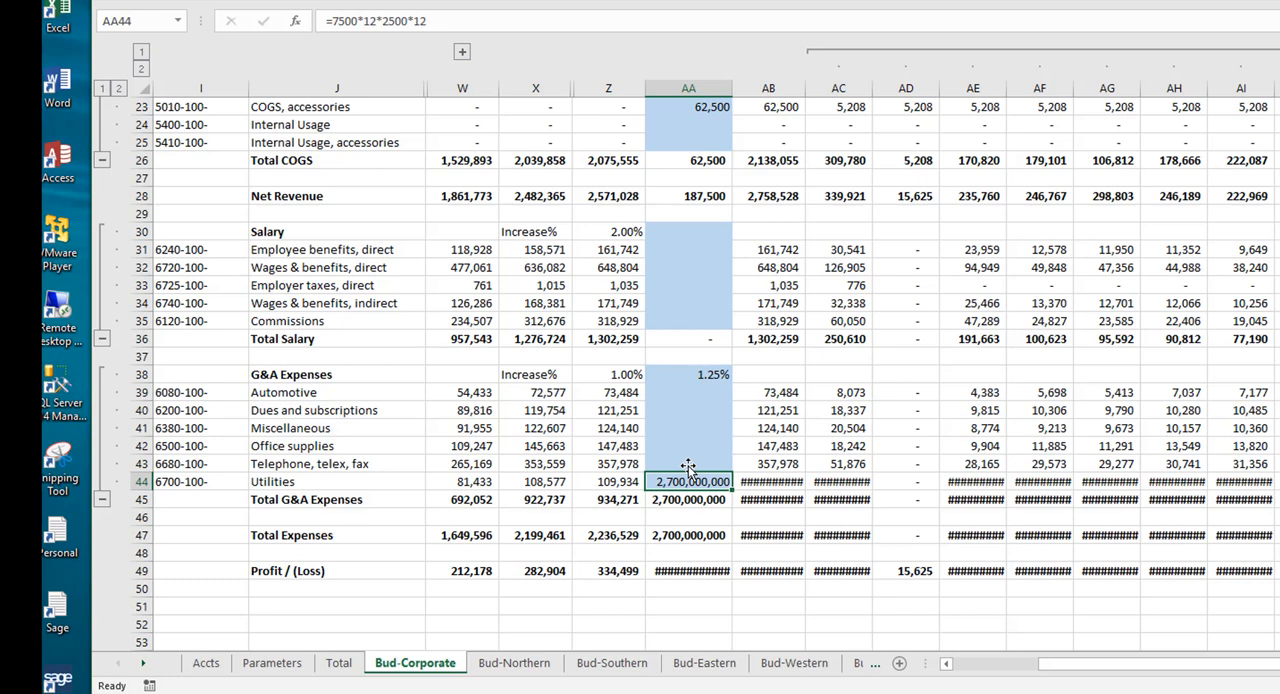
{"action": "left_click", "coordinate": [381, 20]}
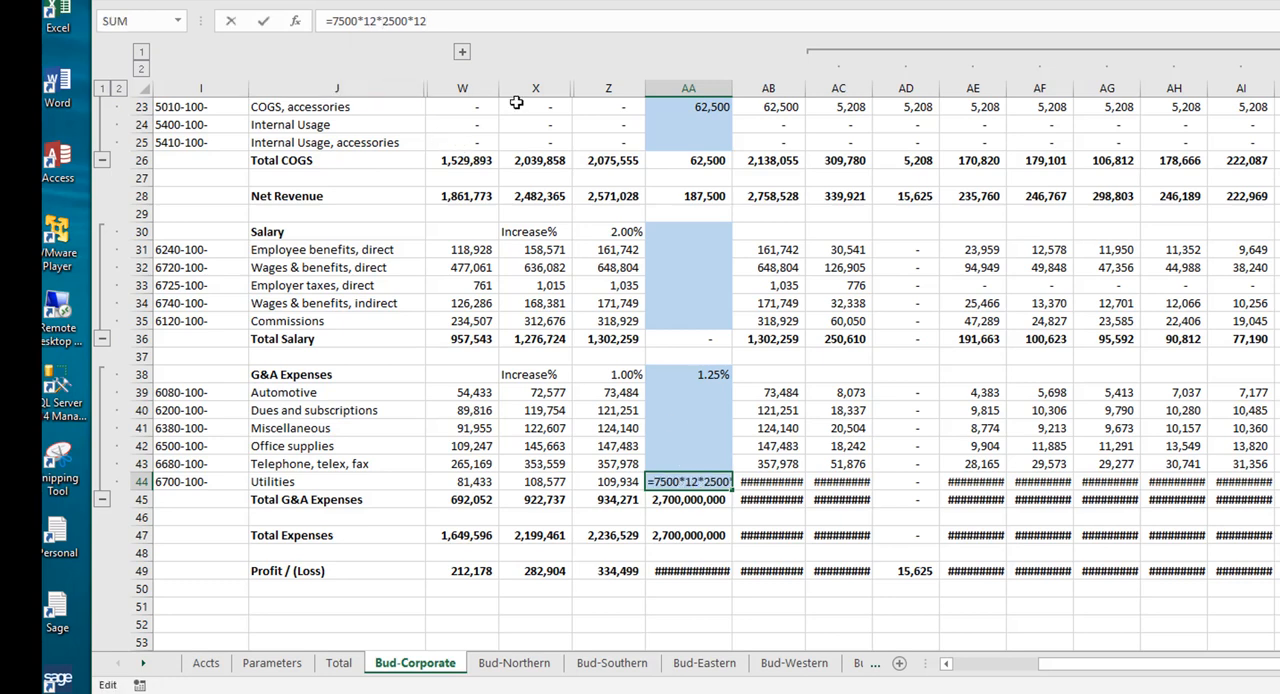
{"action": "key", "text": "BackSpace"}
{"action": "type", "text": "+"}
{"action": "key", "text": "Return"}
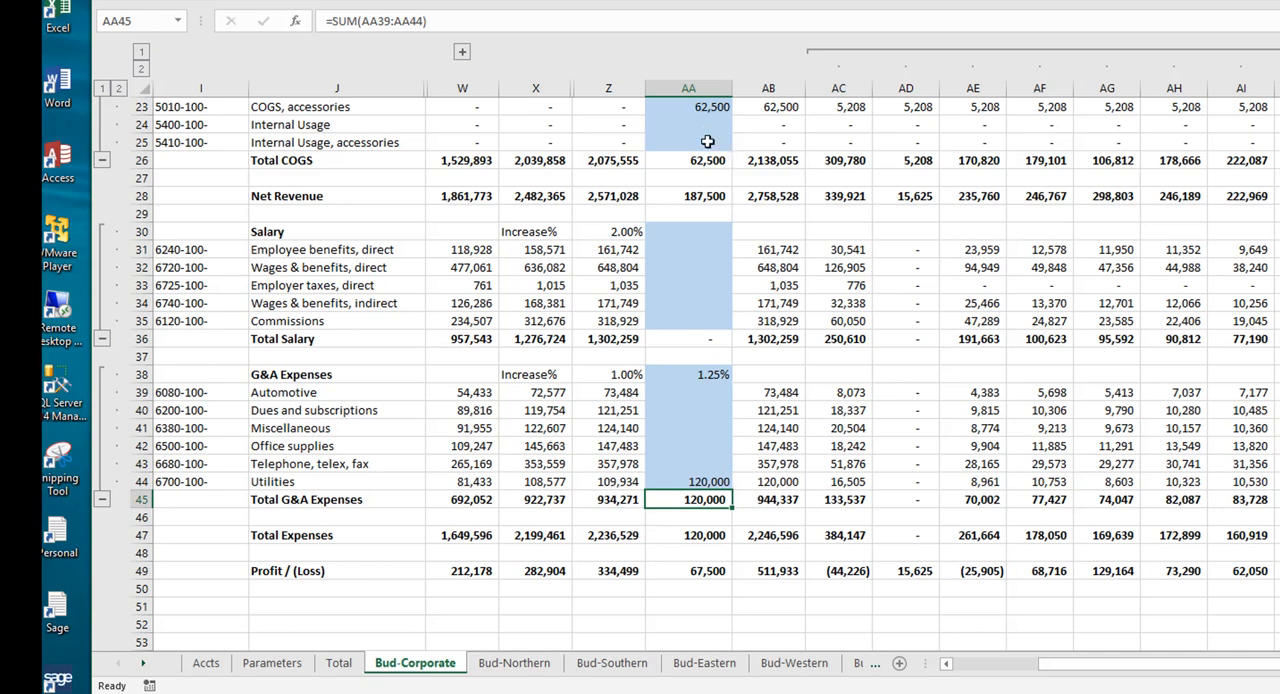
Step: Inspect the formula behind the Budget Total 2020 Profit / (Loss) and return to the Revenue section
{"action": "left_click", "coordinate": [788, 571]}
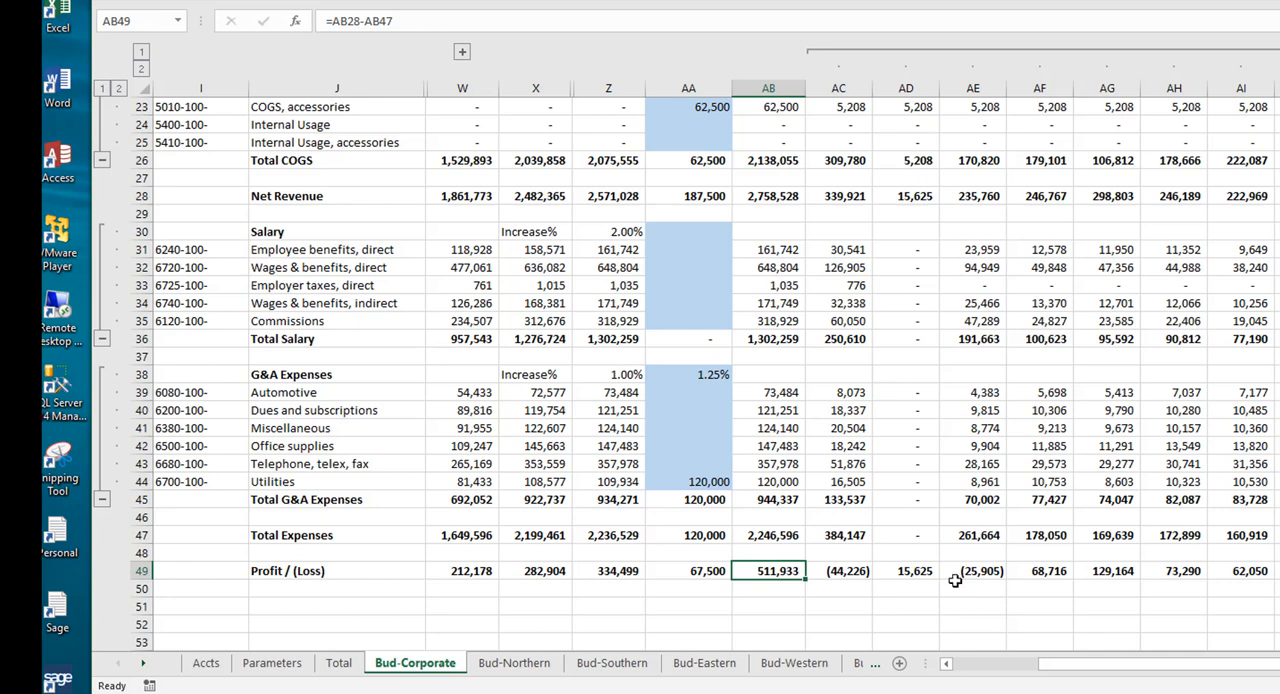
{"action": "scroll", "coordinate": [750, 307], "scroll_direction": "up", "scroll_amount": 1}
{"action": "scroll", "coordinate": [750, 307], "scroll_direction": "up", "scroll_amount": 5}
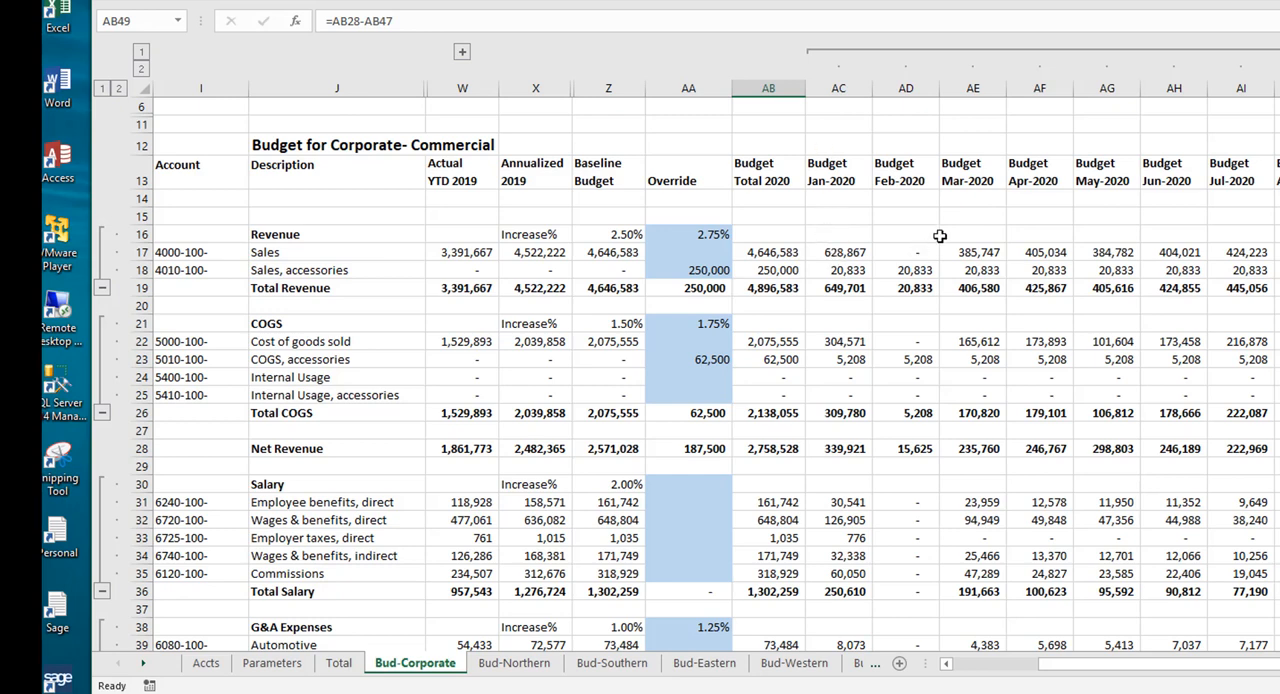
Step: Inspect the Feb-2020 Sales budget formula and check the Last Closed Period value on the Parameters sheet
{"action": "left_click", "coordinate": [906, 251]}
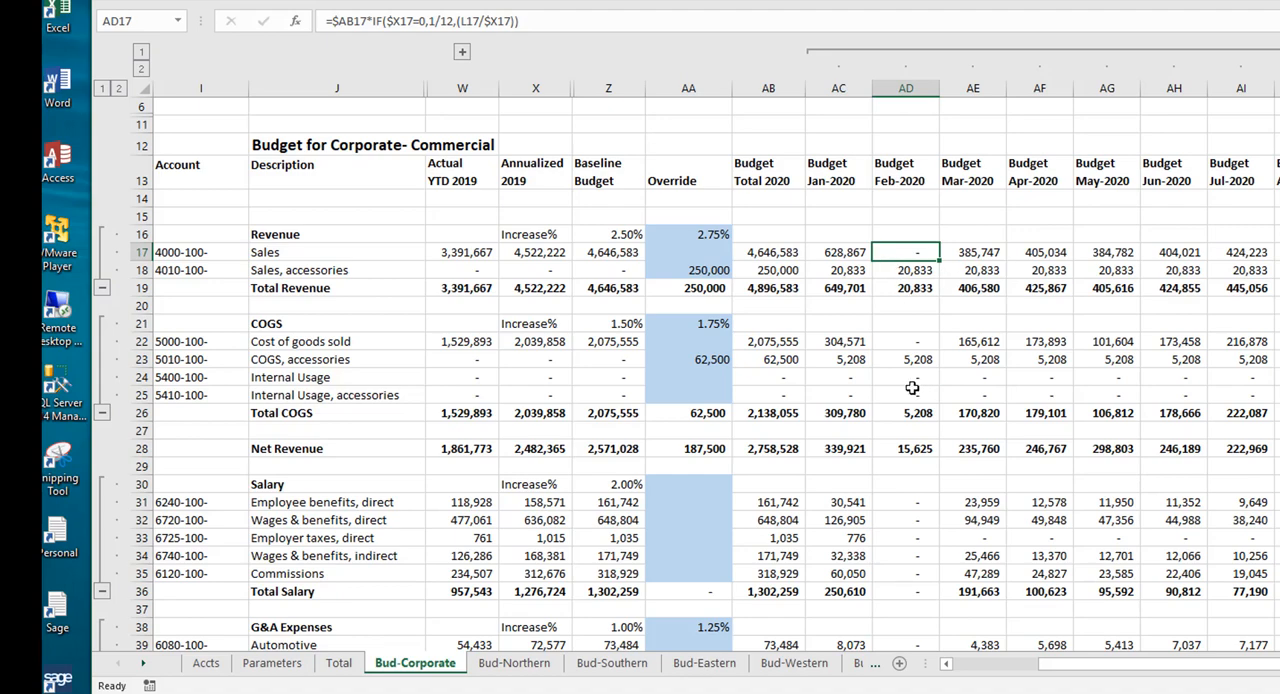
{"action": "scroll", "coordinate": [848, 404], "scroll_direction": "down", "scroll_amount": 3}
{"action": "scroll", "coordinate": [848, 404], "scroll_direction": "up", "scroll_amount": 3}
{"action": "left_click", "coordinate": [284, 672]}
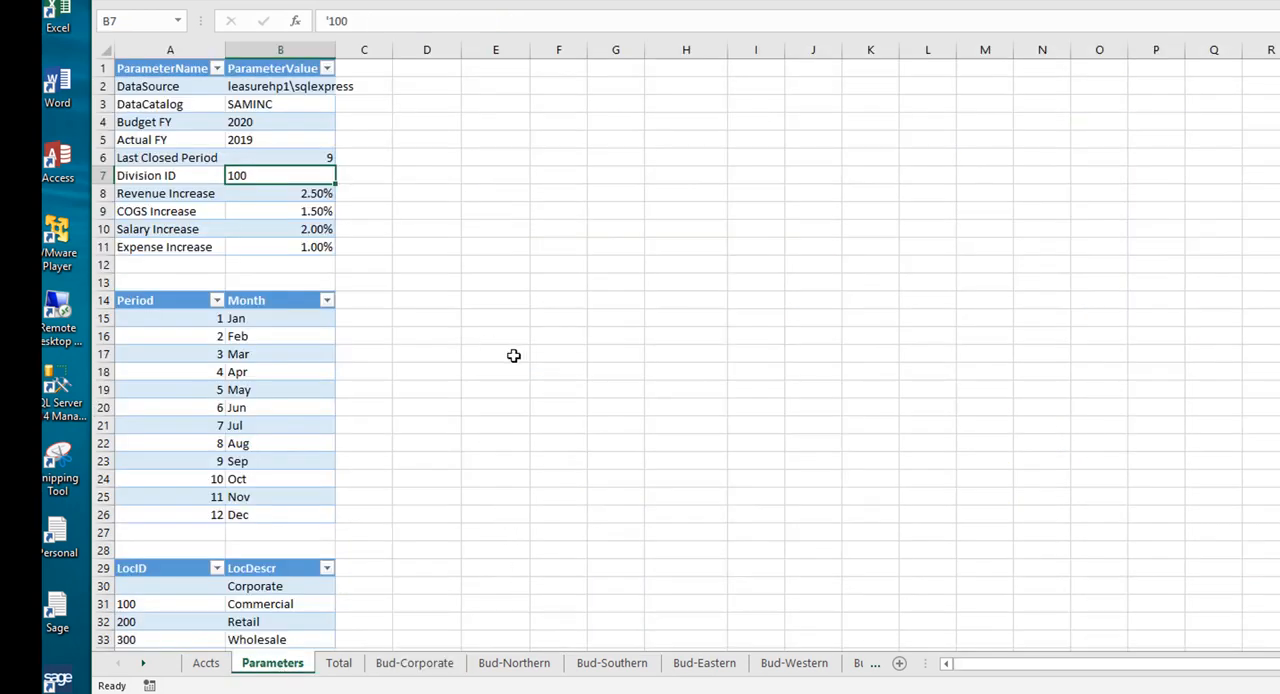
{"action": "left_click", "coordinate": [291, 161]}
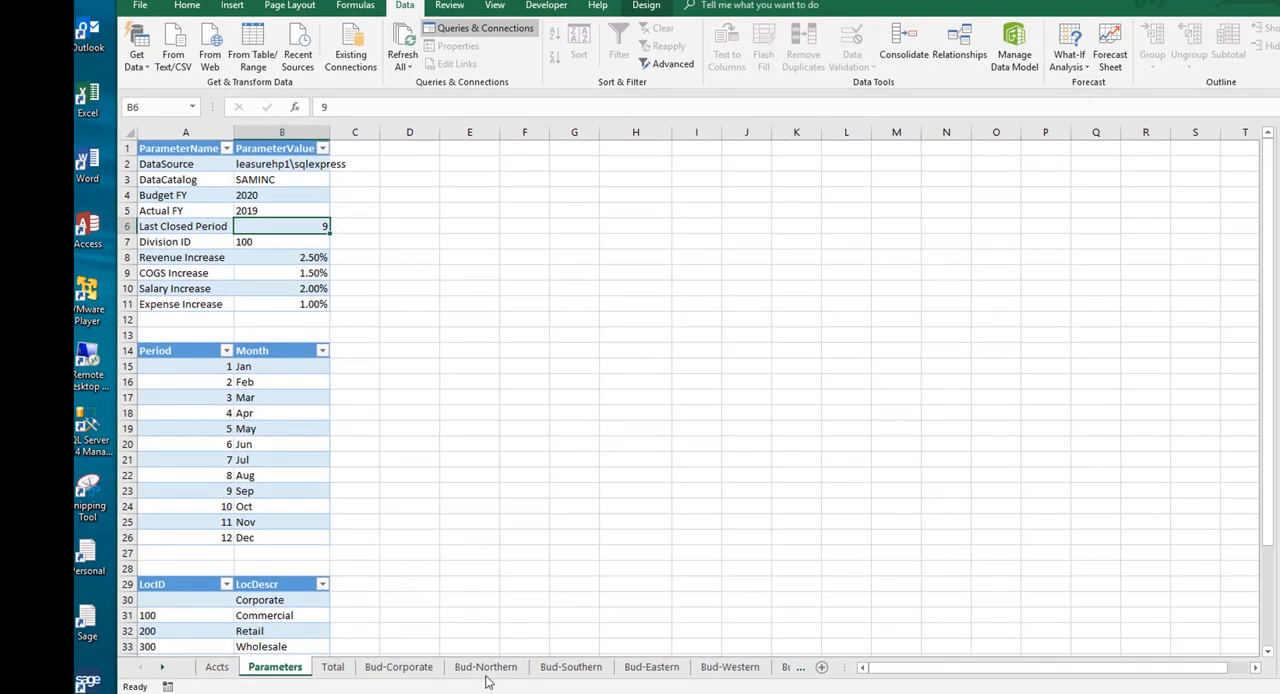
Step: Clear the override percentages and amounts in the Revenue and COGS sections of the Bud-Corporate sheet
{"action": "left_click", "coordinate": [412, 672]}
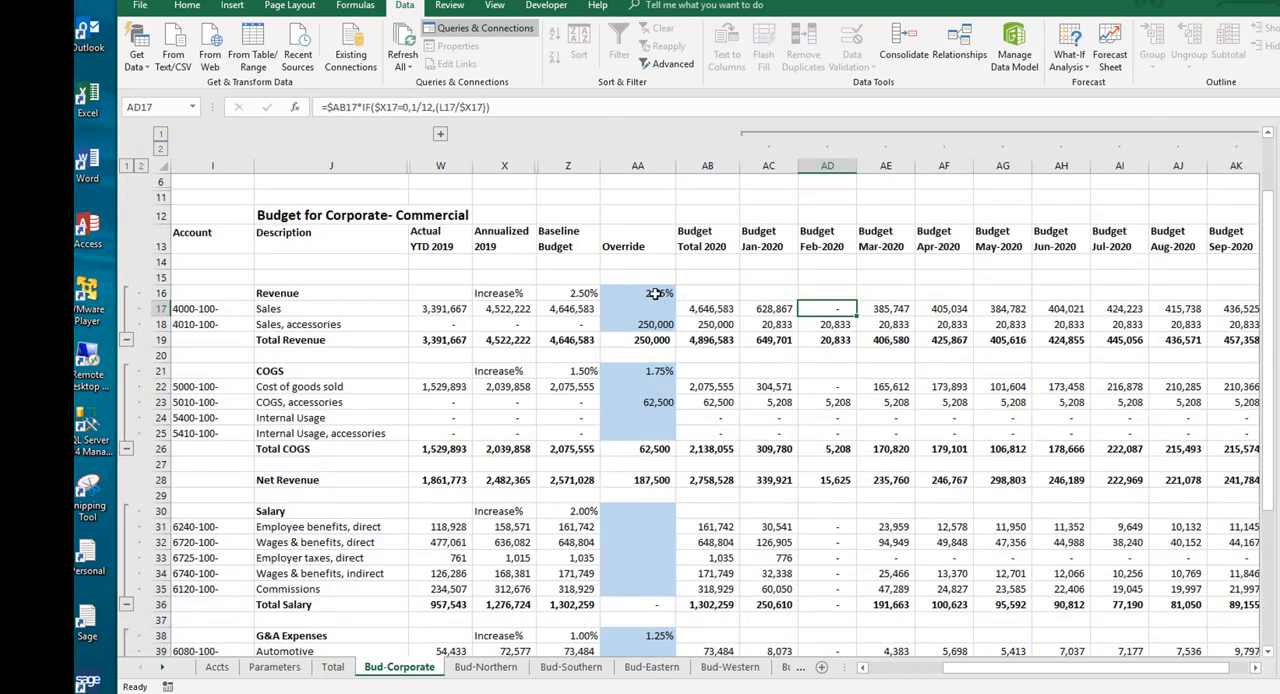
{"action": "left_click_drag", "start_coordinate": [655, 293], "coordinate": [650, 325]}
{"action": "key", "text": "Delete"}
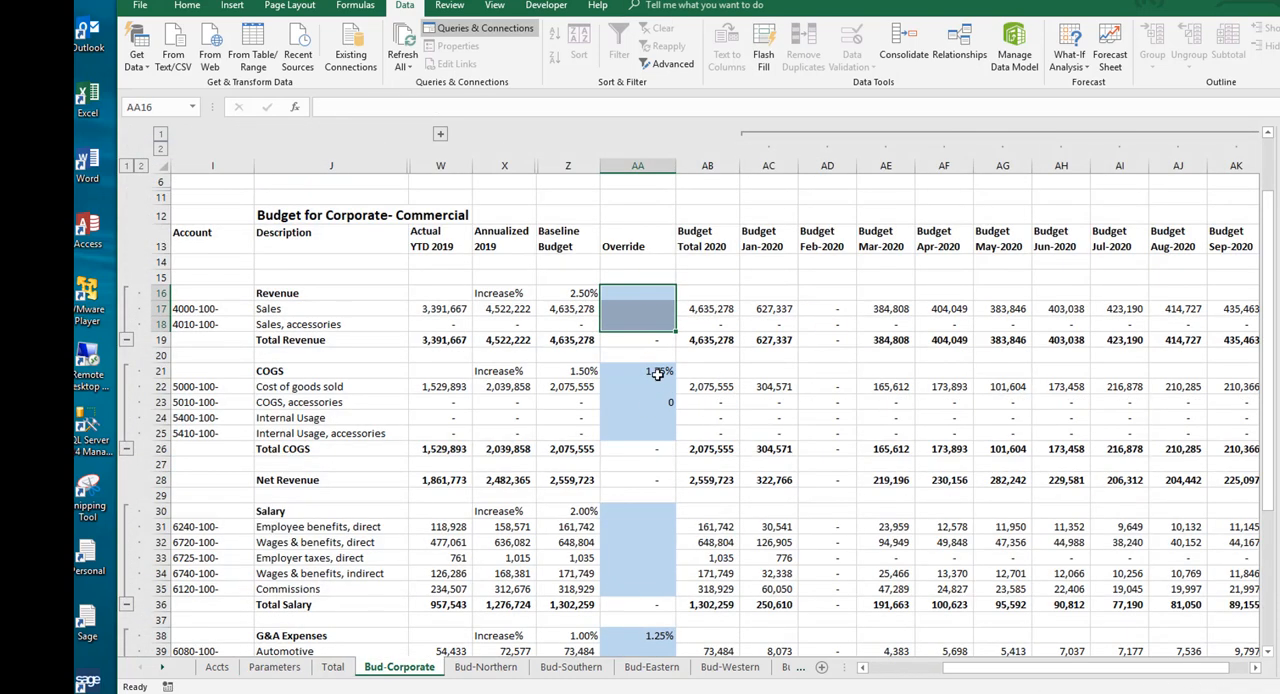
{"action": "left_click_drag", "start_coordinate": [657, 374], "coordinate": [670, 410]}
{"action": "key", "text": "Delete"}
Step: Clear the G&A Expenses overrides from the increase percentage through Utilities
{"action": "scroll", "coordinate": [670, 410], "scroll_direction": "down", "scroll_amount": 3}
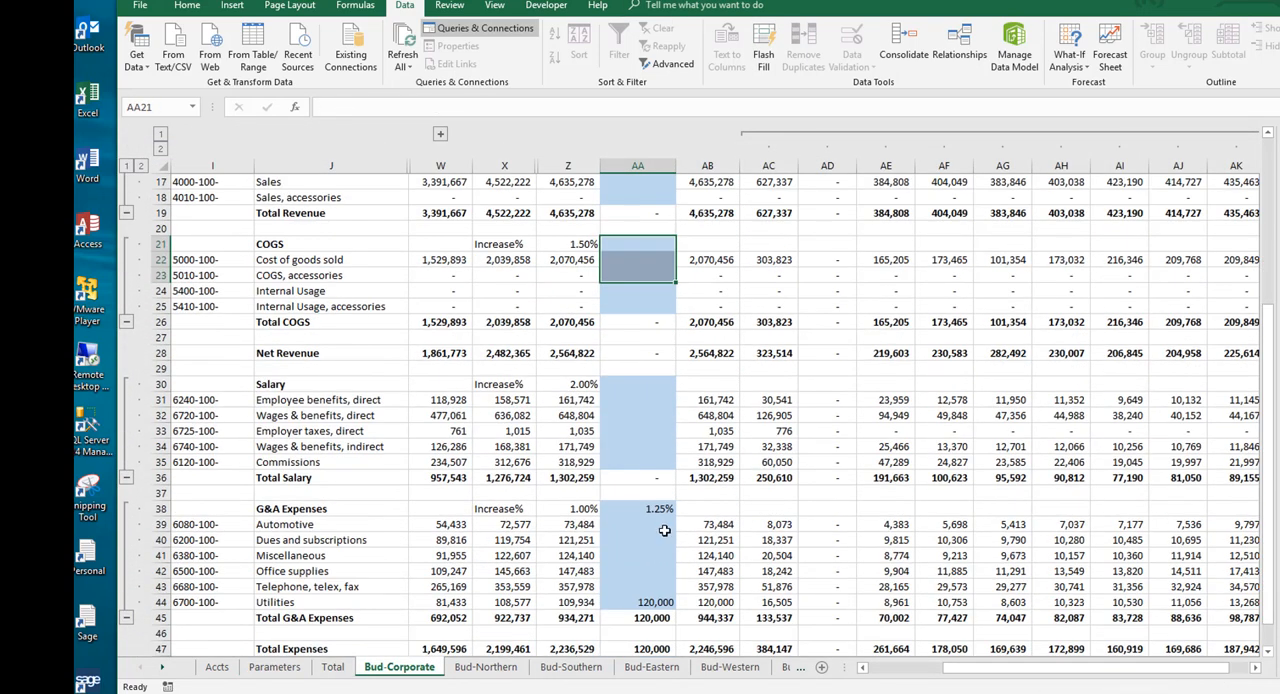
{"action": "left_click_drag", "start_coordinate": [655, 510], "coordinate": [655, 602]}
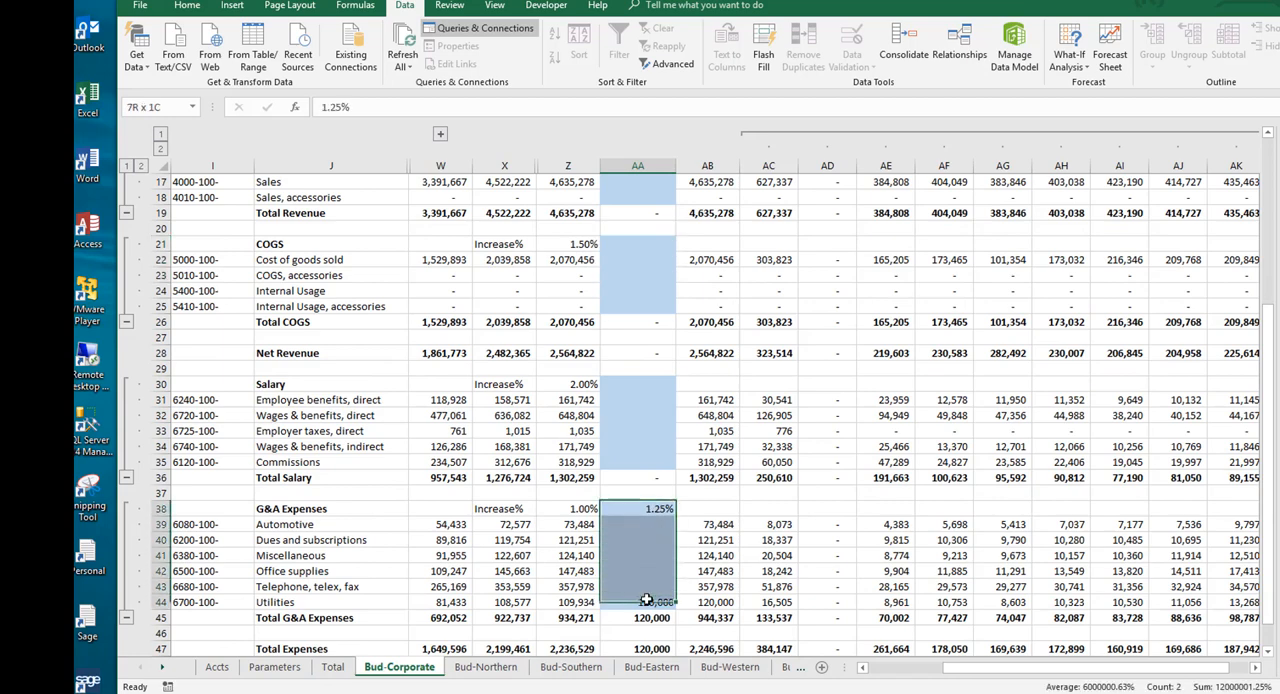
{"action": "key", "text": "Delete"}
Step: Review the Corporate budget without overrides, including the Budget Total 2020 Profit / (Loss)
{"action": "scroll", "coordinate": [754, 575], "scroll_direction": "down", "scroll_amount": 4}
{"action": "scroll", "coordinate": [754, 575], "scroll_direction": "down", "scroll_amount": 2}
{"action": "scroll", "coordinate": [771, 455], "scroll_direction": "up", "scroll_amount": 8}
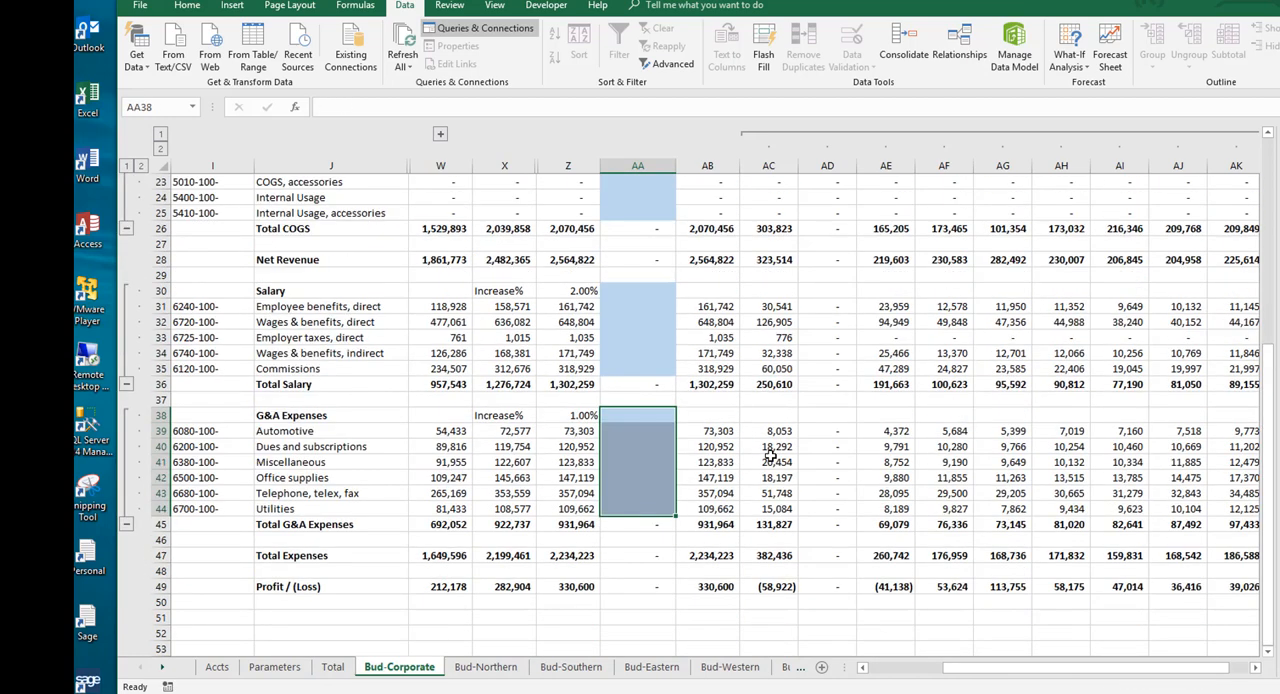
{"action": "scroll", "coordinate": [359, 262], "scroll_direction": "up", "scroll_amount": 3}
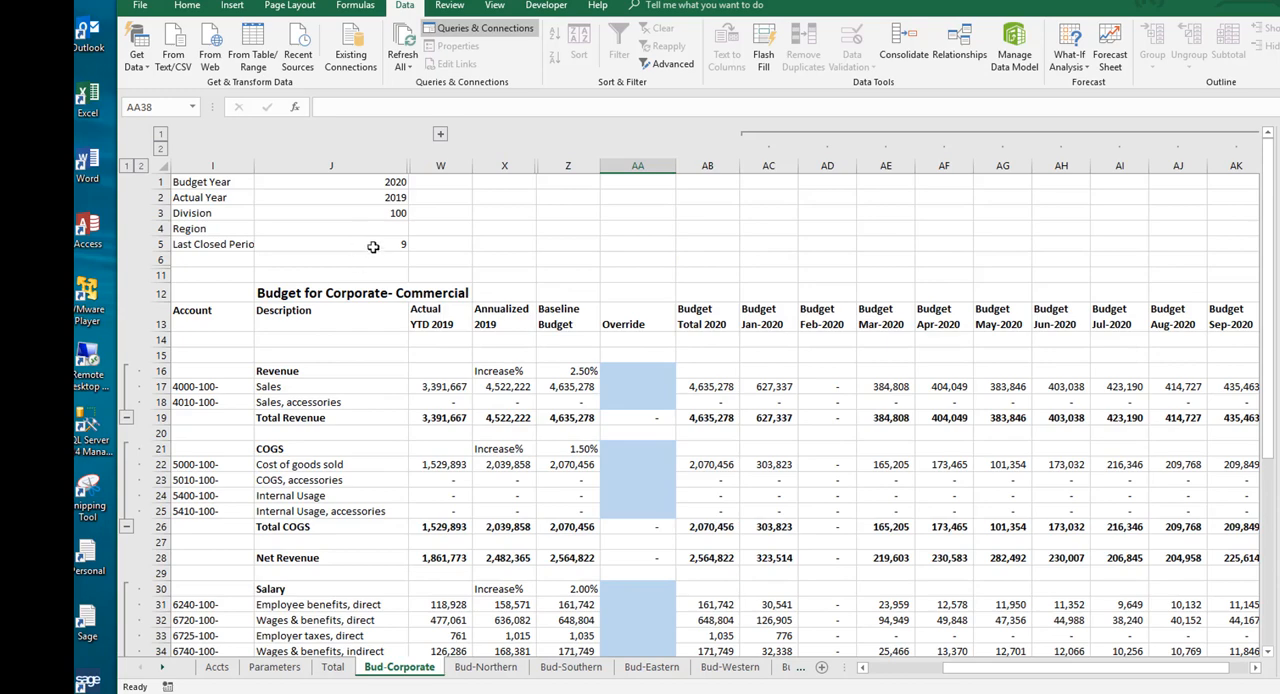
{"action": "scroll", "coordinate": [481, 291], "scroll_direction": "down", "scroll_amount": 7}
{"action": "left_click", "coordinate": [714, 586]}
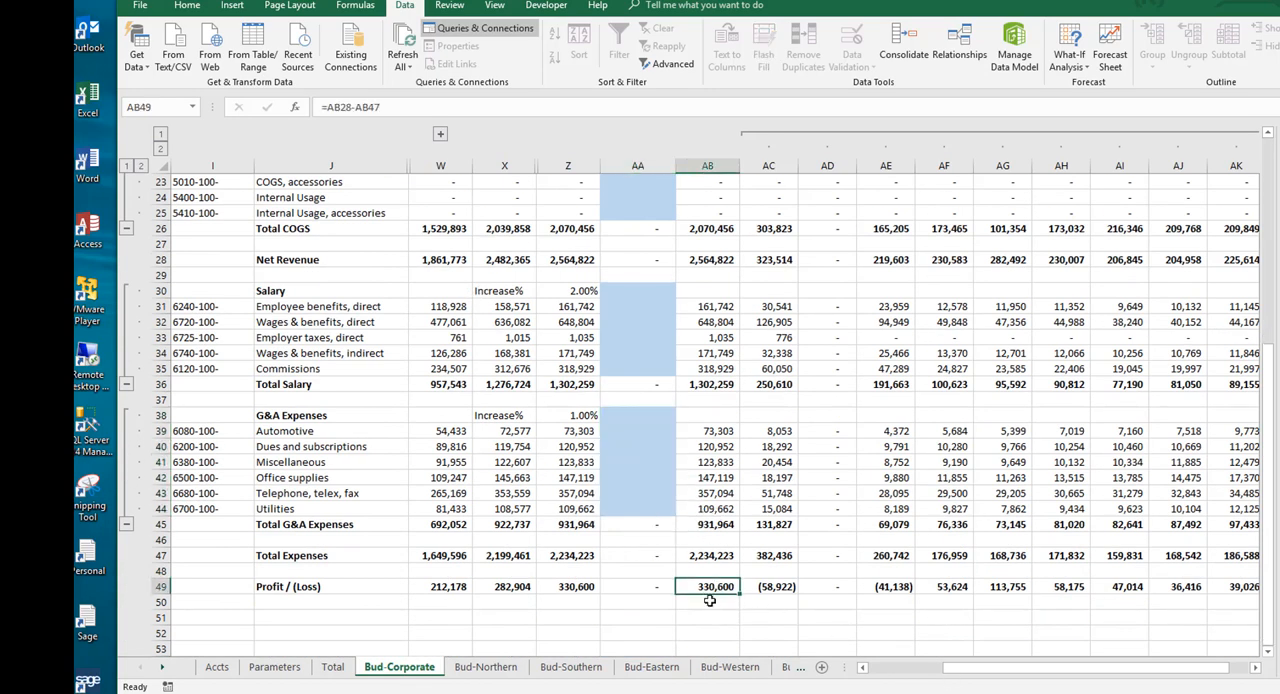
{"action": "scroll", "coordinate": [712, 596], "scroll_direction": "up", "scroll_amount": 7}
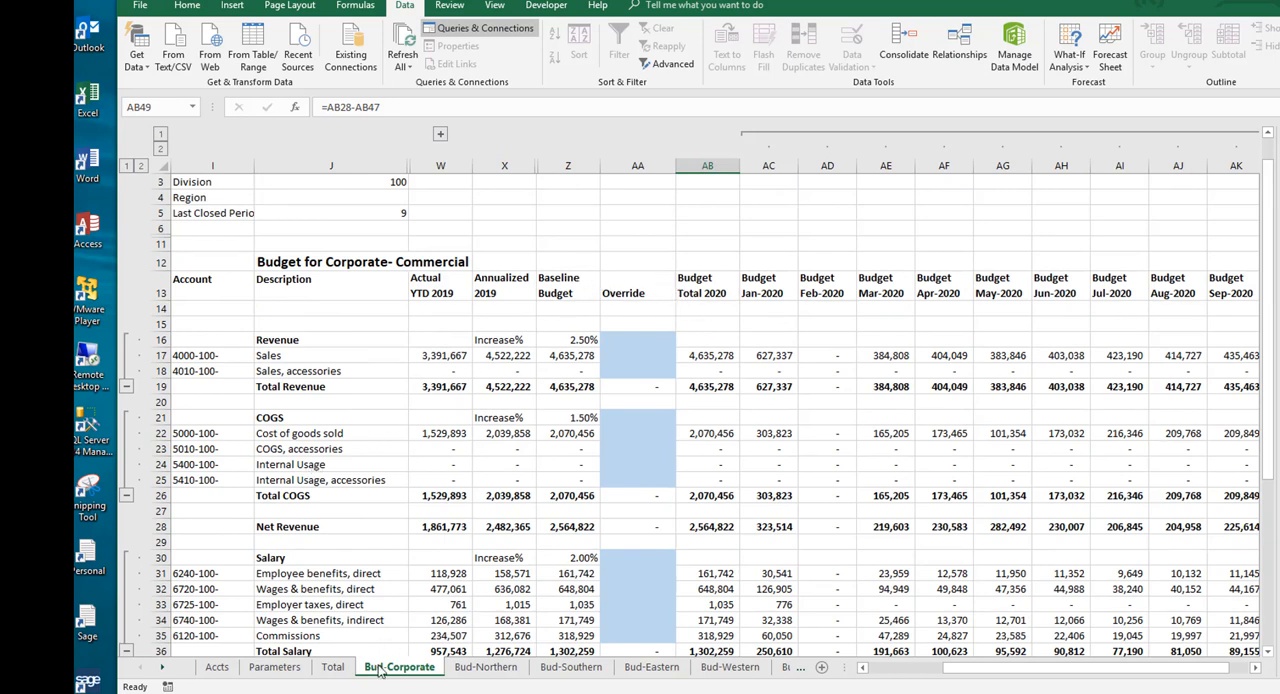
Step: Unprotect the Parameters sheet and set the Last Closed Period to 10
{"action": "left_click", "coordinate": [274, 667]}
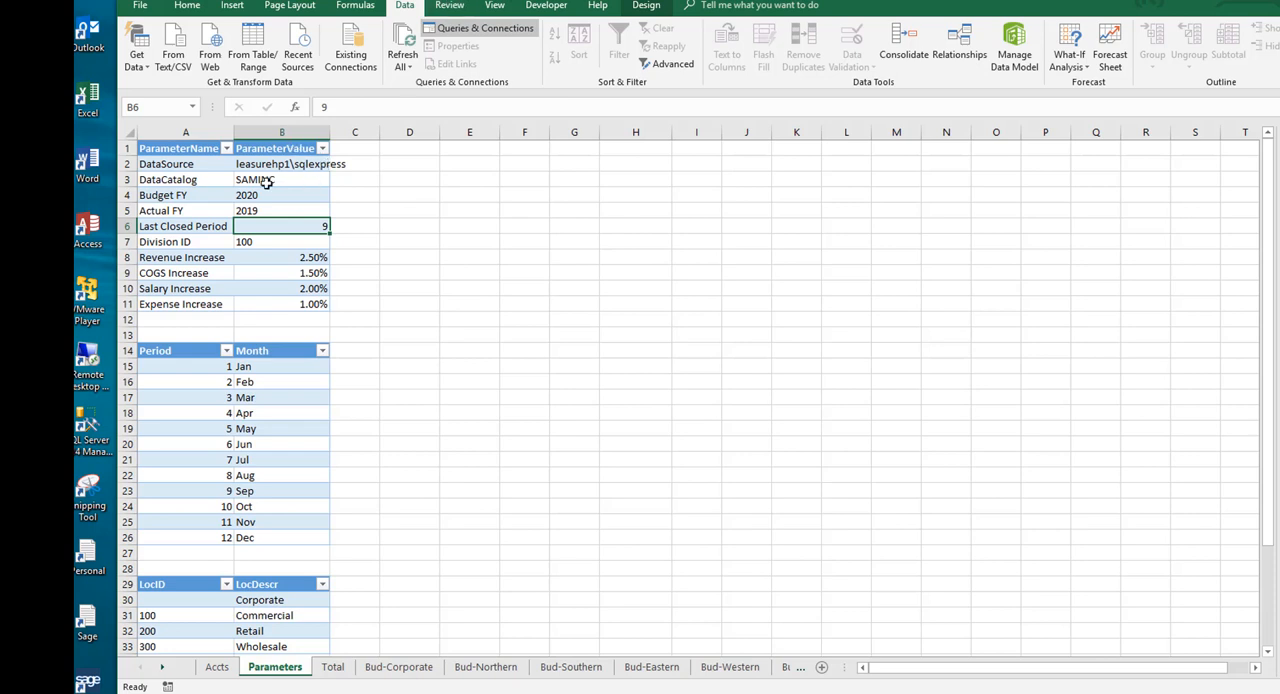
{"action": "left_click", "coordinate": [449, 6]}
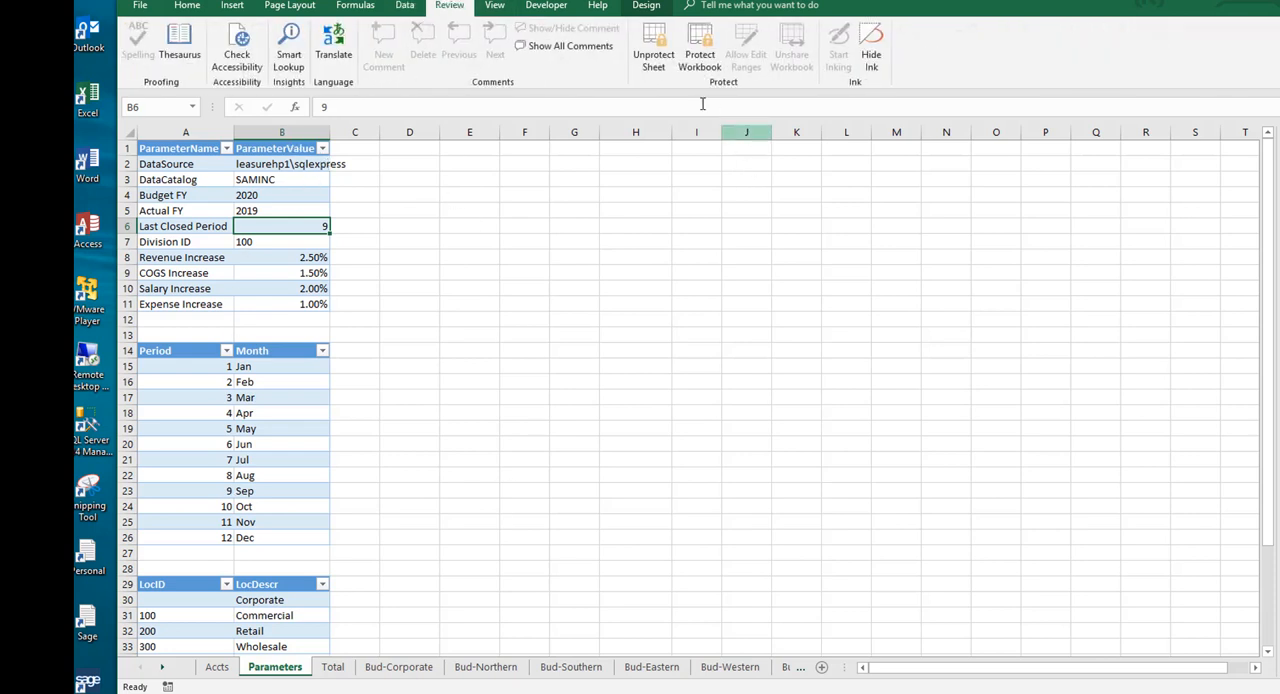
{"action": "left_click", "coordinate": [653, 55]}
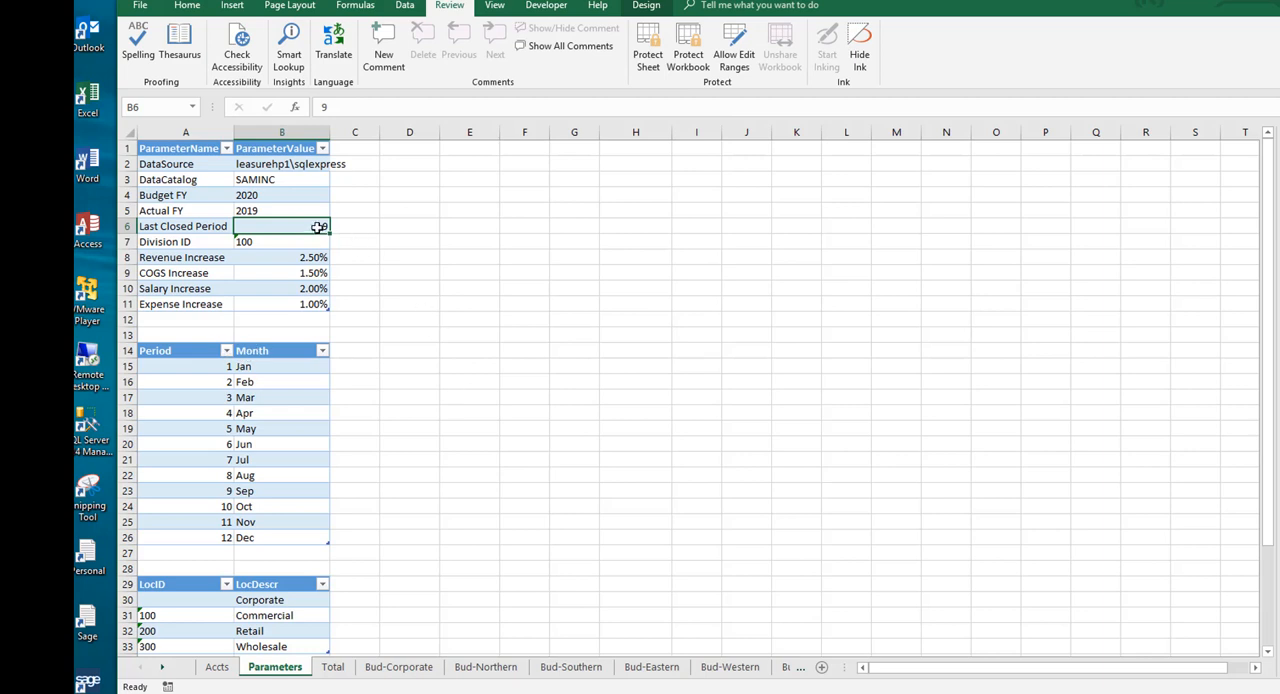
{"action": "type", "text": "10"}
{"action": "key", "text": "Return"}
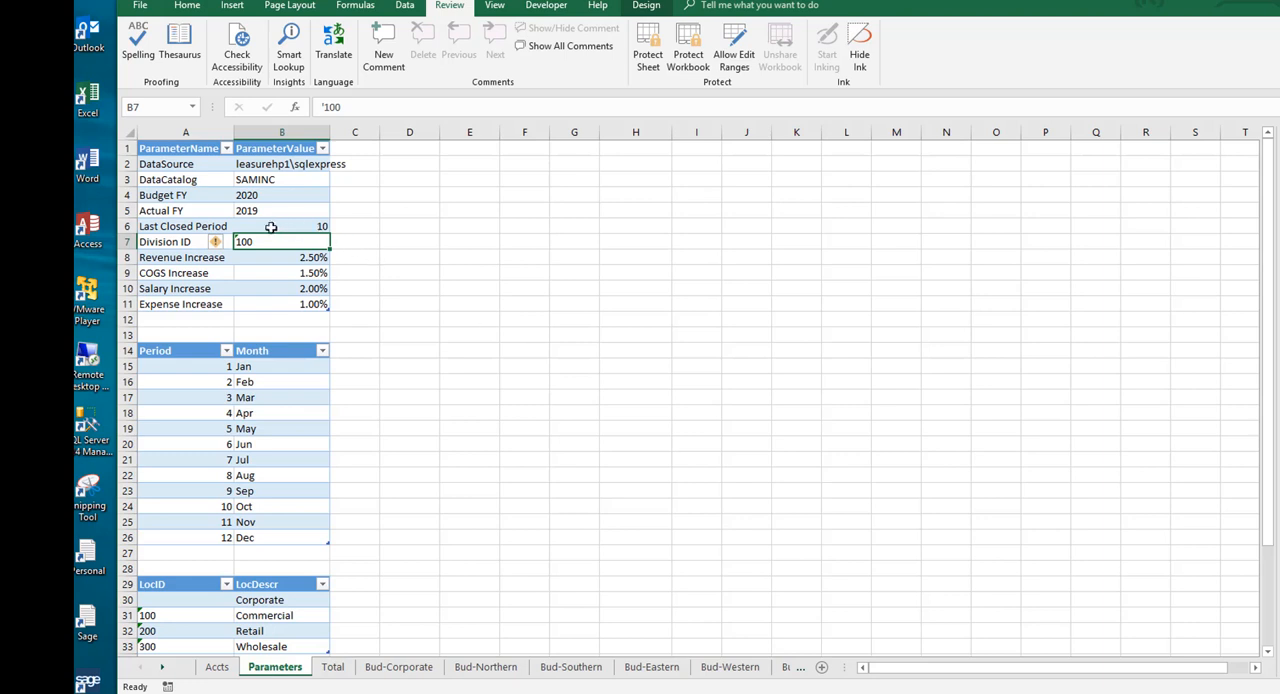
Step: Refresh all data connections and review the recalculated Corporate budget on the Bud-Corporate sheet
{"action": "left_click", "coordinate": [408, 6]}
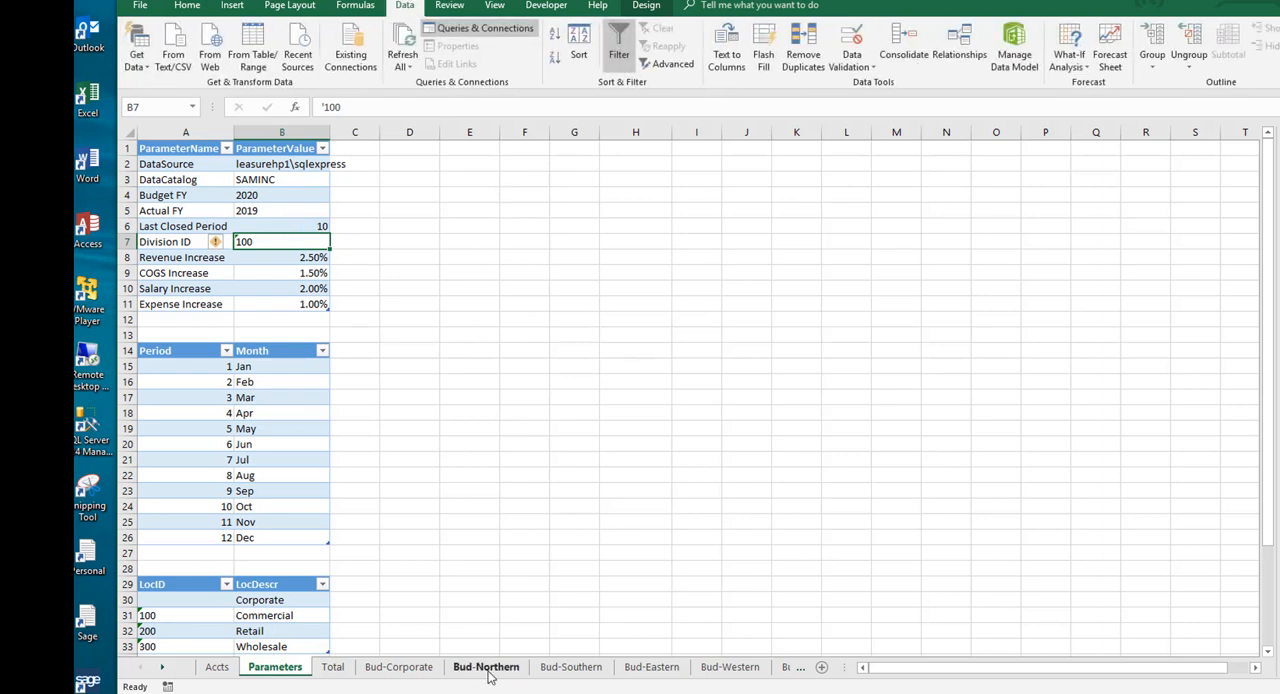
{"action": "left_click", "coordinate": [399, 667]}
{"action": "scroll", "coordinate": [803, 464], "scroll_direction": "down", "scroll_amount": 10}
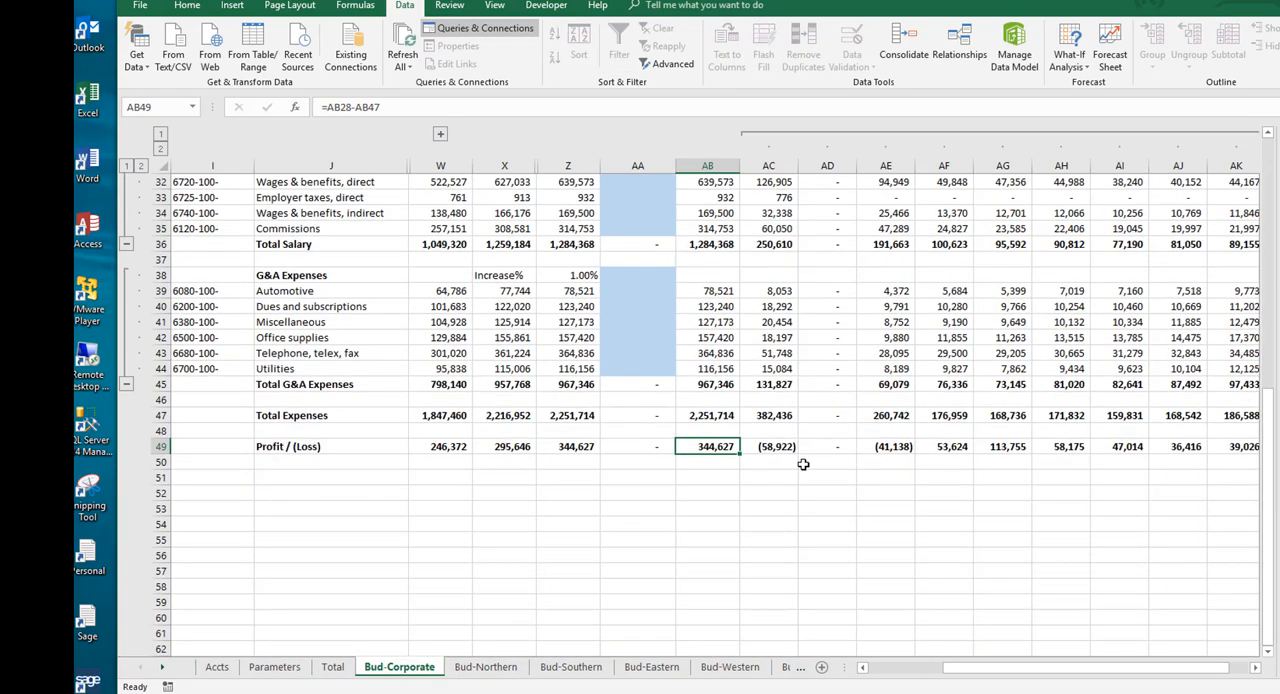
{"action": "scroll", "coordinate": [803, 464], "scroll_direction": "up", "scroll_amount": 1}
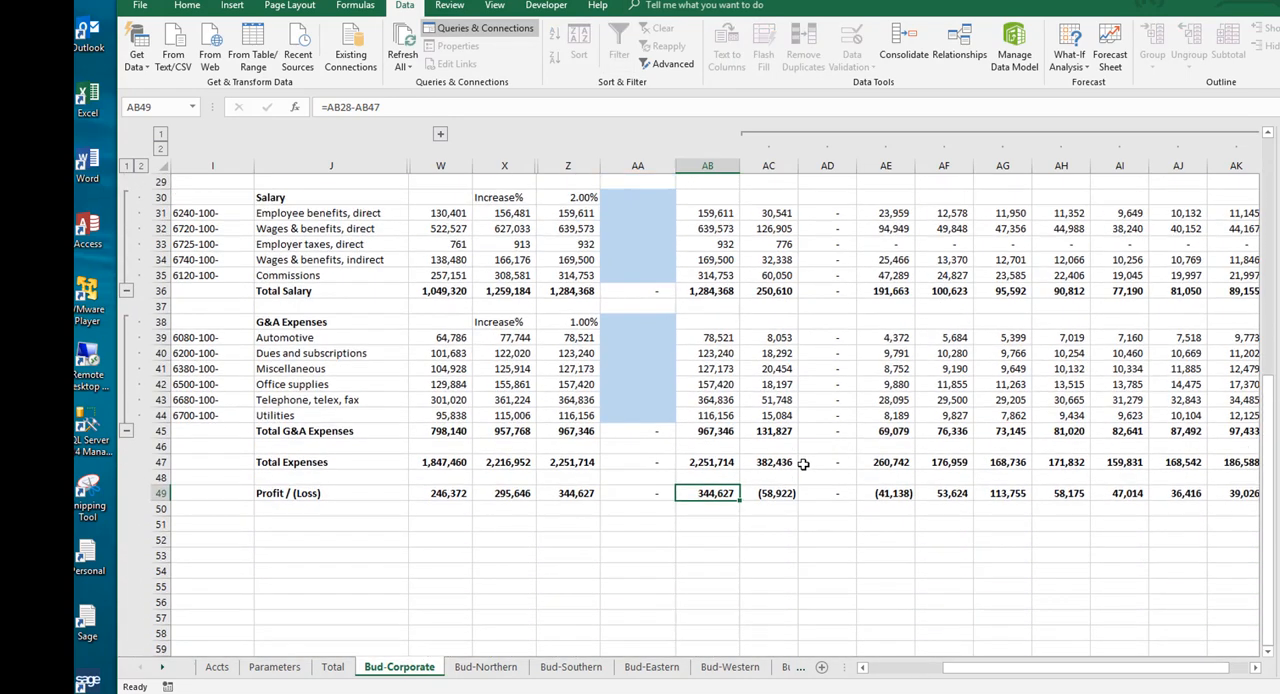
{"action": "left_click", "coordinate": [404, 47]}
{"action": "scroll", "coordinate": [683, 509], "scroll_direction": "up", "scroll_amount": 3}
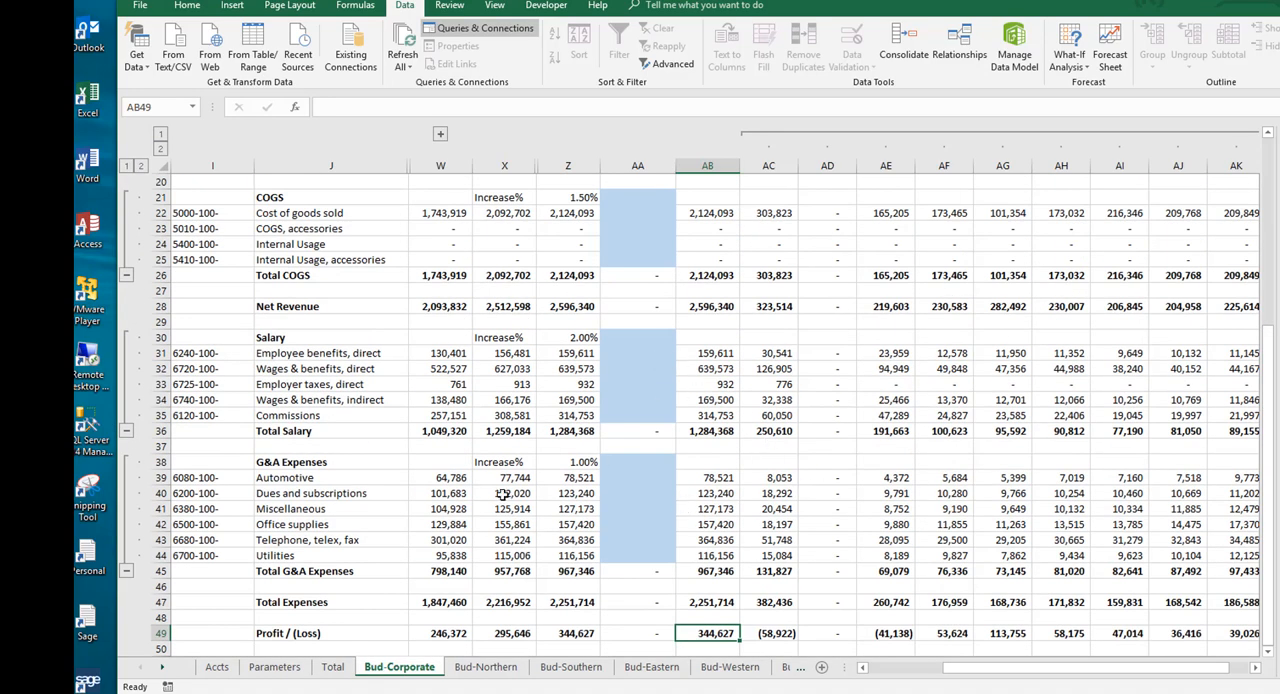
{"action": "scroll", "coordinate": [411, 383], "scroll_direction": "up", "scroll_amount": 6}
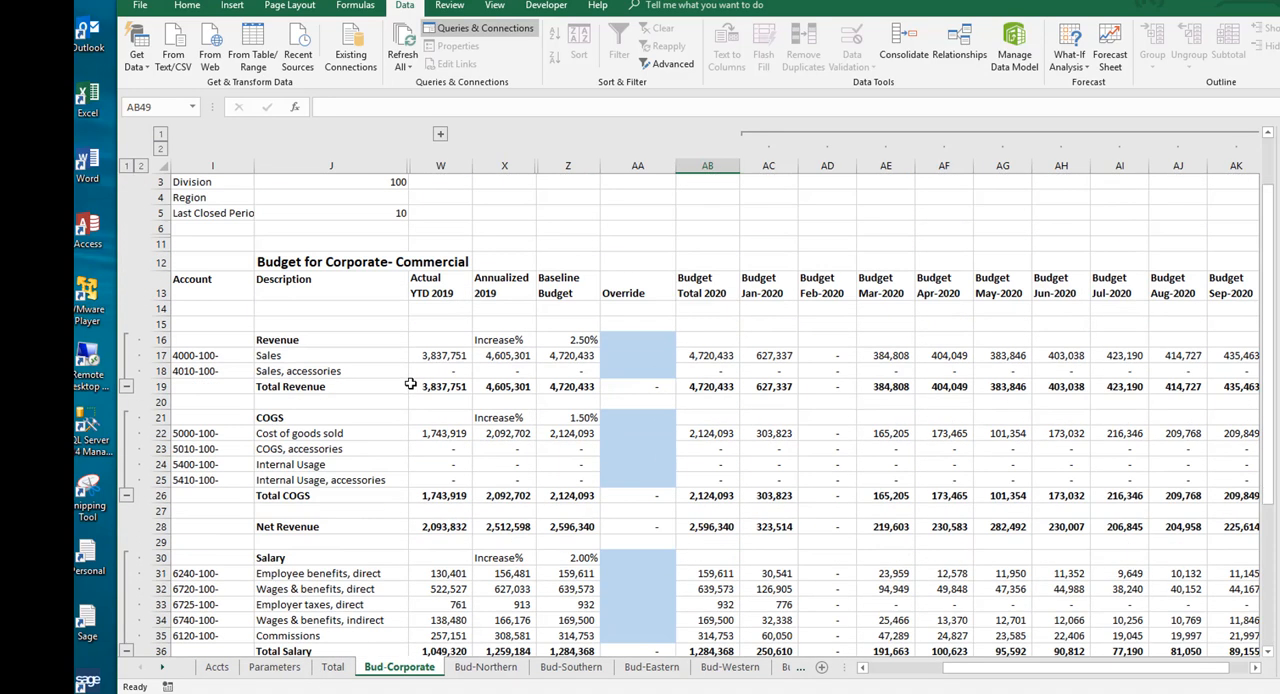
Step: Set the Last Closed Period on the Parameters sheet to 9
{"action": "left_click", "coordinate": [292, 667]}
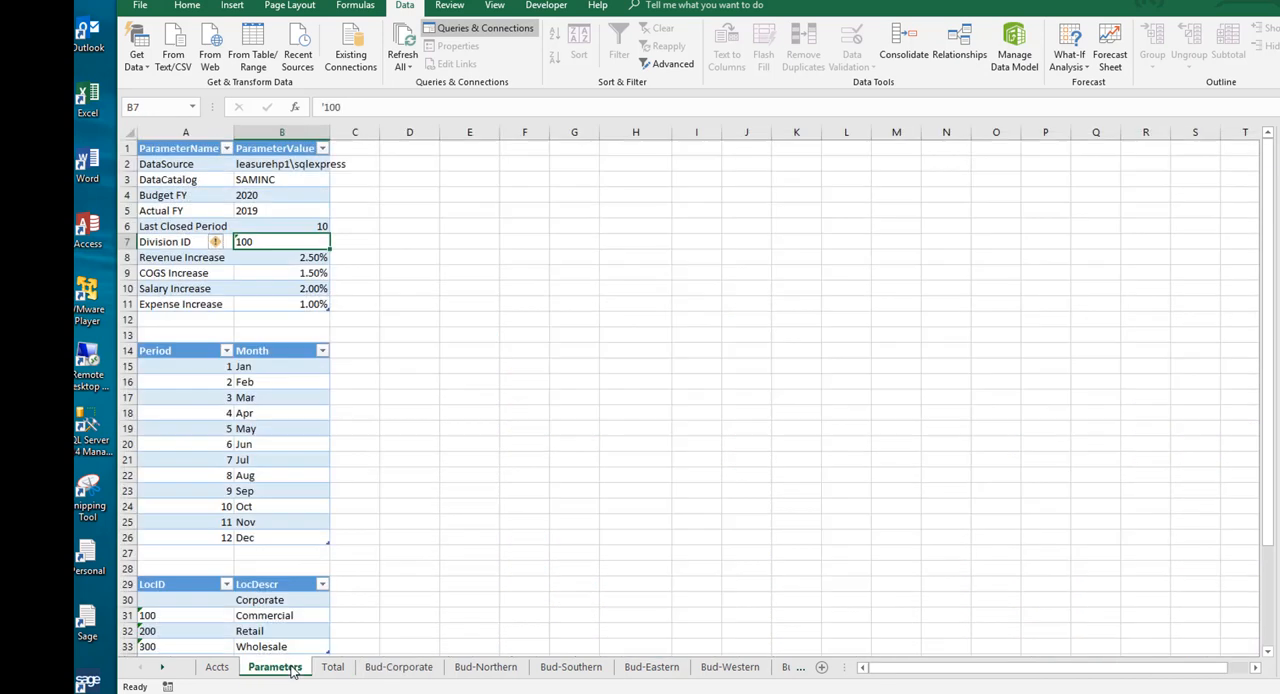
{"action": "left_click", "coordinate": [293, 227]}
{"action": "type", "text": "9"}
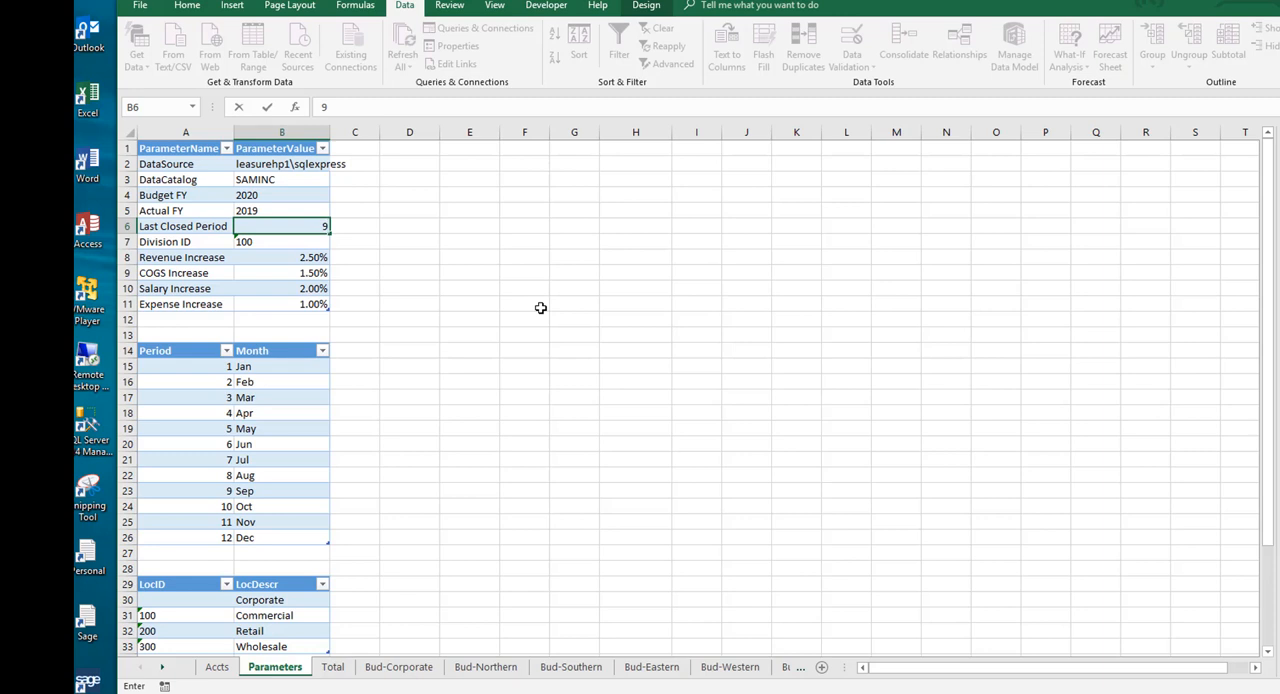
{"action": "key", "text": "Return"}
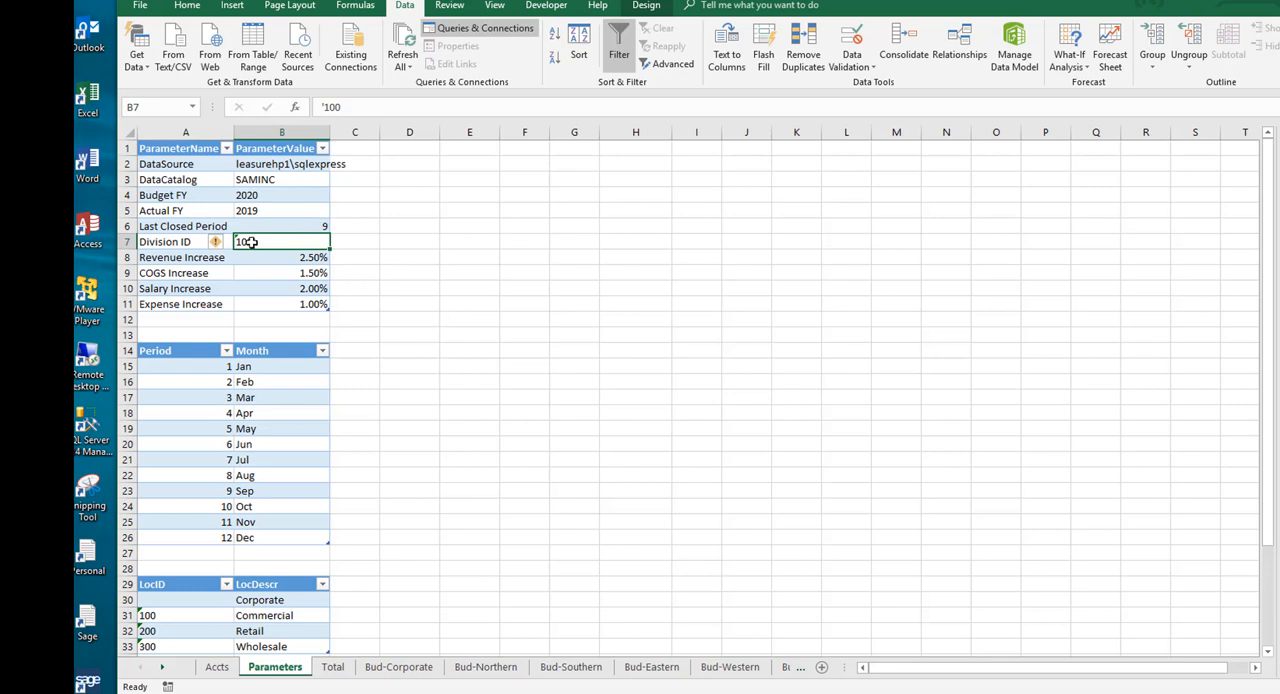
Step: Set the Division ID to 200 and refresh all of the workbook's data
{"action": "type", "text": "200"}
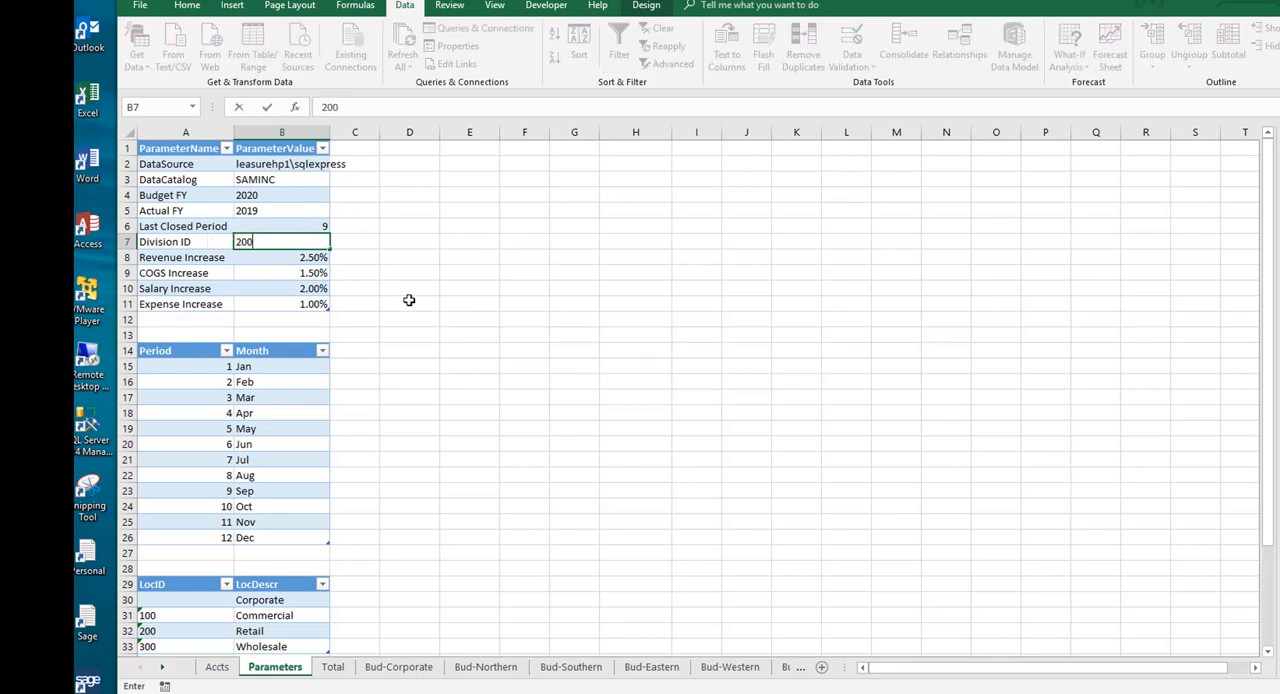
{"action": "key", "text": "Up"}
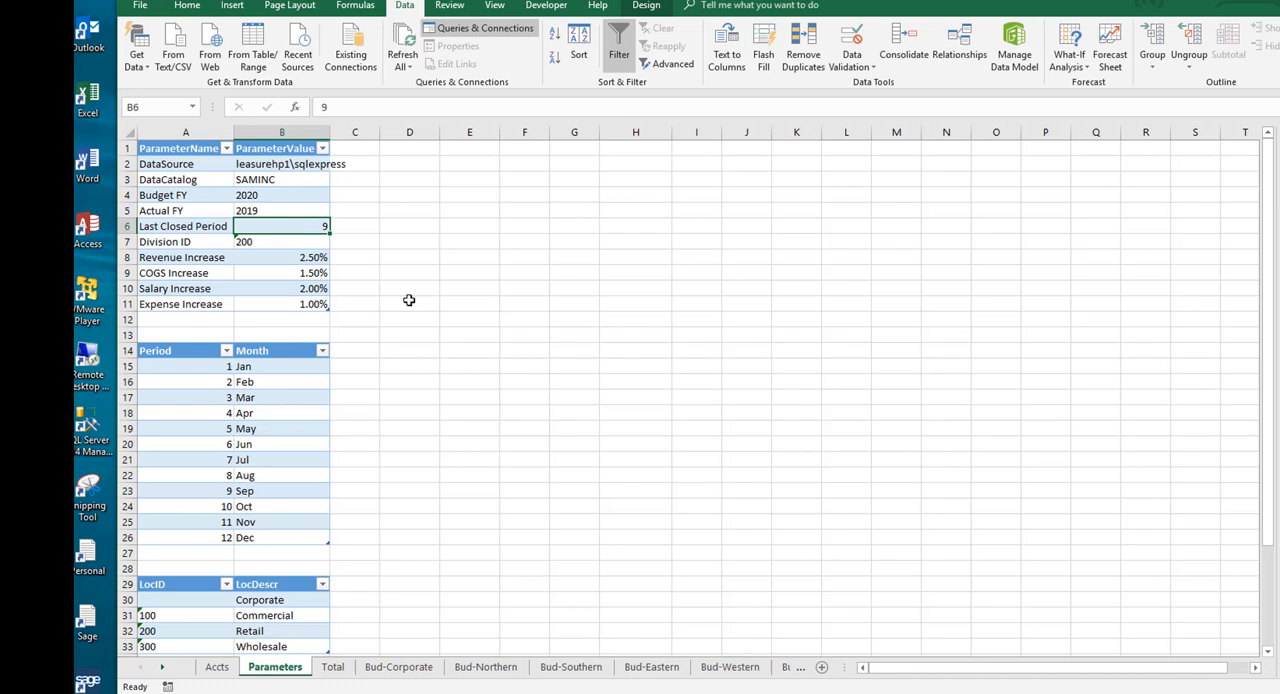
{"action": "left_click", "coordinate": [275, 241]}
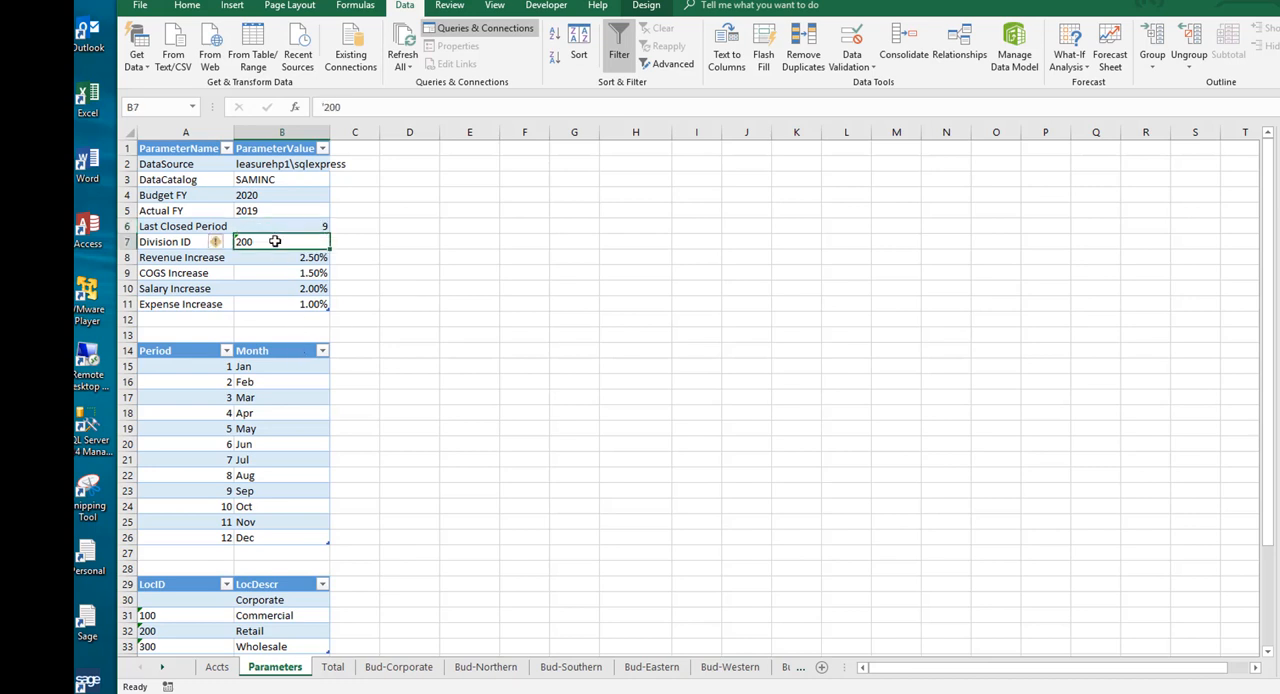
{"action": "left_click", "coordinate": [405, 38]}
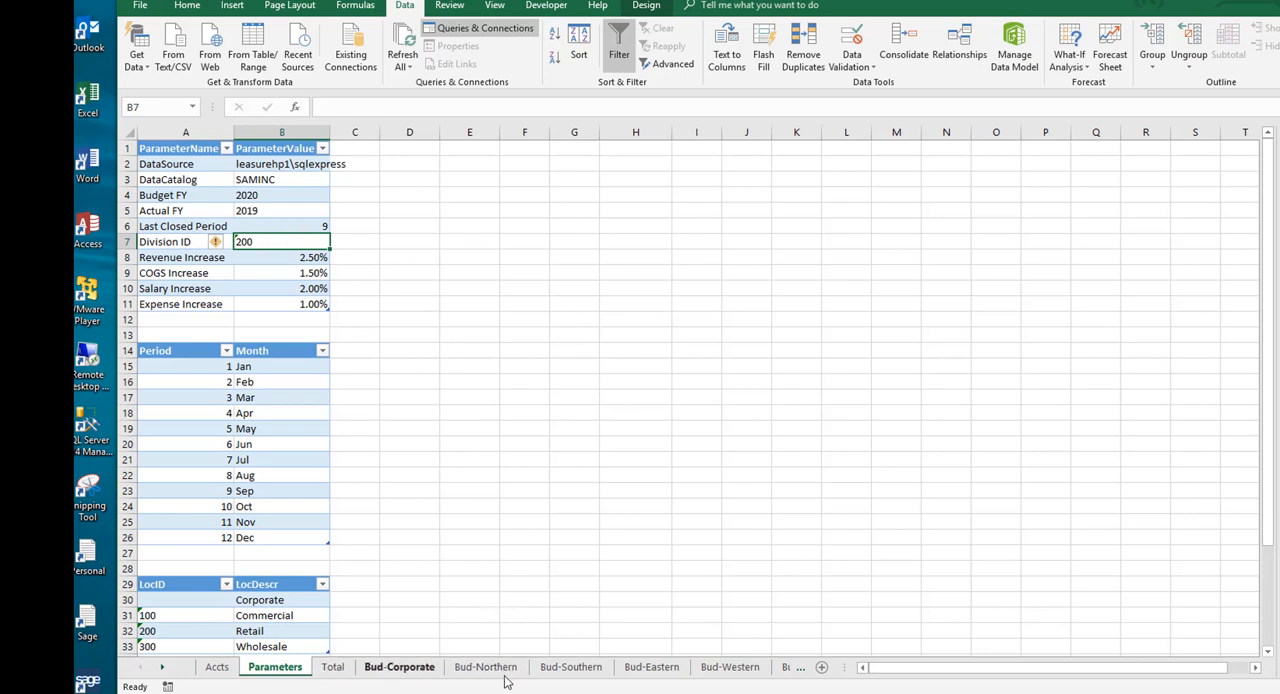
Step: Review the Retail budgets on the Bud-Northern and Bud-Corporate sheets and switch to the Total sheet
{"action": "left_click", "coordinate": [484, 667]}
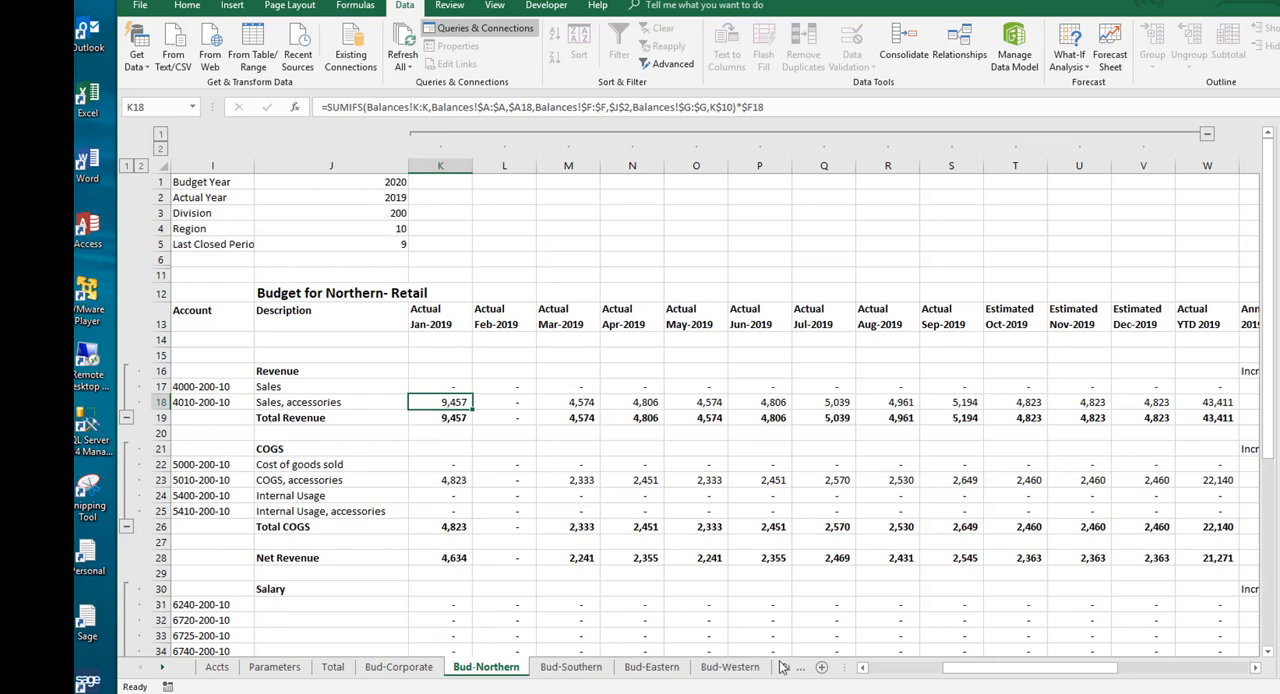
{"action": "left_click", "coordinate": [405, 672]}
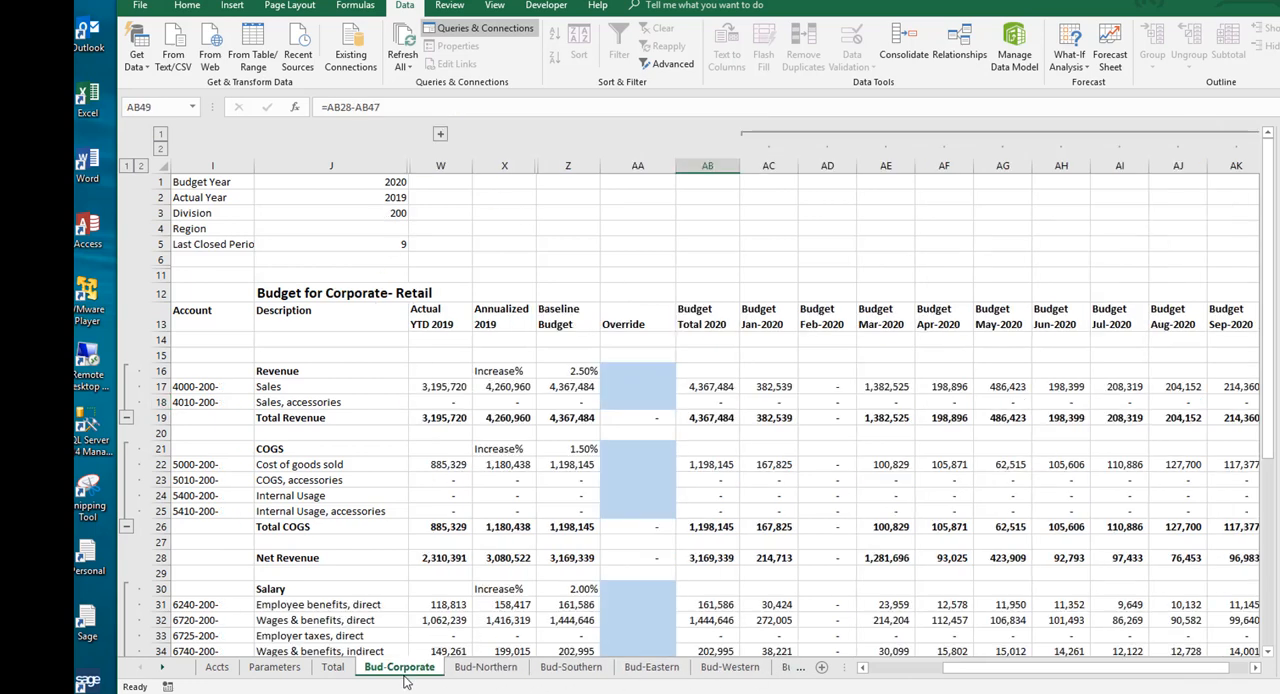
{"action": "left_click", "coordinate": [350, 672]}
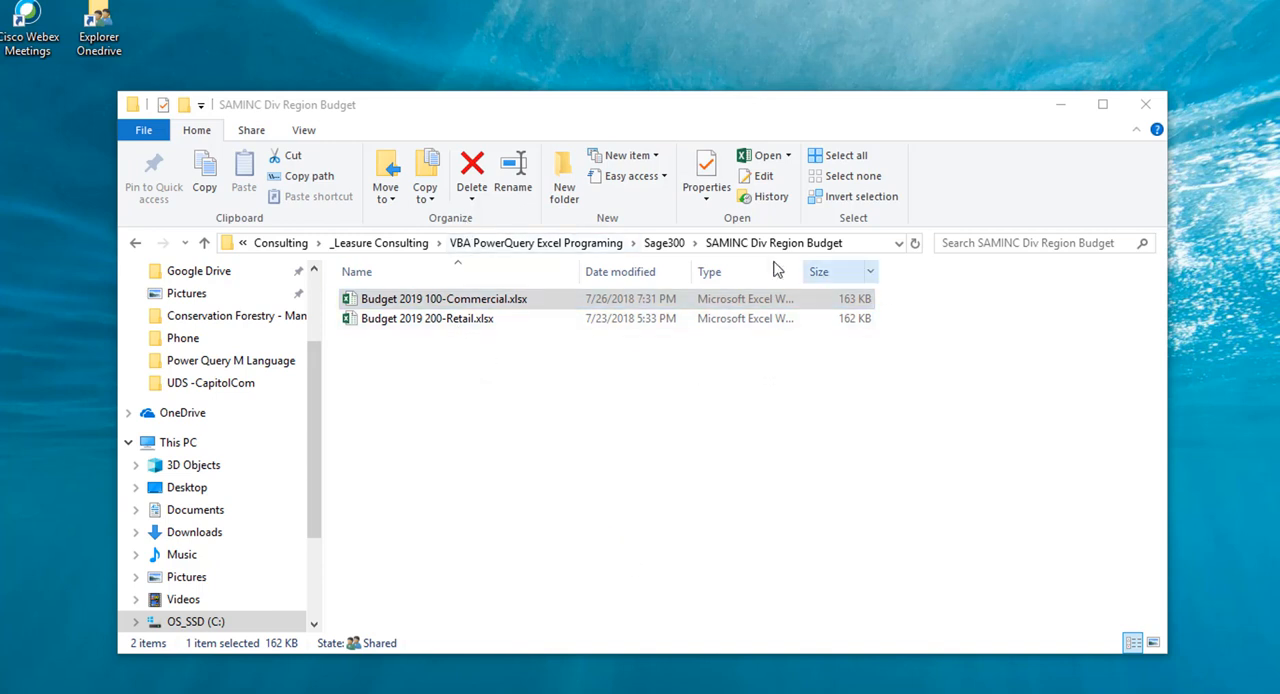
Step: In File Explorer, open Total Budget 2020.xlsx from the SAMINC Budget Consolidation folder under Sage300
{"action": "left_click", "coordinate": [664, 243]}
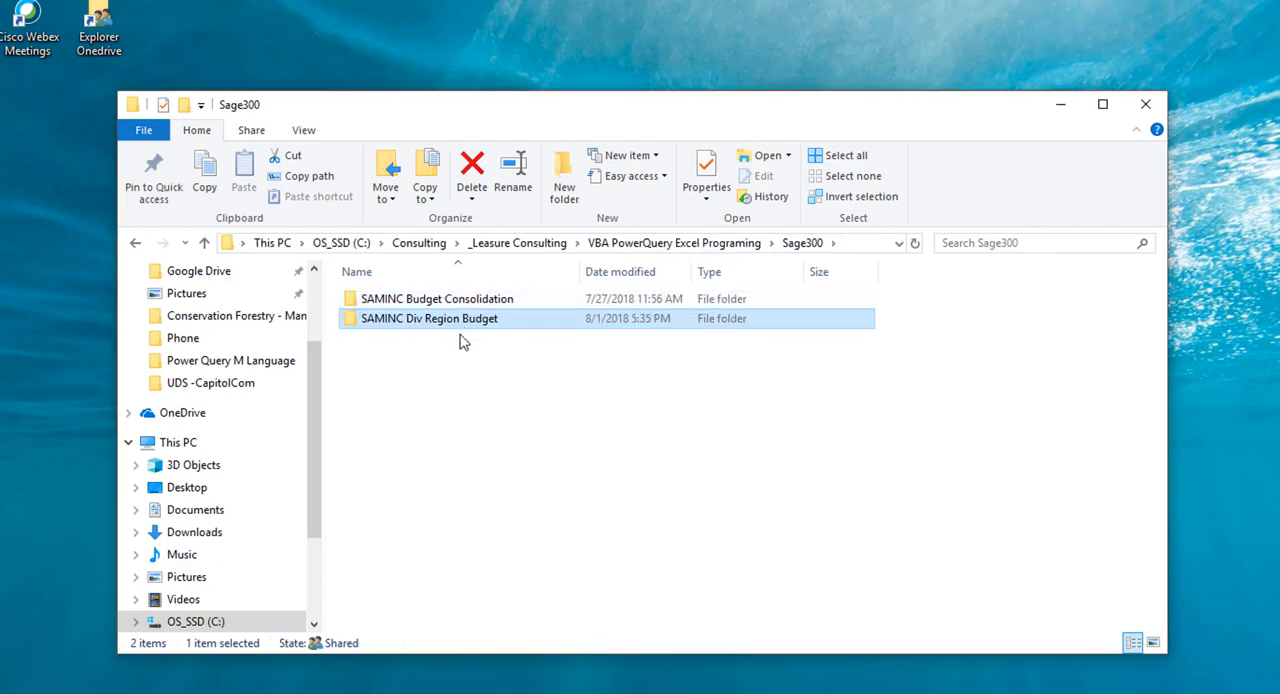
{"action": "double_click", "coordinate": [457, 300]}
{"action": "left_click", "coordinate": [520, 495]}
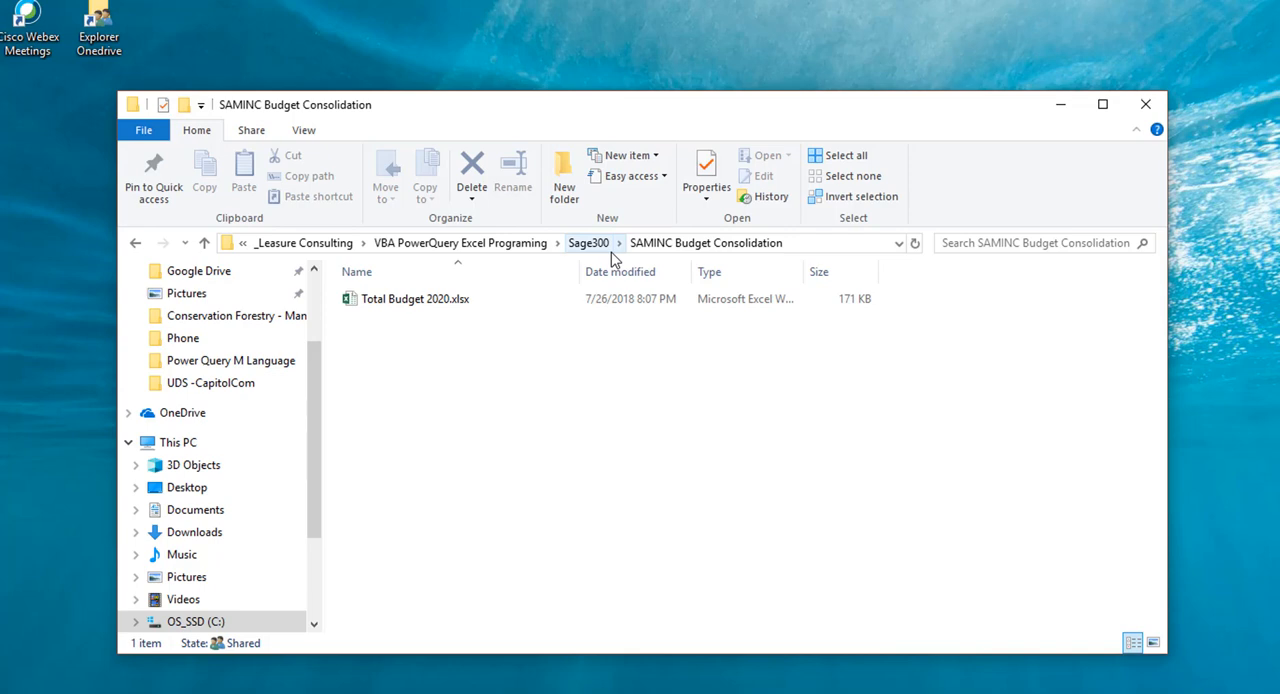
{"action": "double_click", "coordinate": [395, 300]}
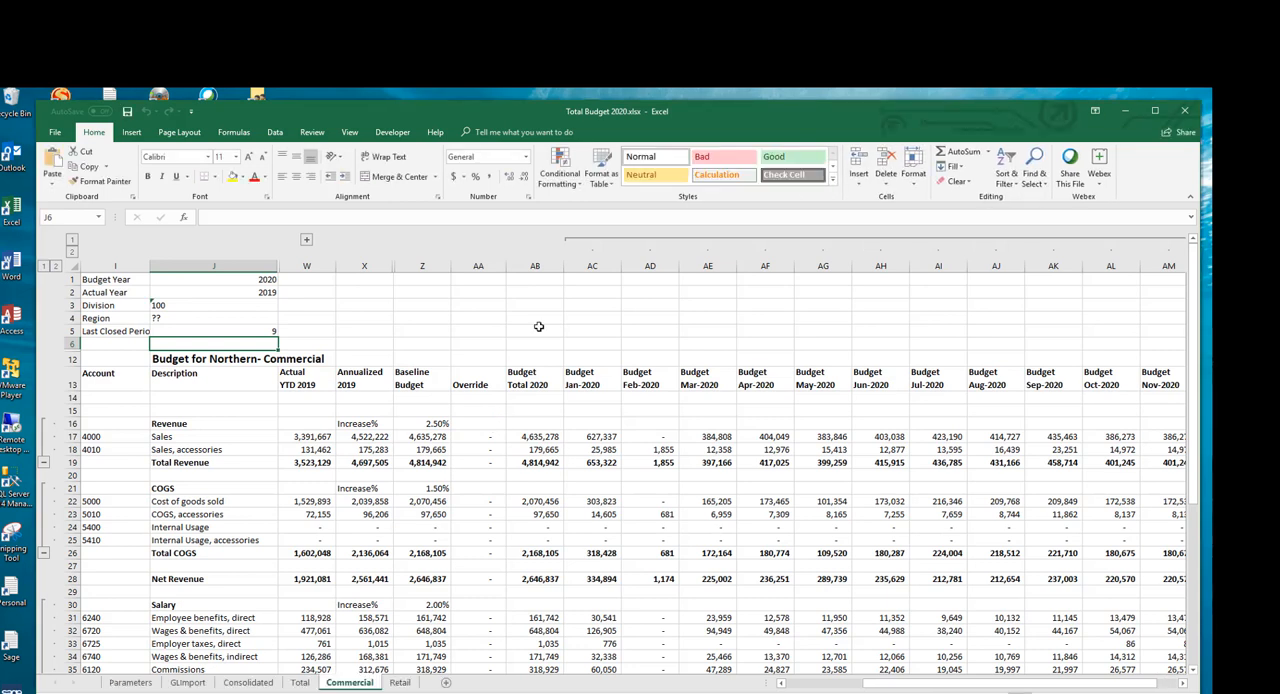
Step: Open the ResultingBalances query for editing in the Power Query Editor and refresh its preview
{"action": "left_click", "coordinate": [276, 133]}
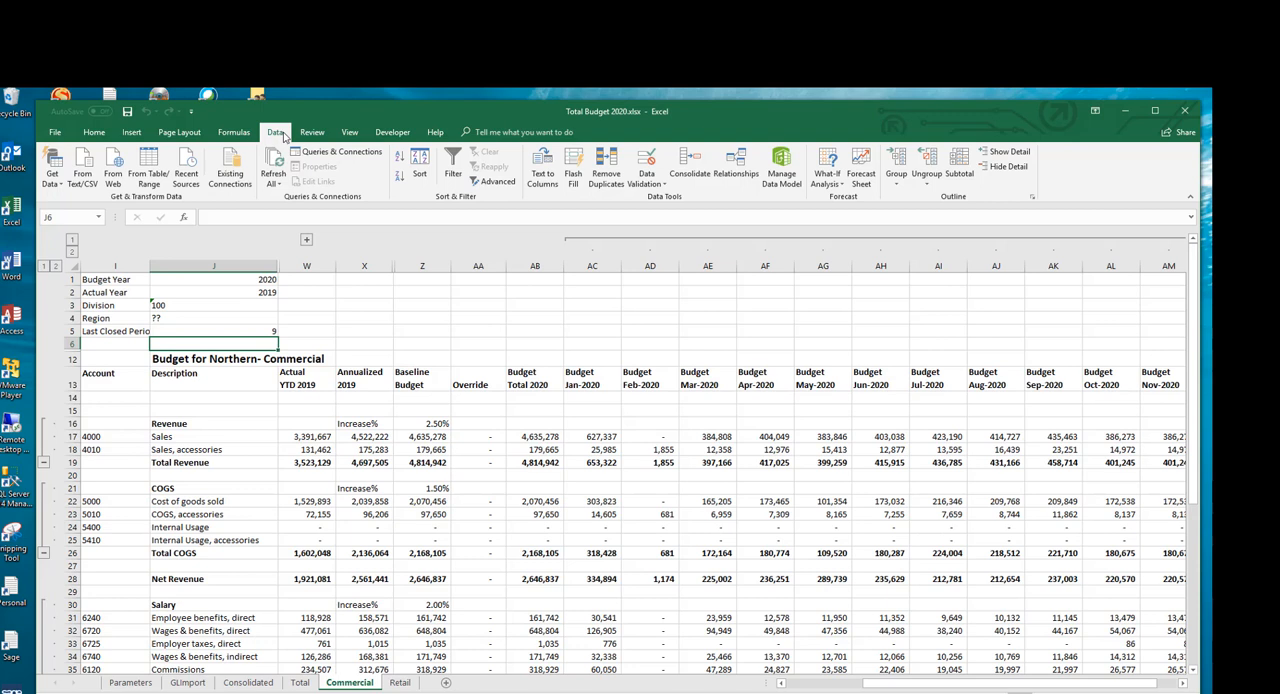
{"action": "left_click", "coordinate": [330, 152]}
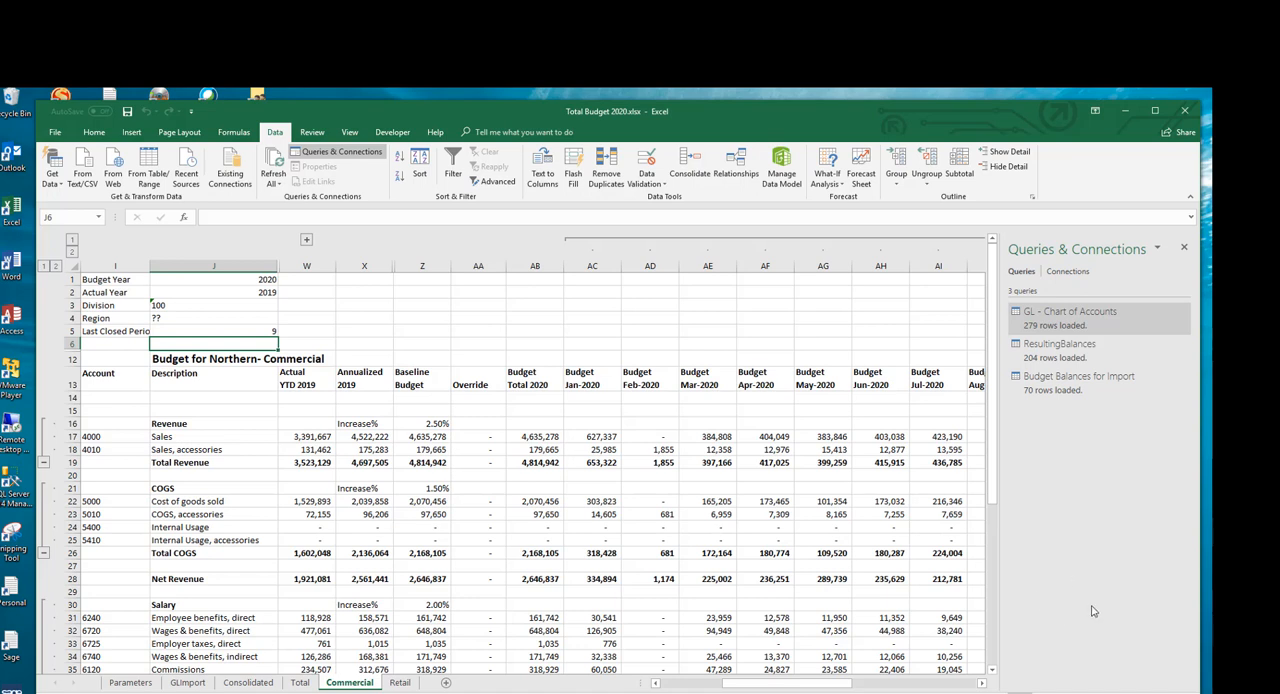
{"action": "right_click", "coordinate": [1068, 357]}
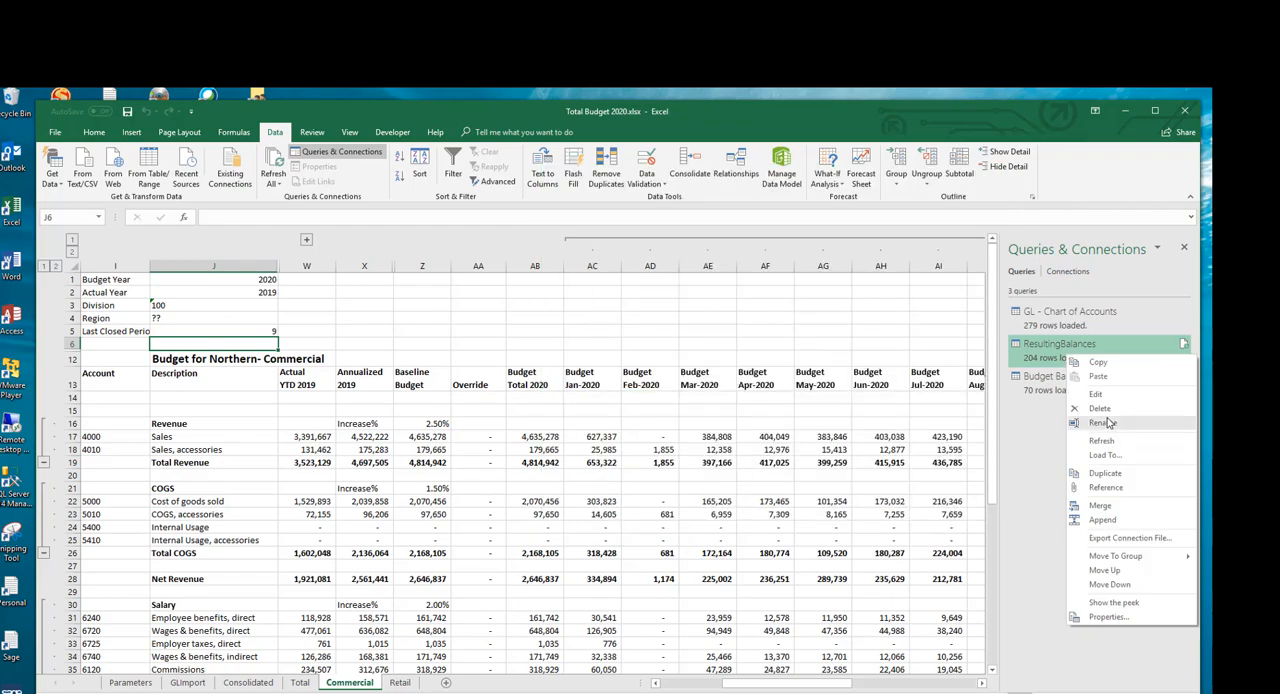
{"action": "left_click", "coordinate": [1096, 394]}
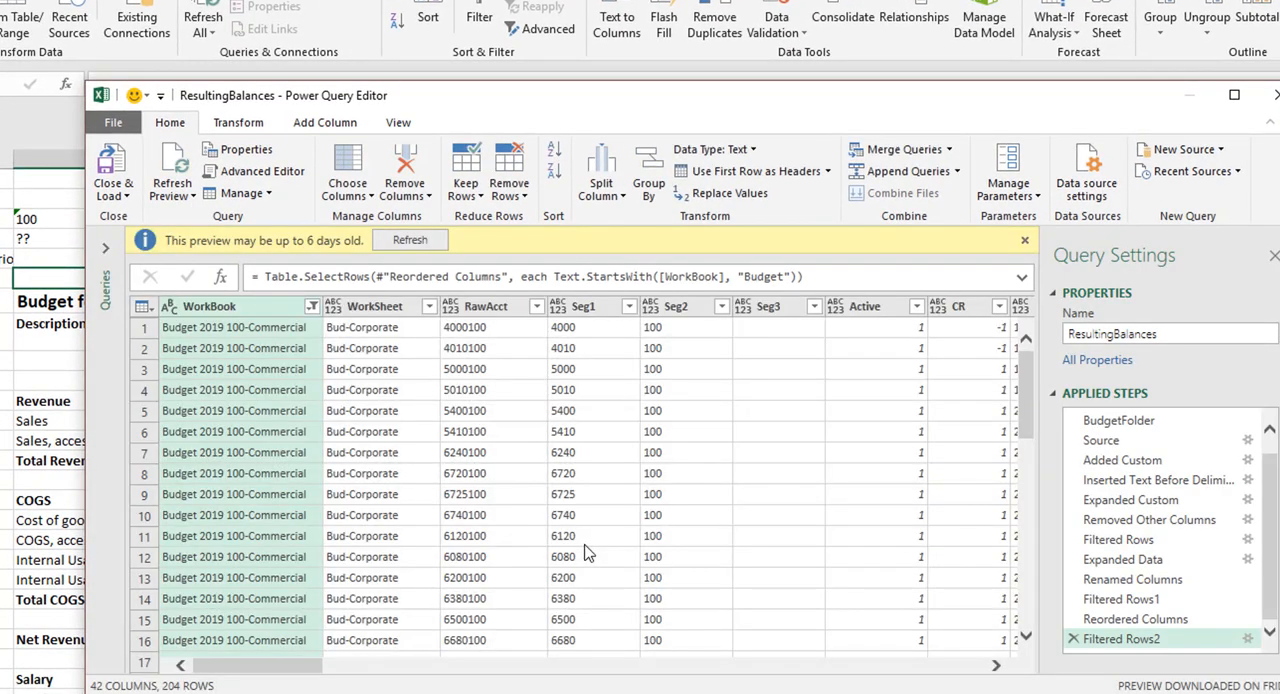
{"action": "left_click", "coordinate": [408, 241]}
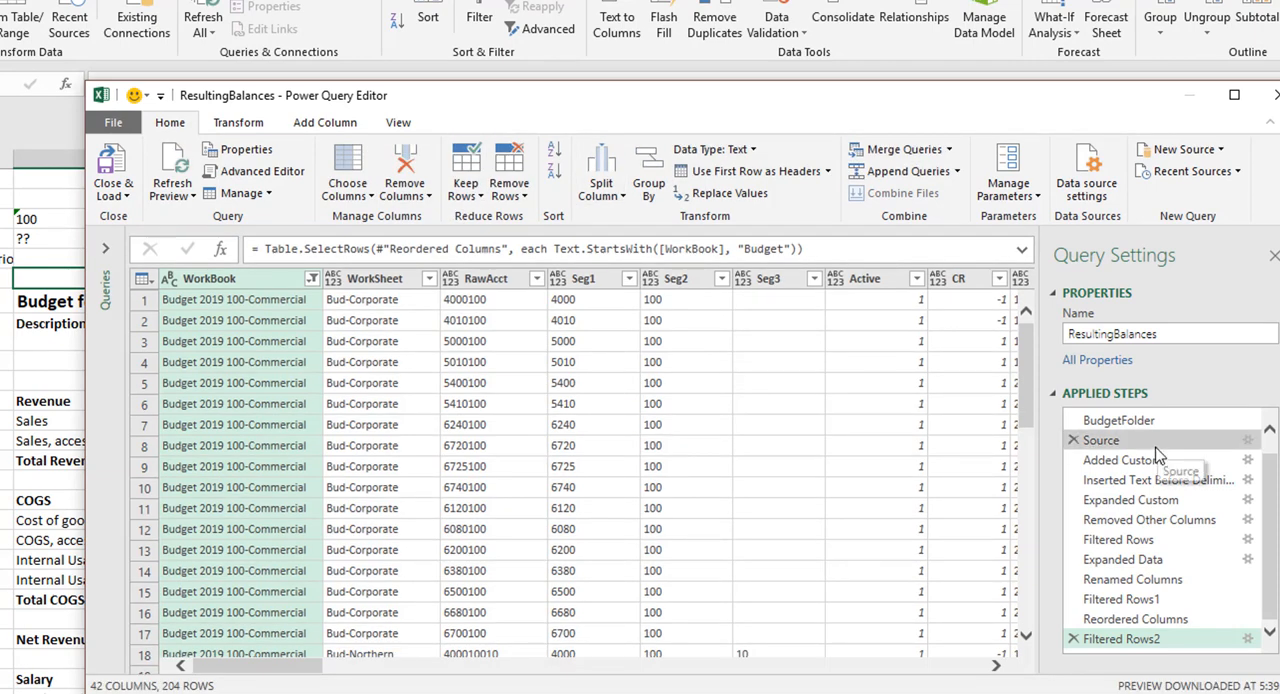
Step: Examine the BudgetFolder and Source applied steps of the query, then close the Power Query Editor
{"action": "left_click", "coordinate": [1116, 420]}
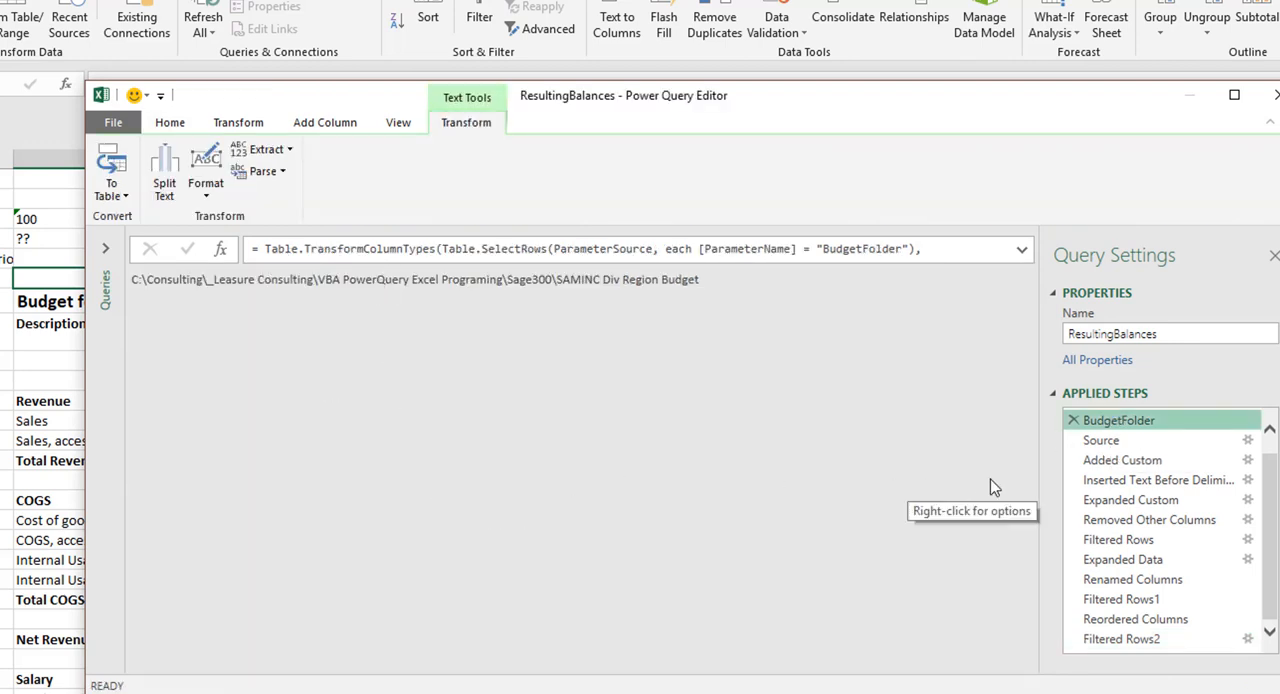
{"action": "left_click", "coordinate": [1185, 441]}
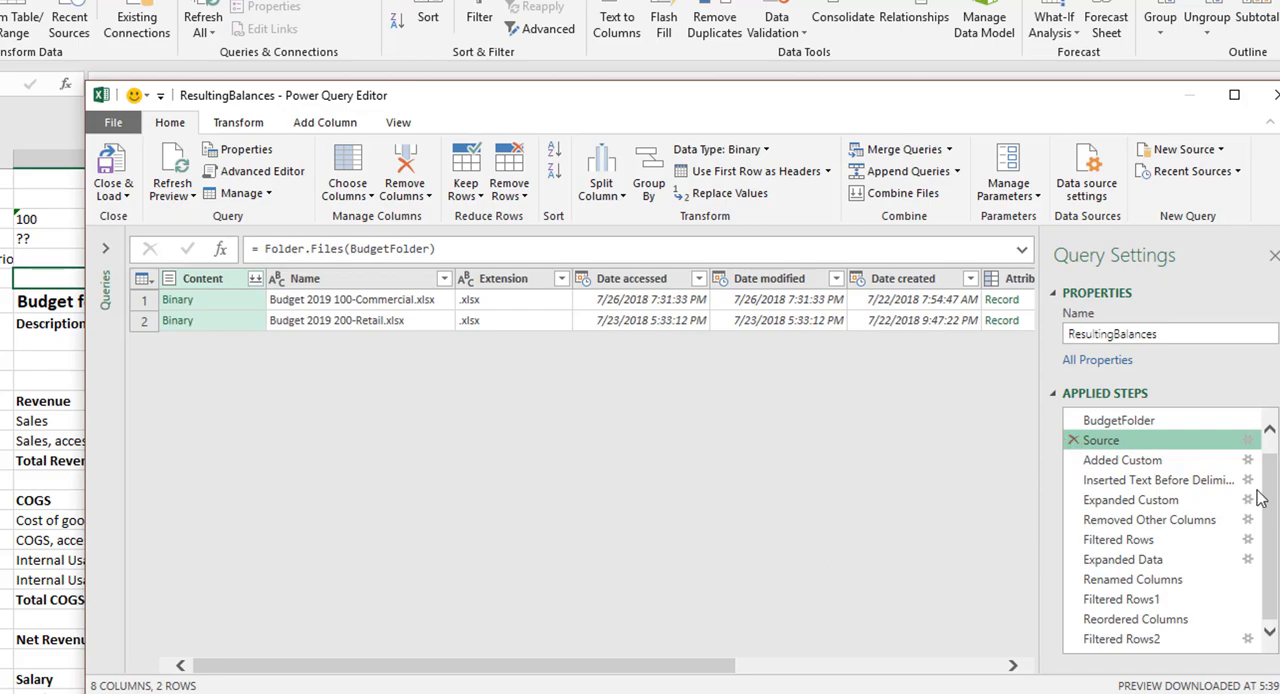
{"action": "left_click", "coordinate": [1274, 95]}
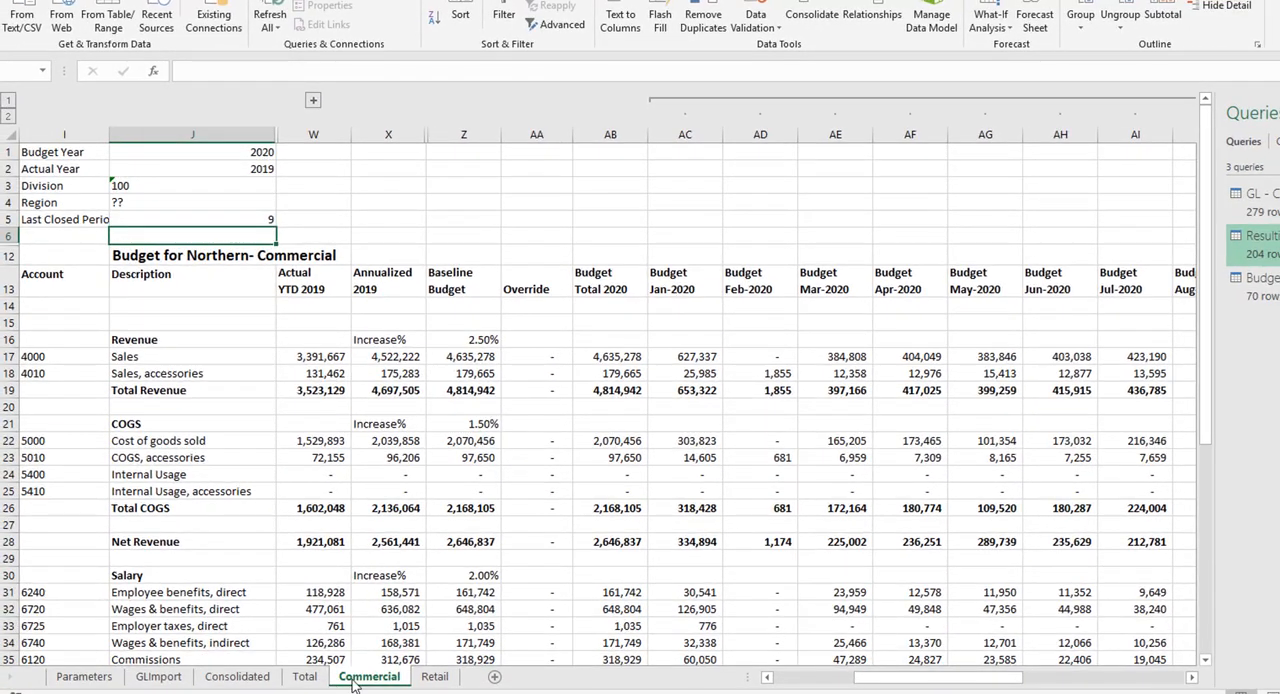
Step: Unhide the ResultingBalances sheet
{"action": "right_click", "coordinate": [362, 677]}
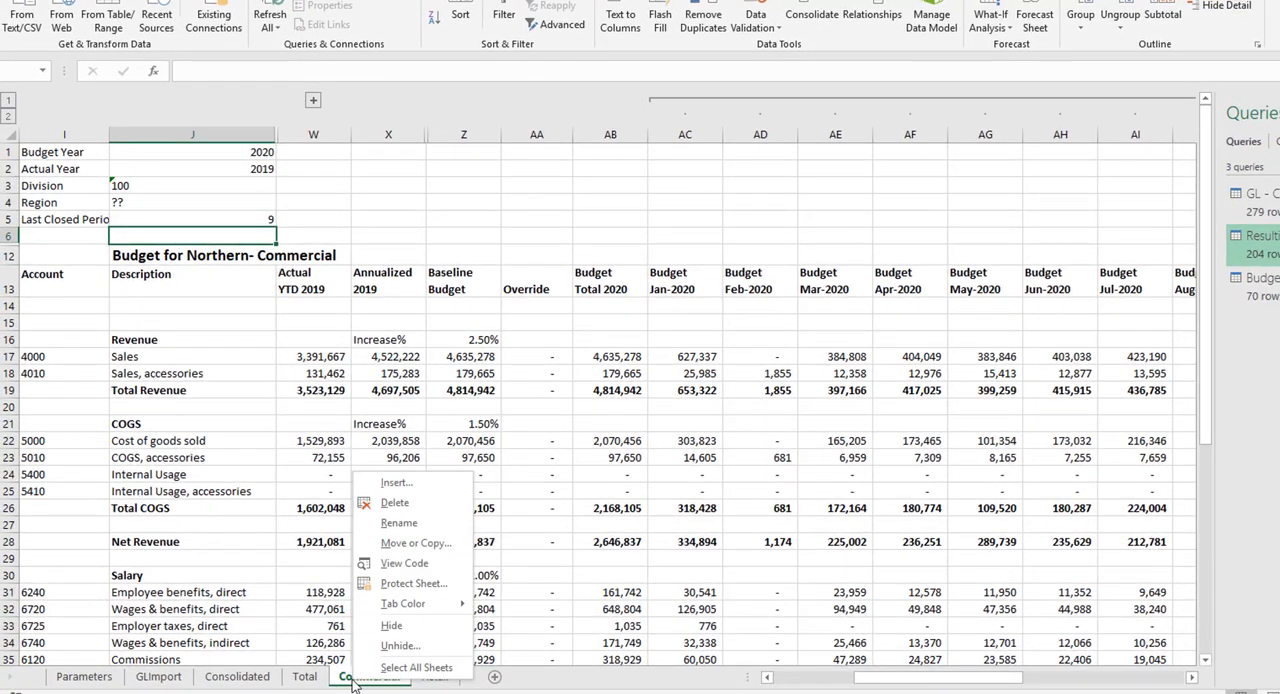
{"action": "left_click", "coordinate": [402, 646]}
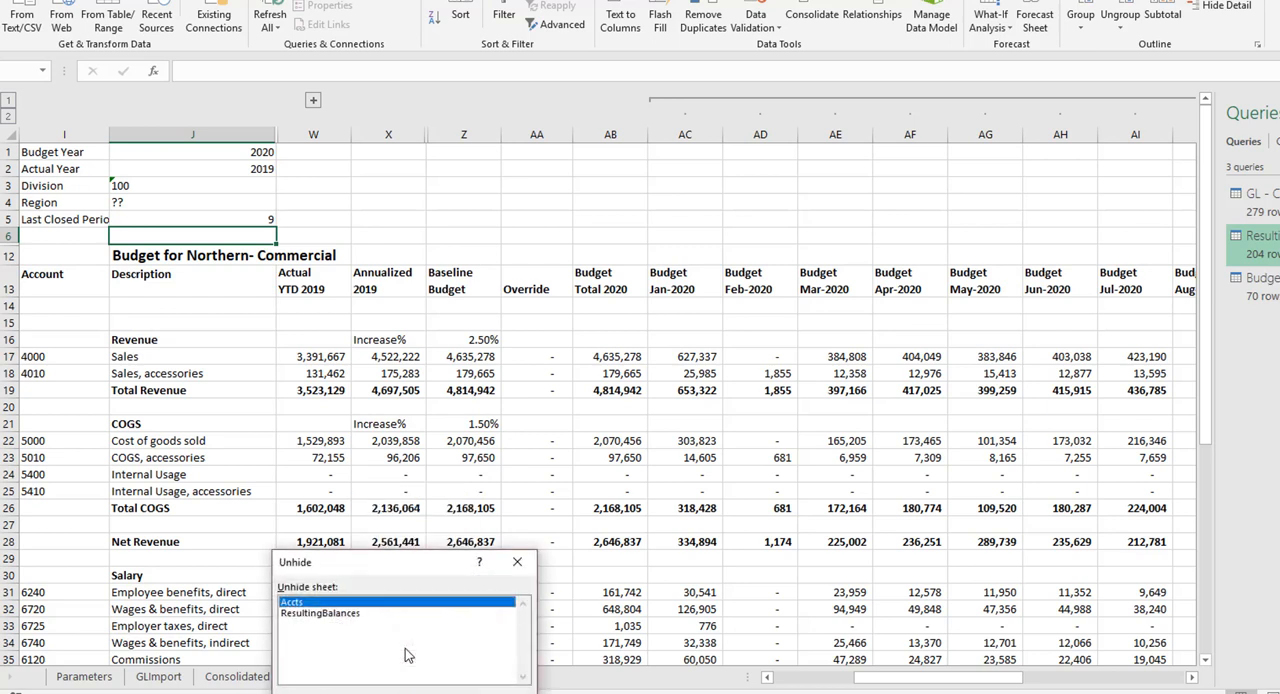
{"action": "left_click", "coordinate": [312, 614]}
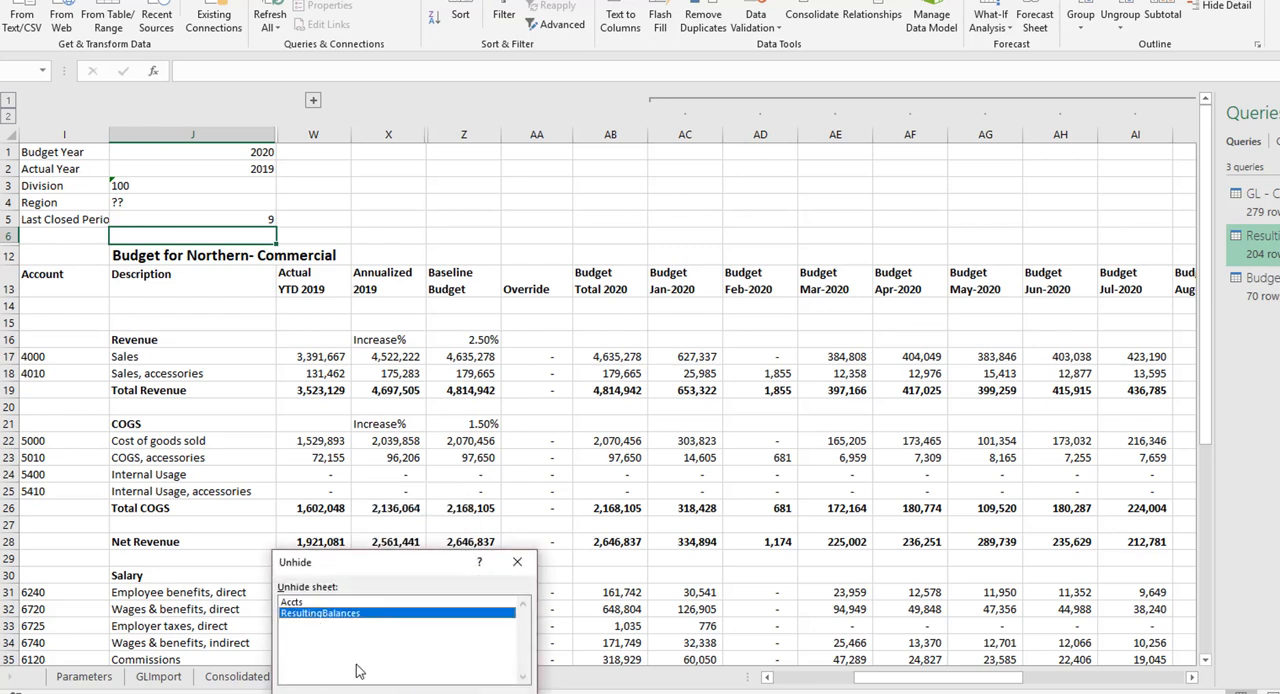
{"action": "key", "text": "Return"}
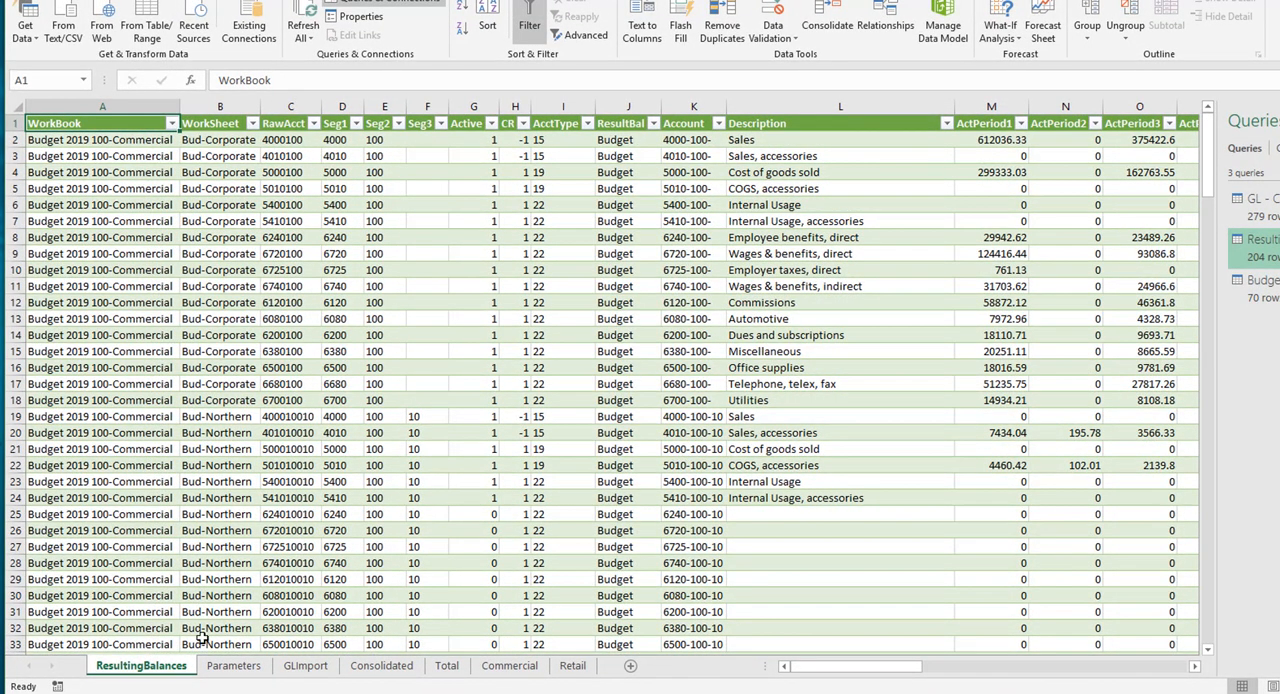
Step: Check the Parameters sheet and examine the Sales row's description and Budget Total 2020 formulas on the Commercial sheet
{"action": "left_click", "coordinate": [250, 667]}
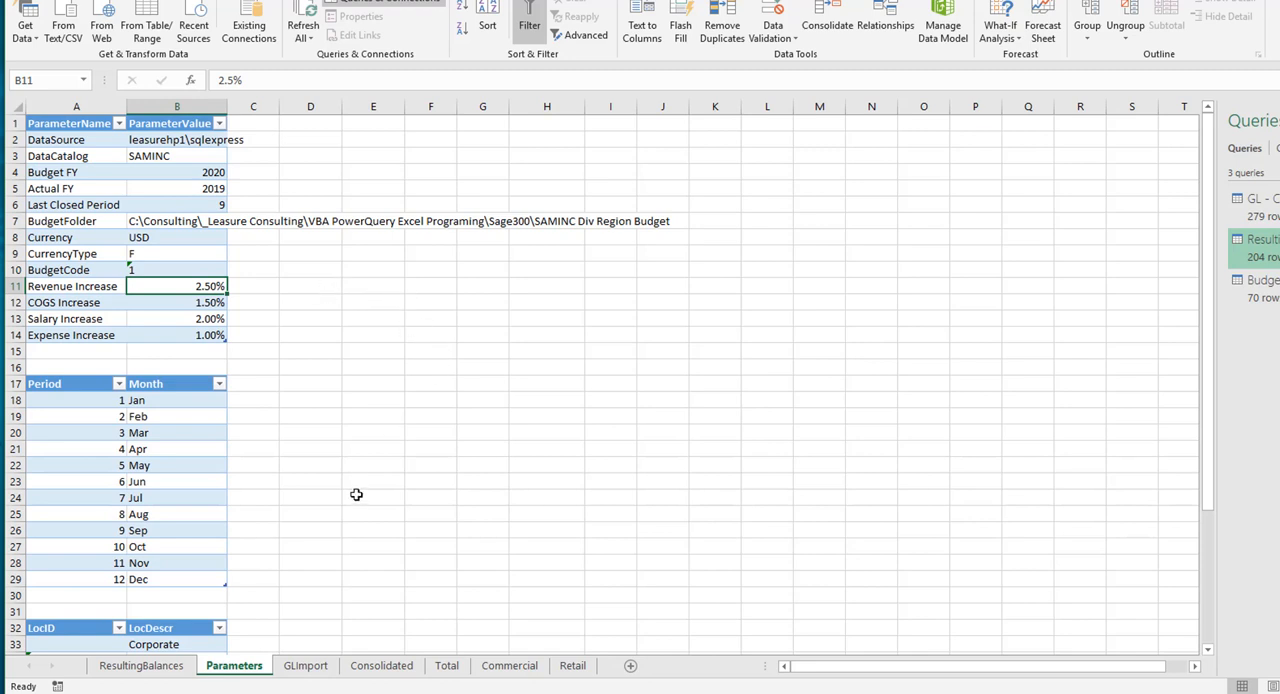
{"action": "left_click", "coordinate": [500, 667]}
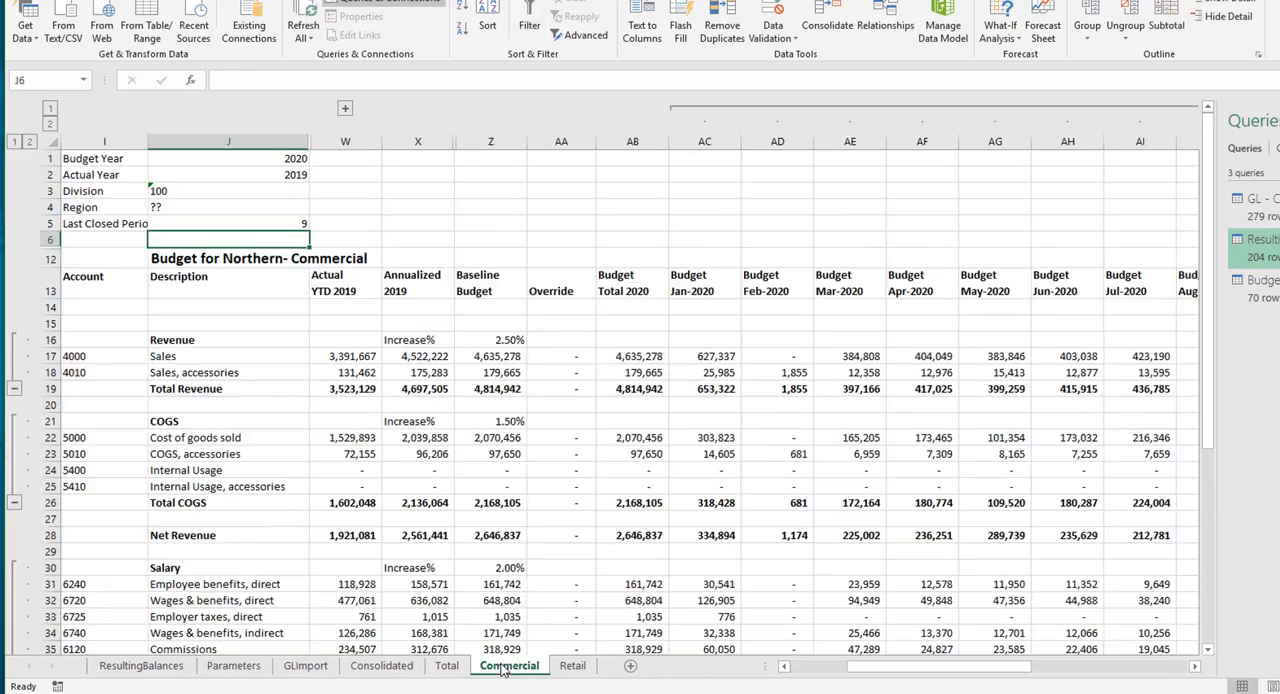
{"action": "left_click", "coordinate": [197, 355]}
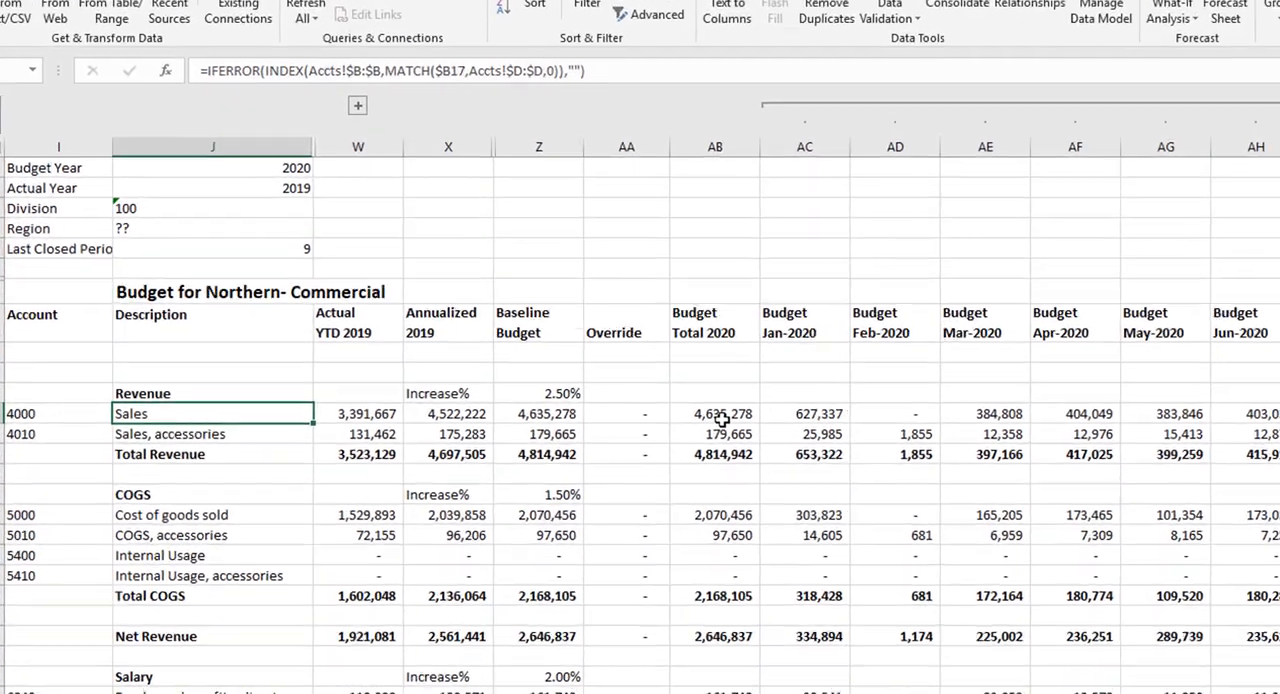
{"action": "left_click", "coordinate": [722, 416]}
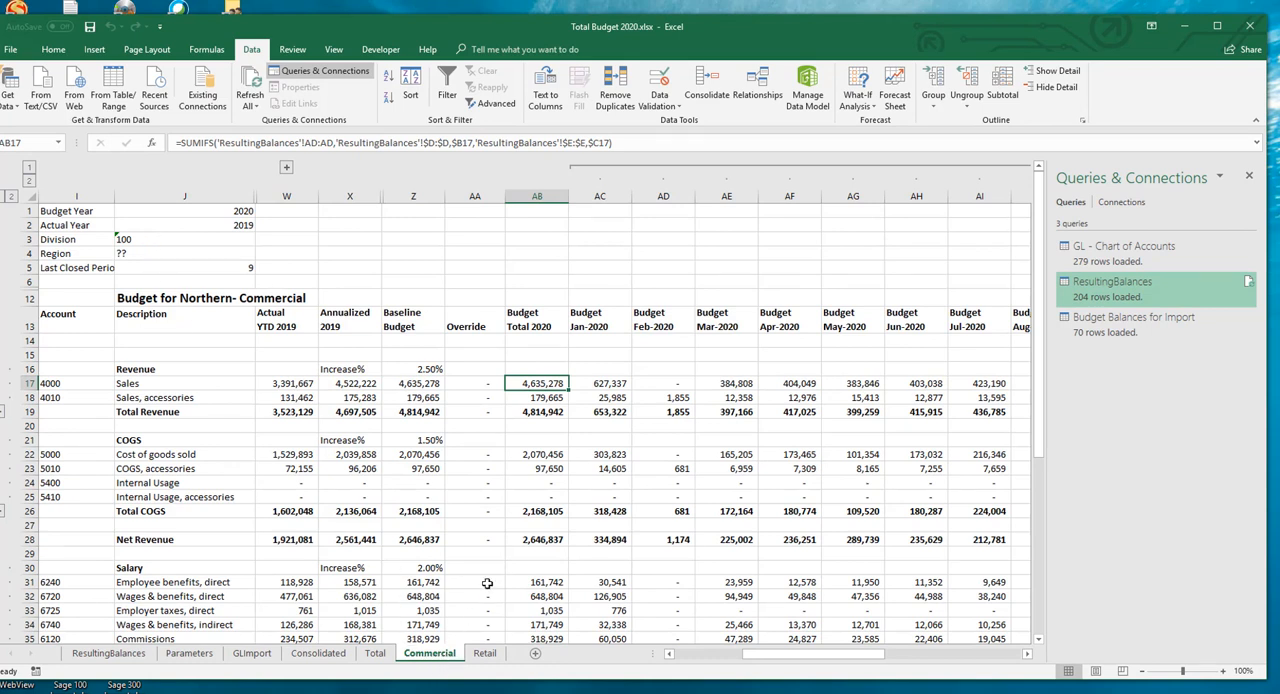
Step: Review the budgets on the Retail, Total and Consolidated sheets
{"action": "left_click", "coordinate": [482, 654]}
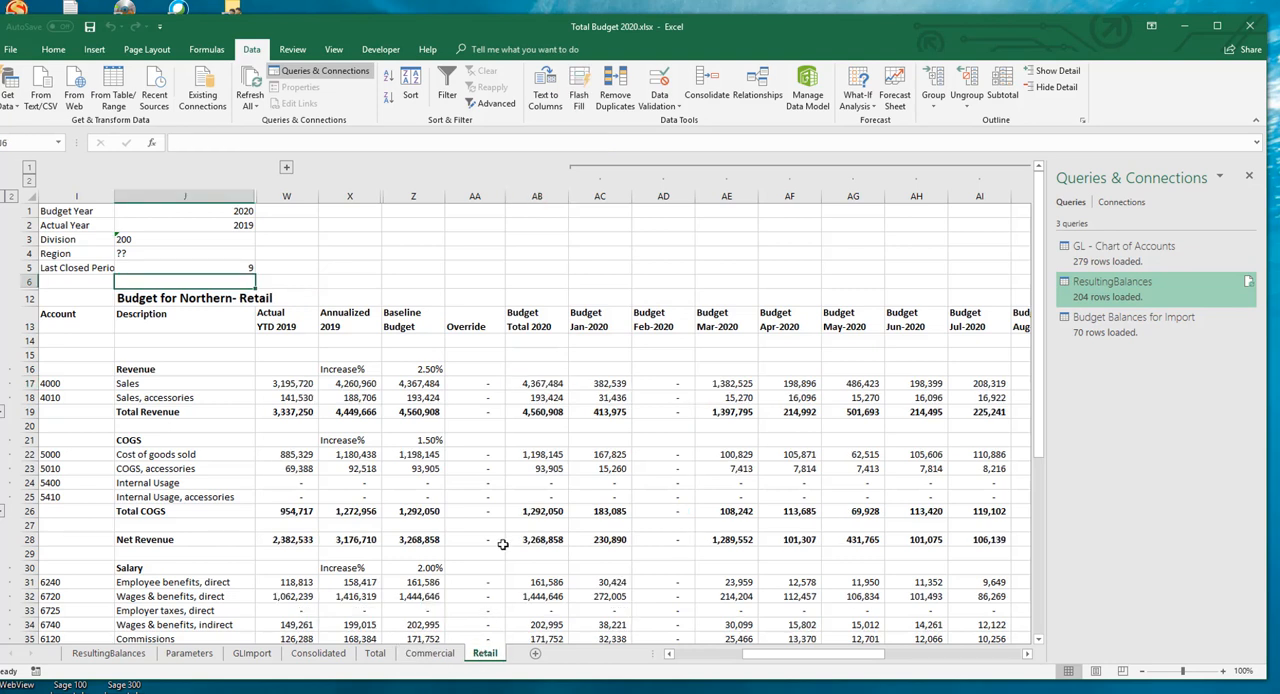
{"action": "left_click", "coordinate": [376, 655]}
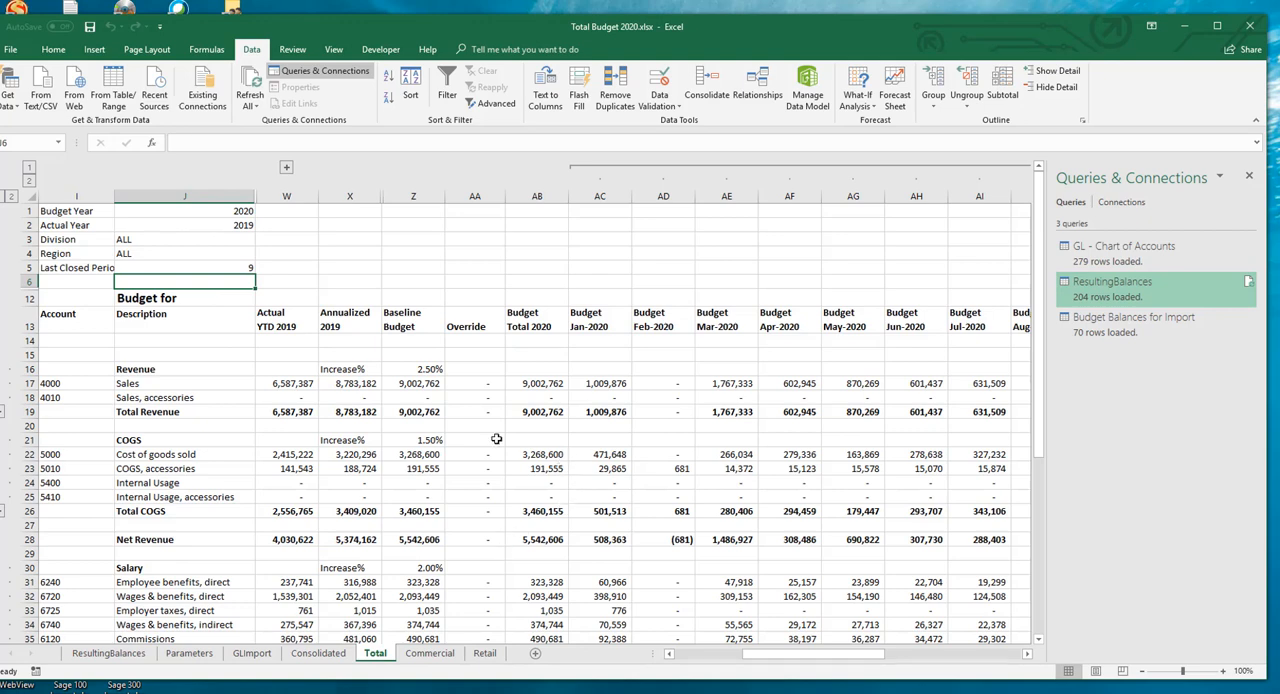
{"action": "left_click", "coordinate": [324, 655]}
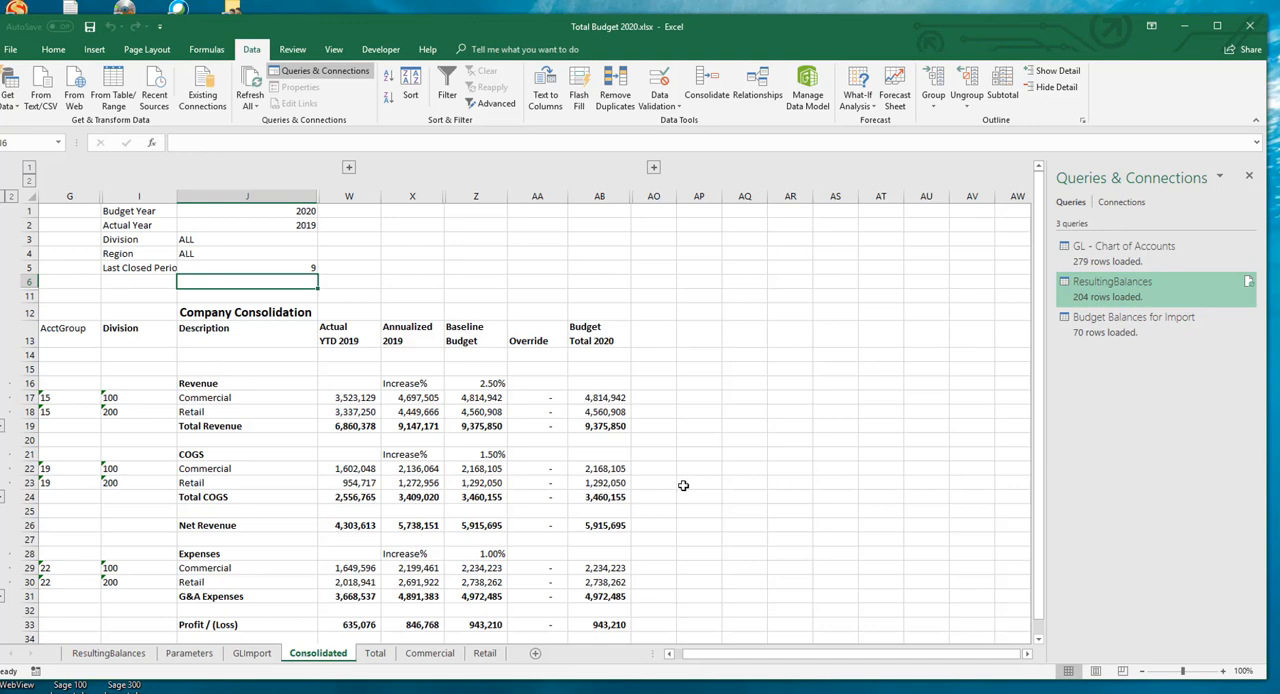
Step: Examine the Total sheet down to the Profit / (Loss) row and inspect its Budget Total 2020 formula
{"action": "left_click", "coordinate": [375, 653]}
{"action": "scroll", "coordinate": [438, 547], "scroll_direction": "down", "scroll_amount": 9}
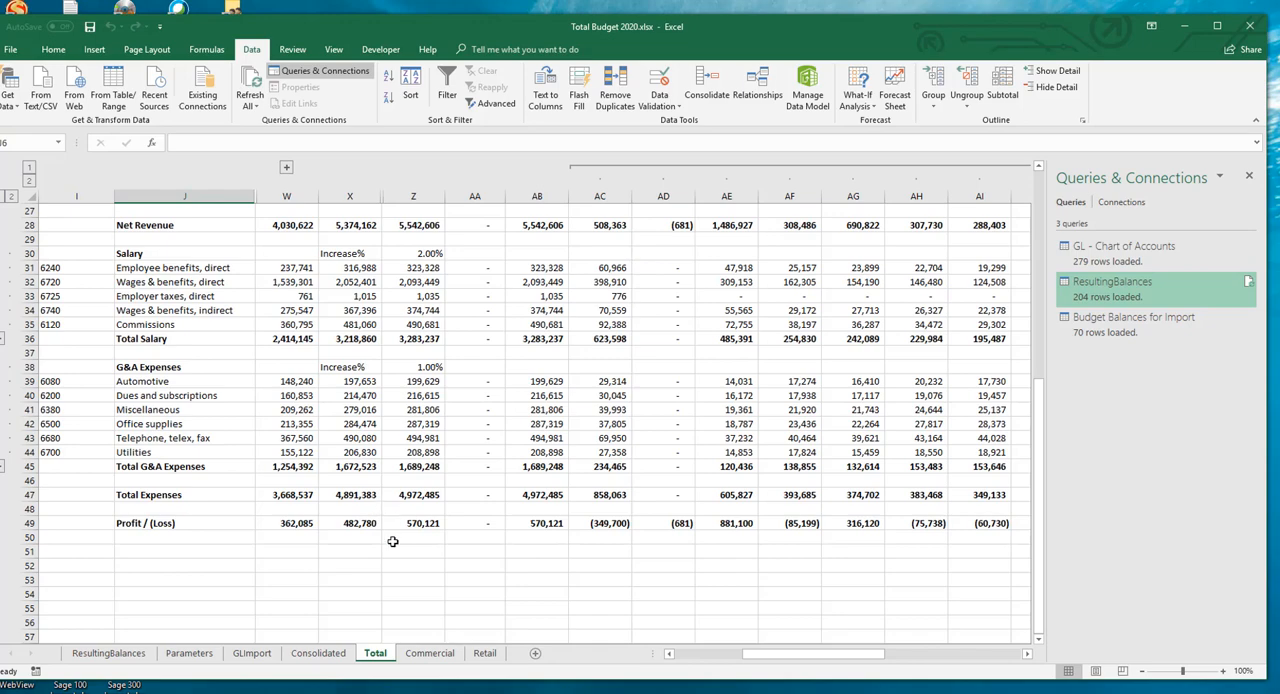
{"action": "scroll", "coordinate": [393, 540], "scroll_direction": "up", "scroll_amount": 7}
{"action": "scroll", "coordinate": [465, 406], "scroll_direction": "down", "scroll_amount": 7}
{"action": "left_click", "coordinate": [538, 526]}
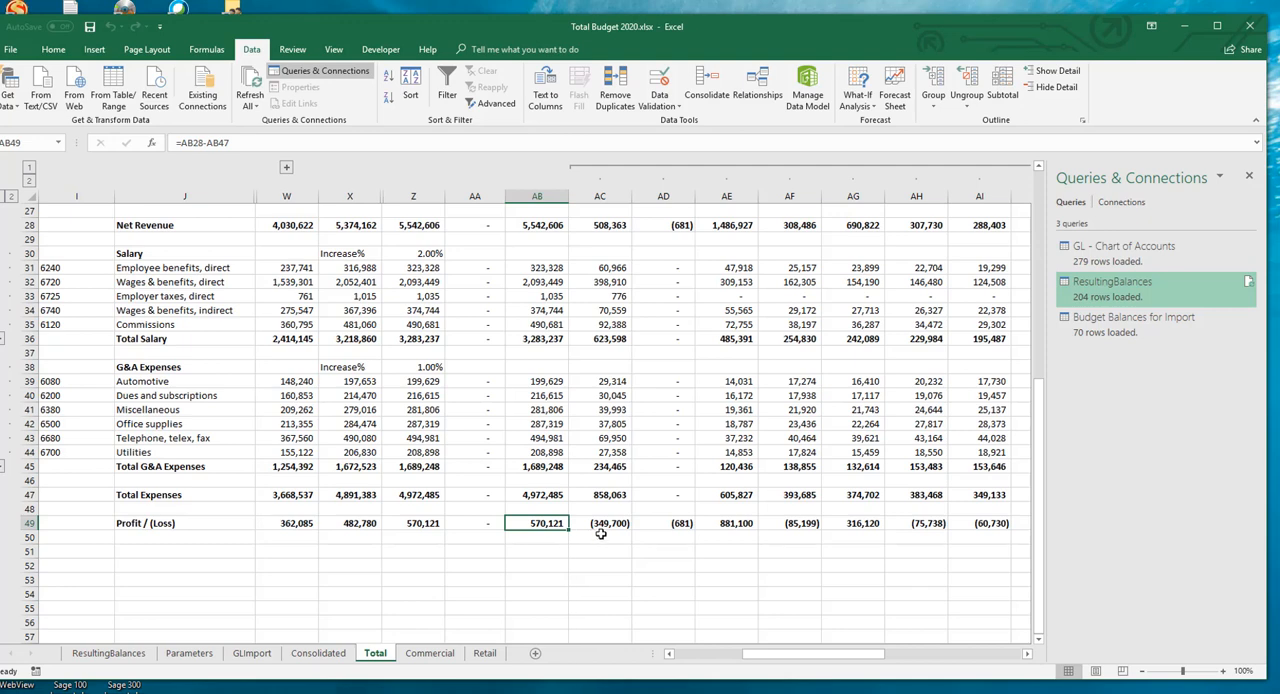
{"action": "scroll", "coordinate": [453, 425], "scroll_direction": "up", "scroll_amount": 7}
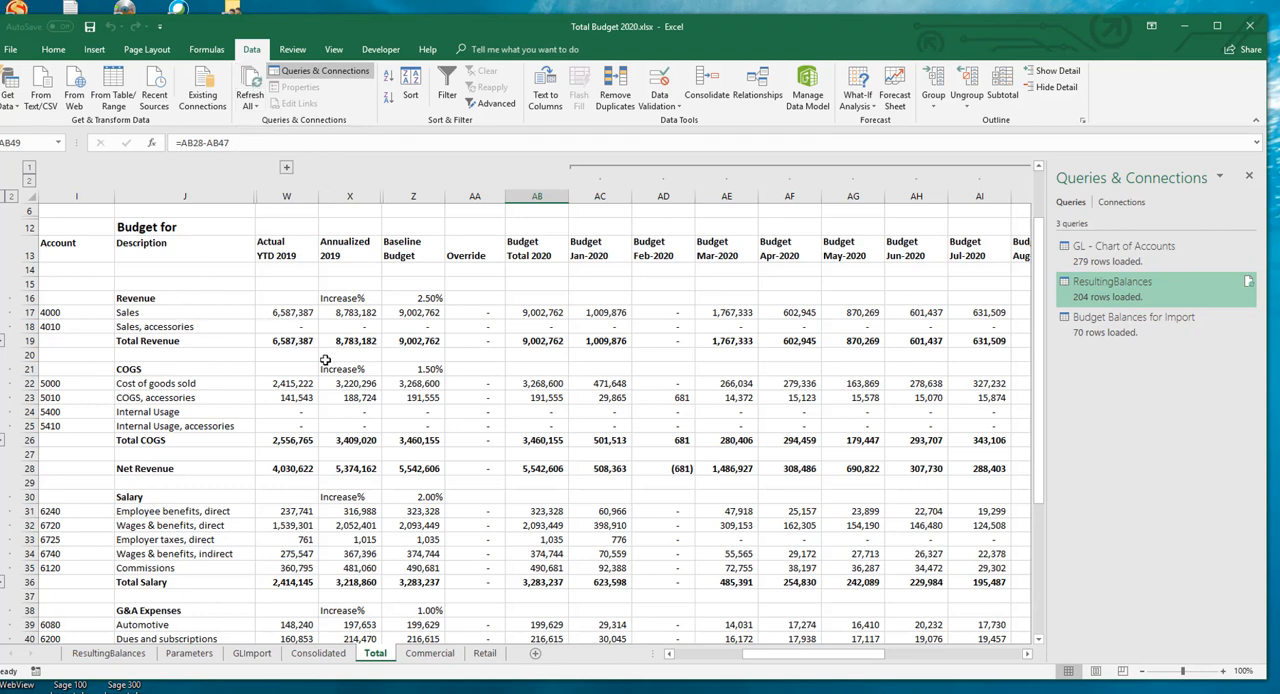
Step: Refresh all of the workbook's data and show the Budget Balances for Import query's output in its worksheet
{"action": "left_click", "coordinate": [251, 76]}
{"action": "scroll", "coordinate": [562, 514], "scroll_direction": "down", "scroll_amount": 6}
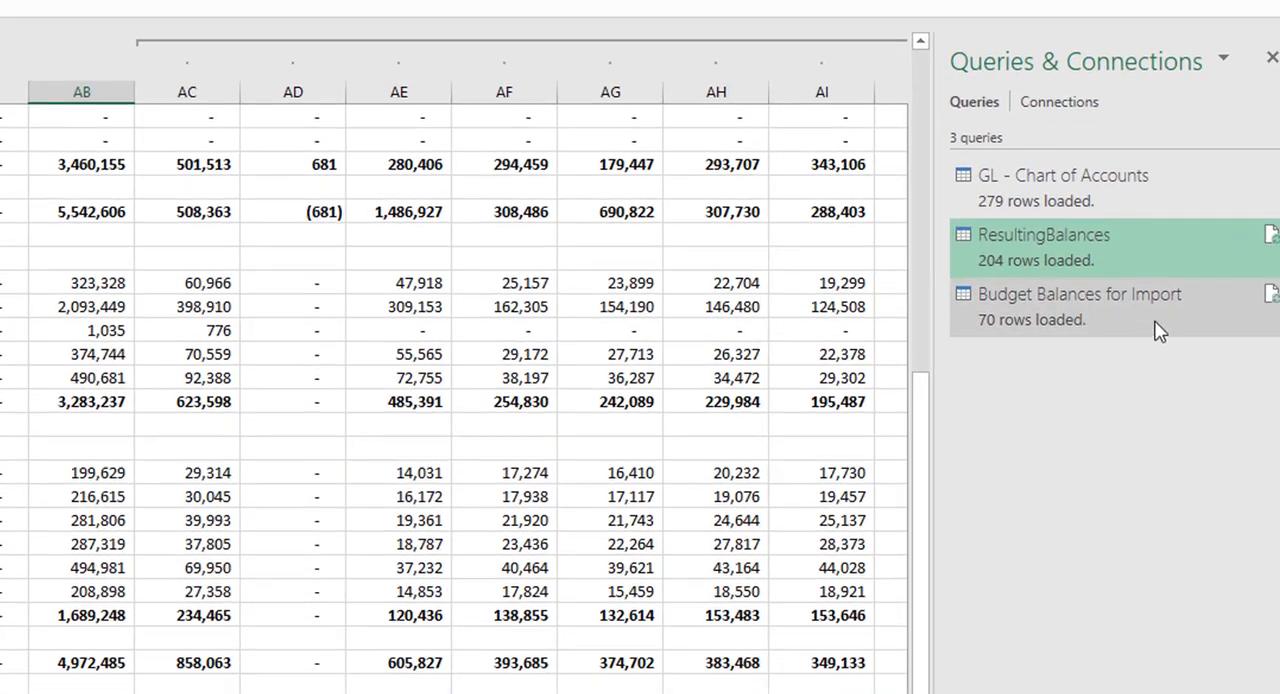
{"action": "mouse_move", "coordinate": [1055, 318]}
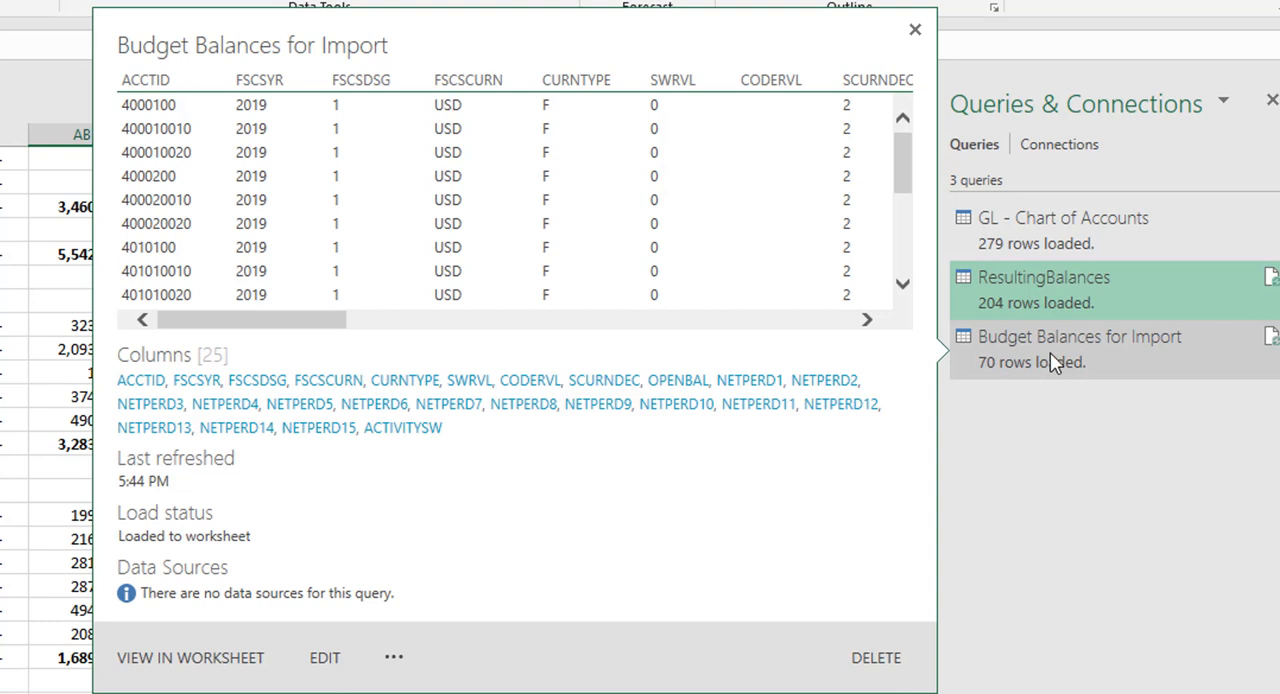
{"action": "left_click", "coordinate": [175, 657]}
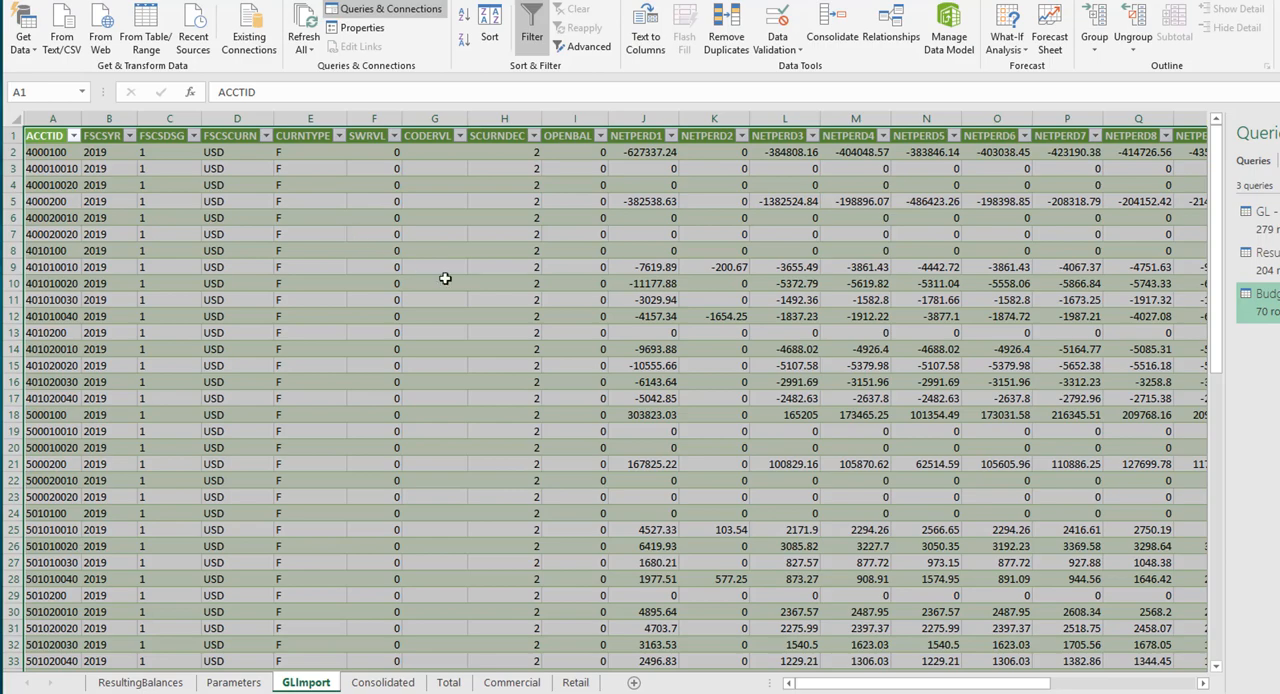
{"action": "right_click", "coordinate": [303, 684]}
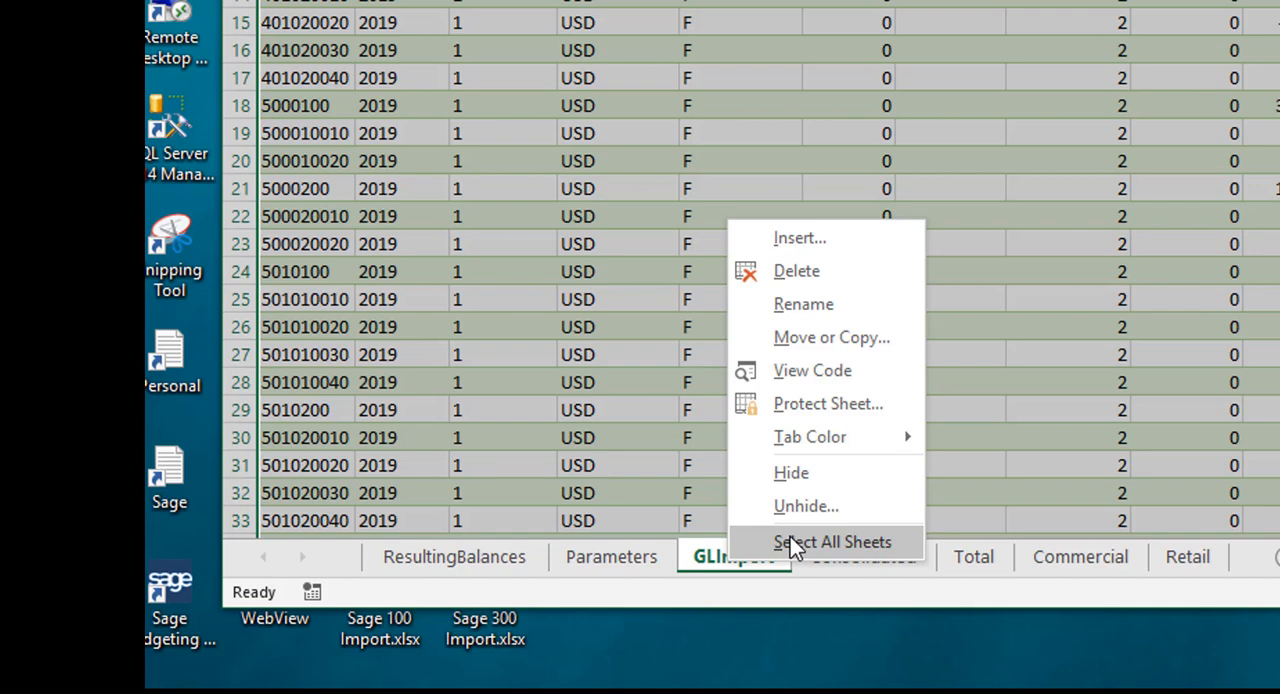
{"action": "left_click", "coordinate": [849, 338]}
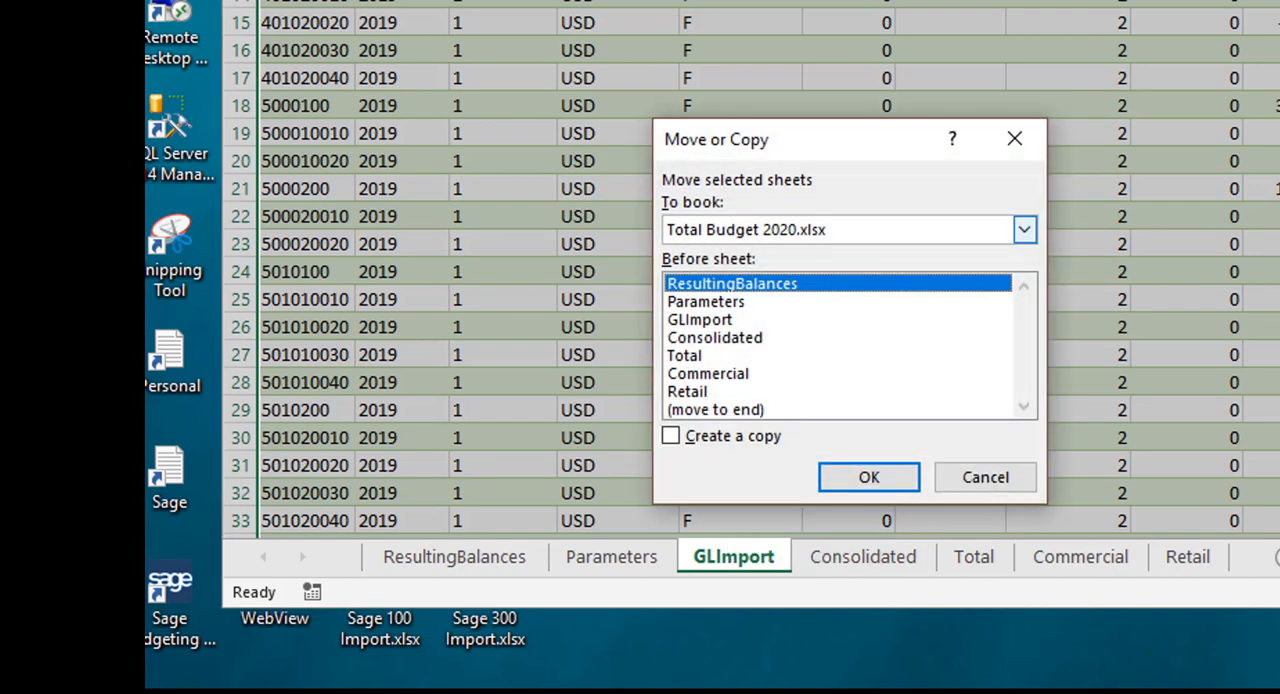
{"action": "left_click", "coordinate": [670, 437]}
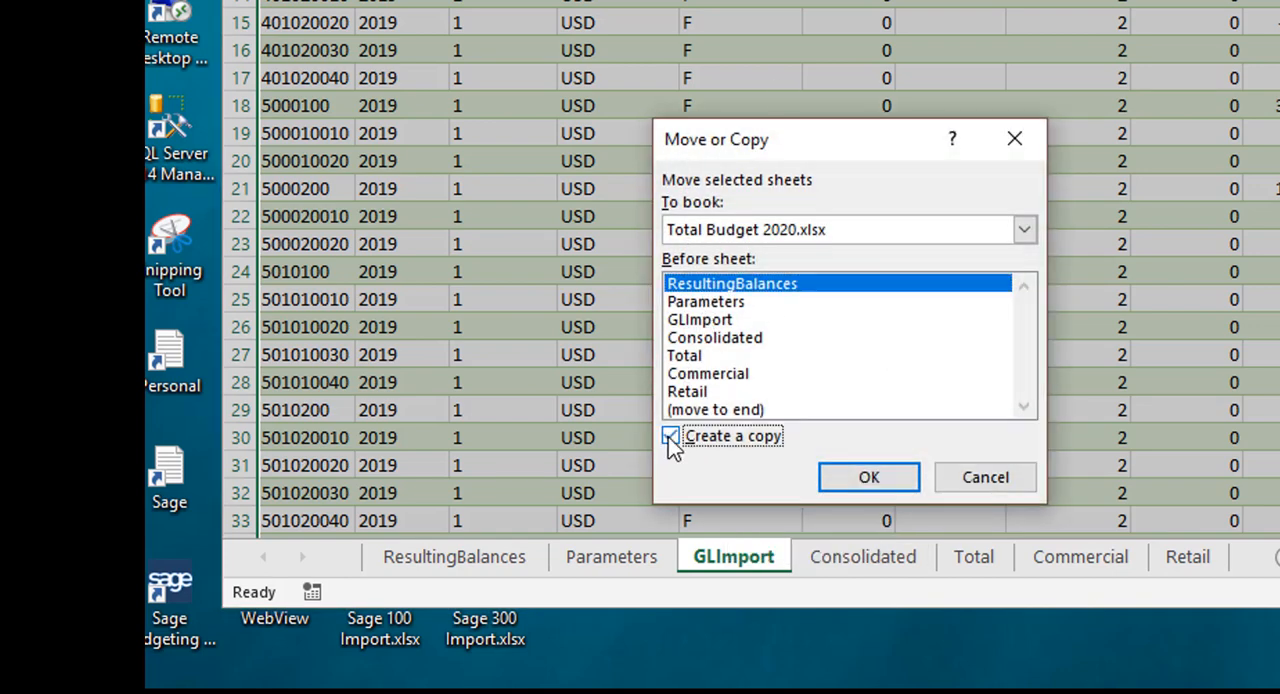
{"action": "left_click", "coordinate": [1024, 230]}
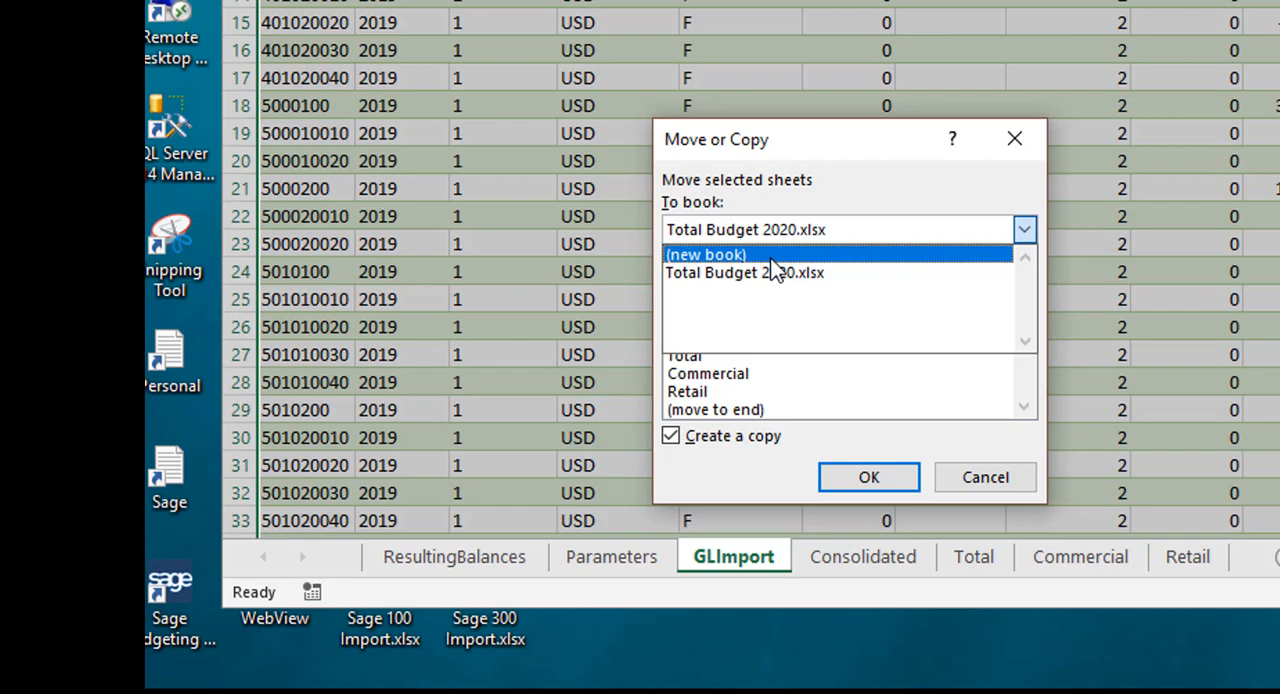
{"action": "left_click", "coordinate": [985, 477]}
{"action": "left_click", "coordinate": [985, 477]}
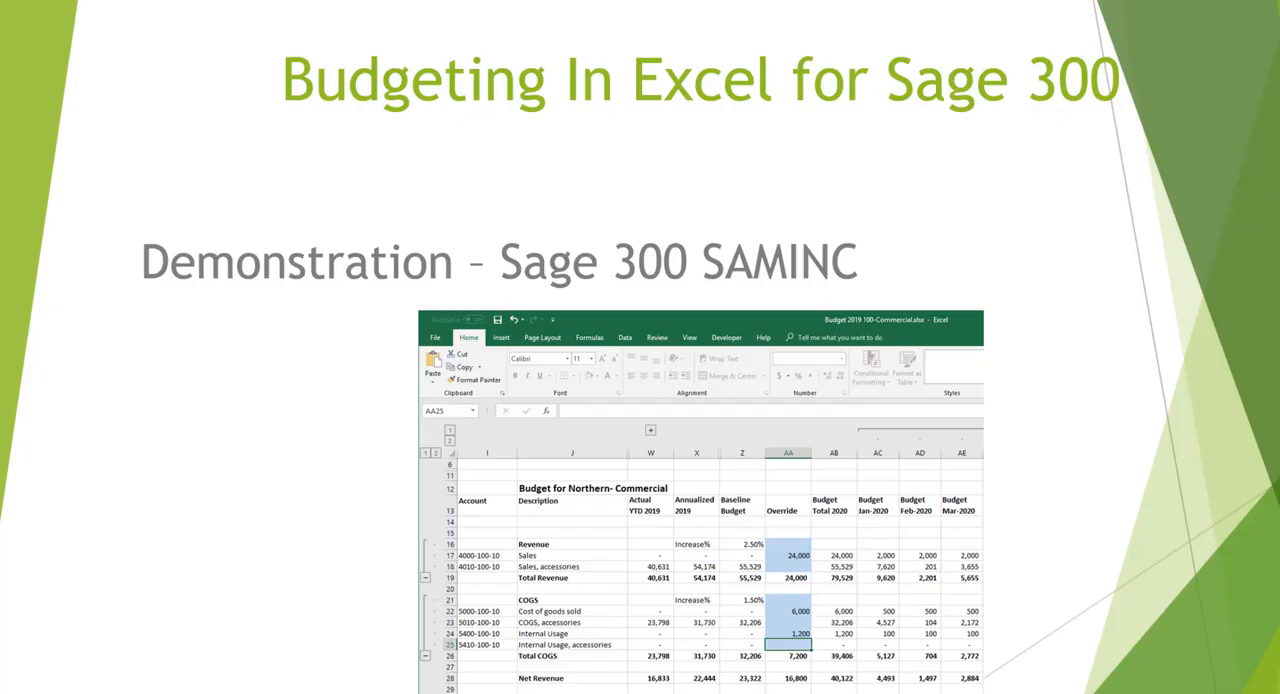
{"action": "left_click", "coordinate": [343, 40]}
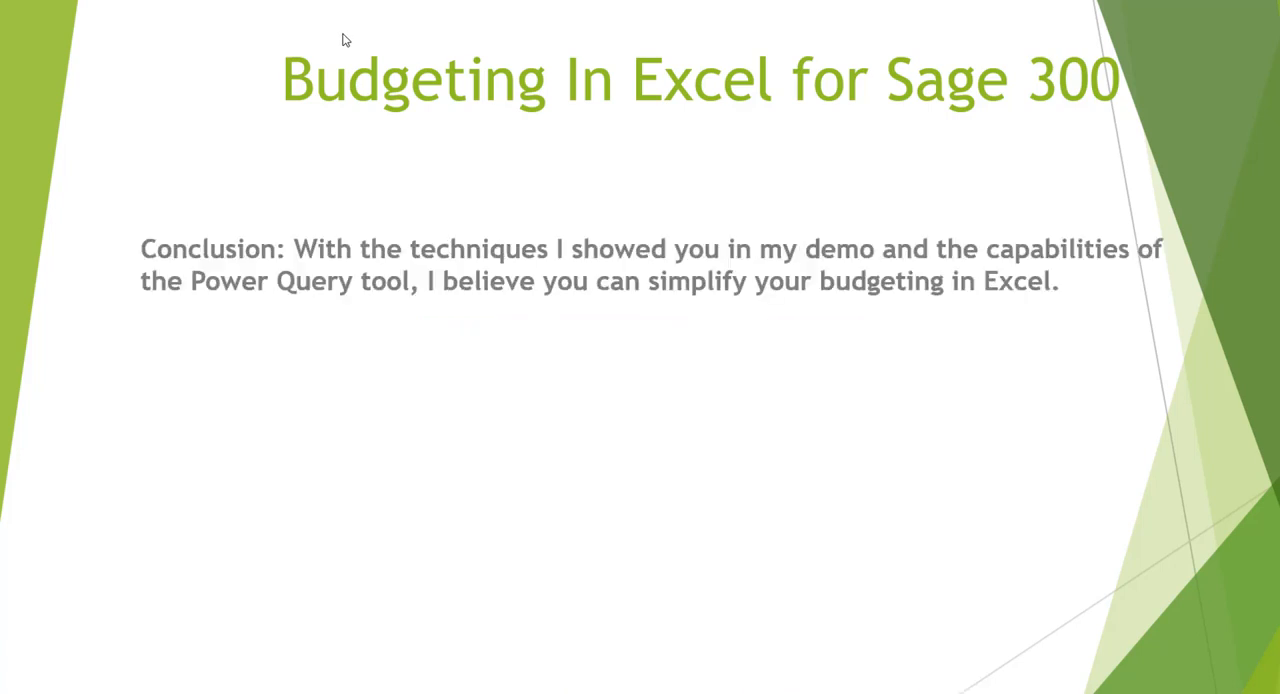